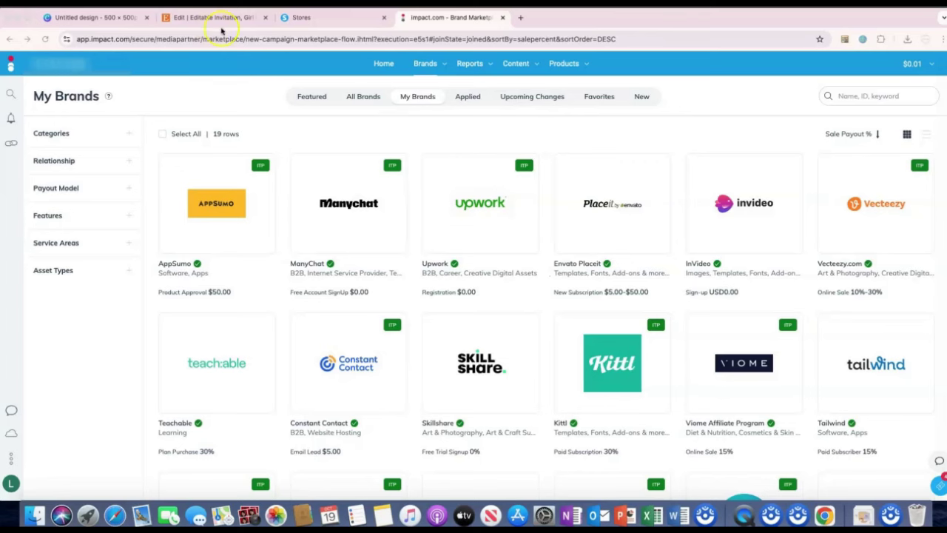
# - Switch from impact.com's joined-brands list to the systeme.io Stores dashboard
pyautogui.click(331, 20)
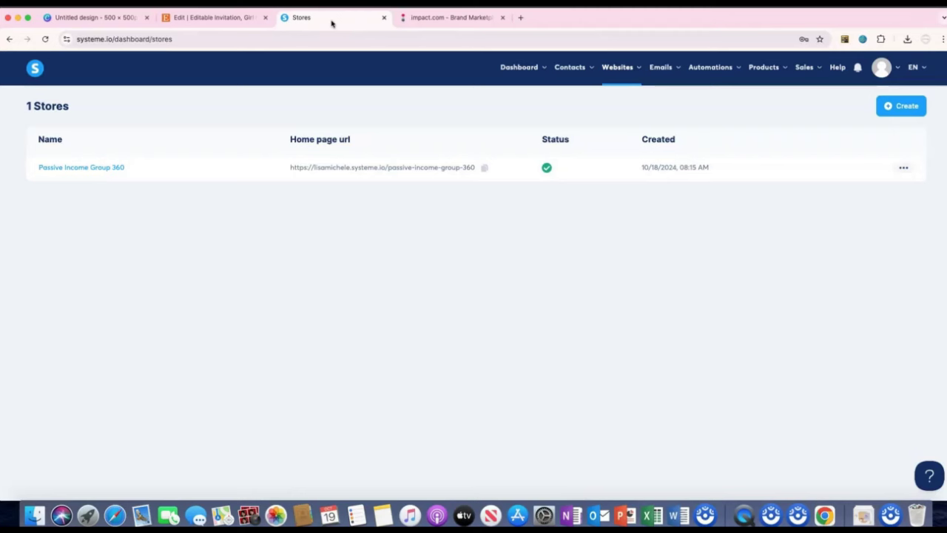
# - Copy the Passive Income Group 360 store's home page URL from its actions menu
pyautogui.click(41, 70)
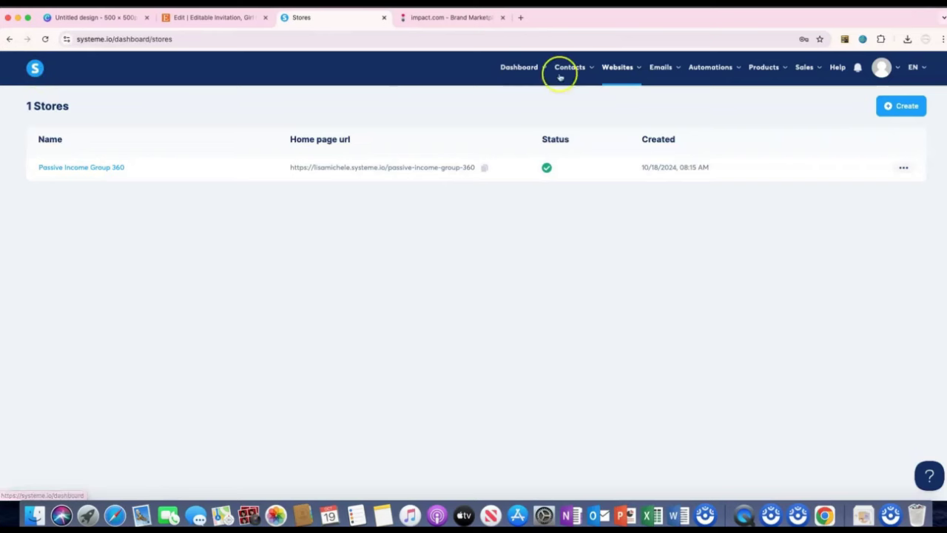
pyautogui.moveTo(520, 67)
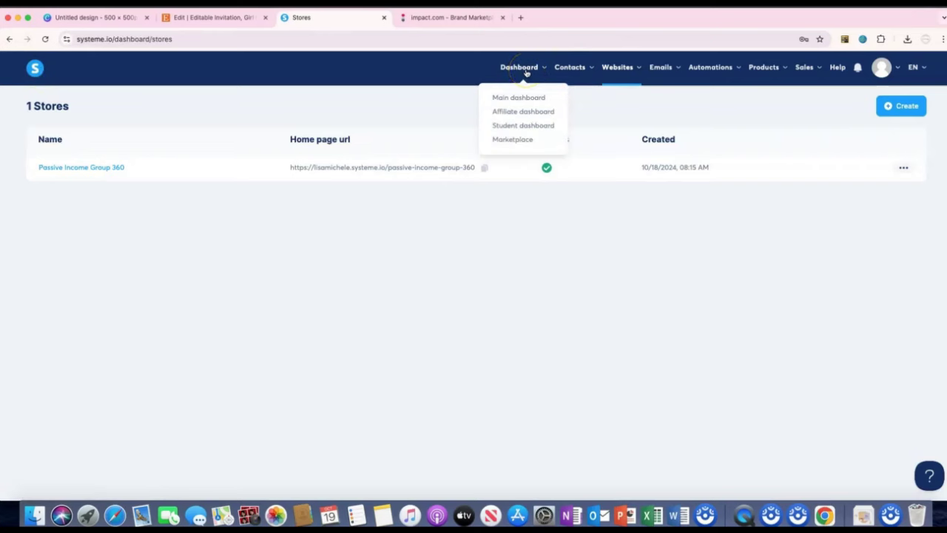
pyautogui.click(569, 67)
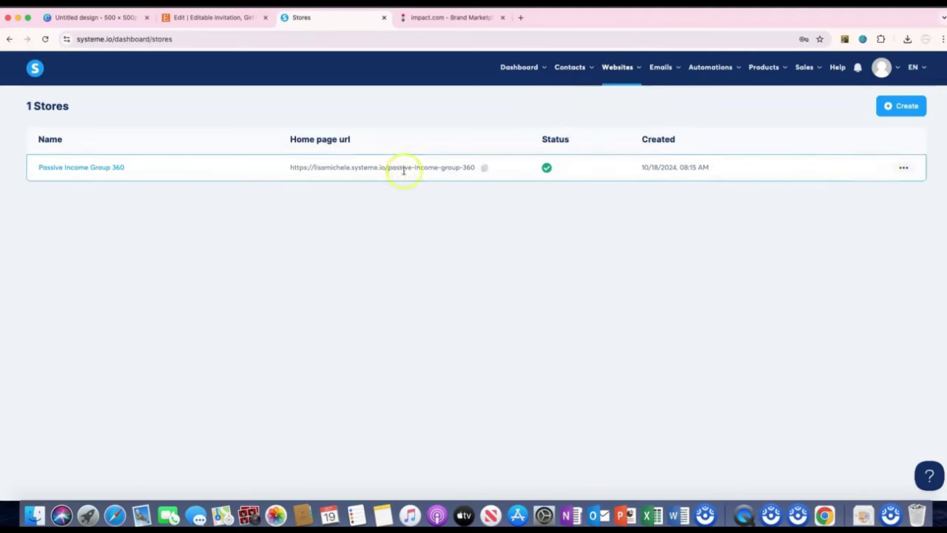
pyautogui.click(904, 168)
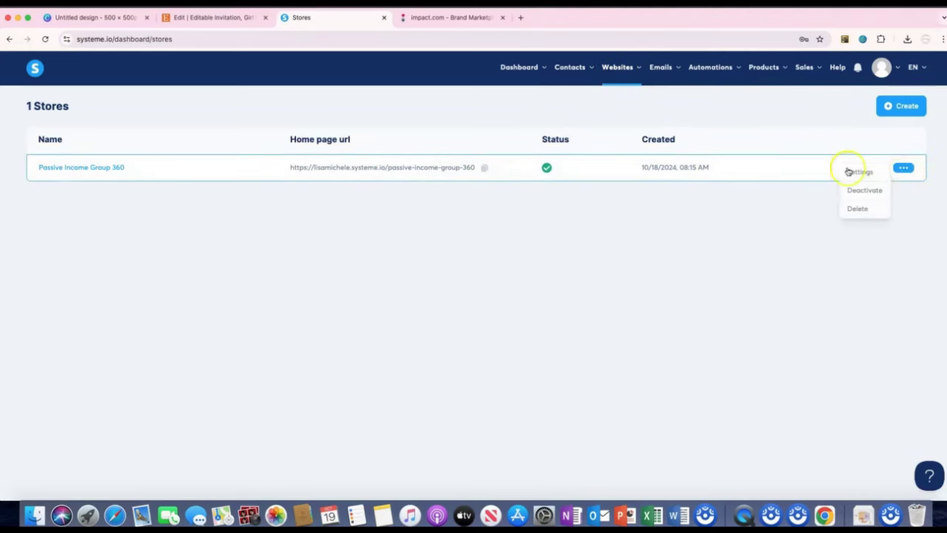
pyautogui.click(765, 173)
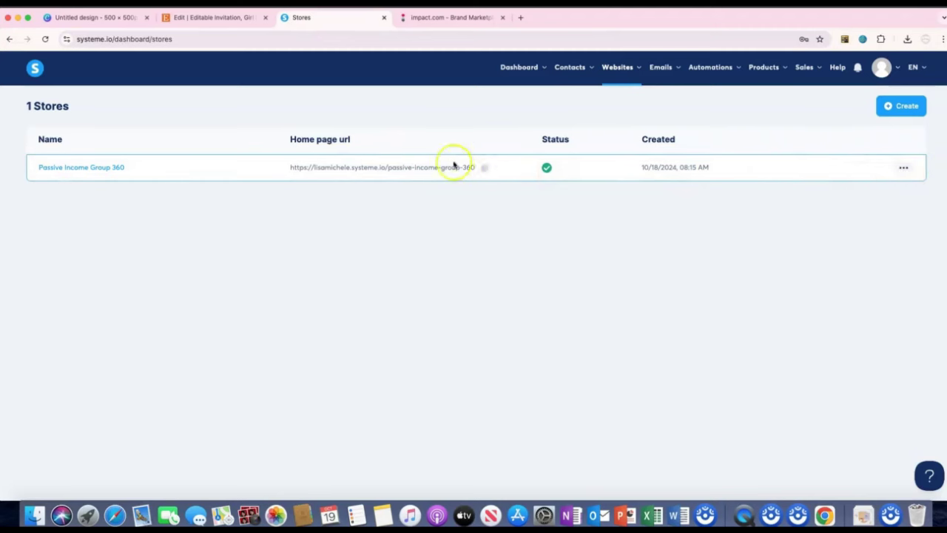
pyautogui.click(903, 167)
pyautogui.click(484, 167)
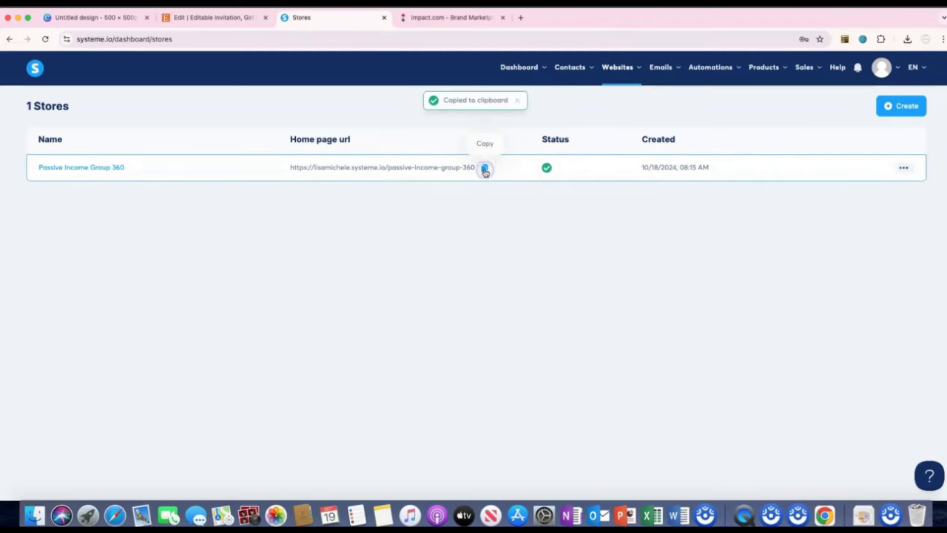
# - Load the copied store home page address in a new browser tab
pyautogui.click(522, 23)
pyautogui.rightClick(231, 39)
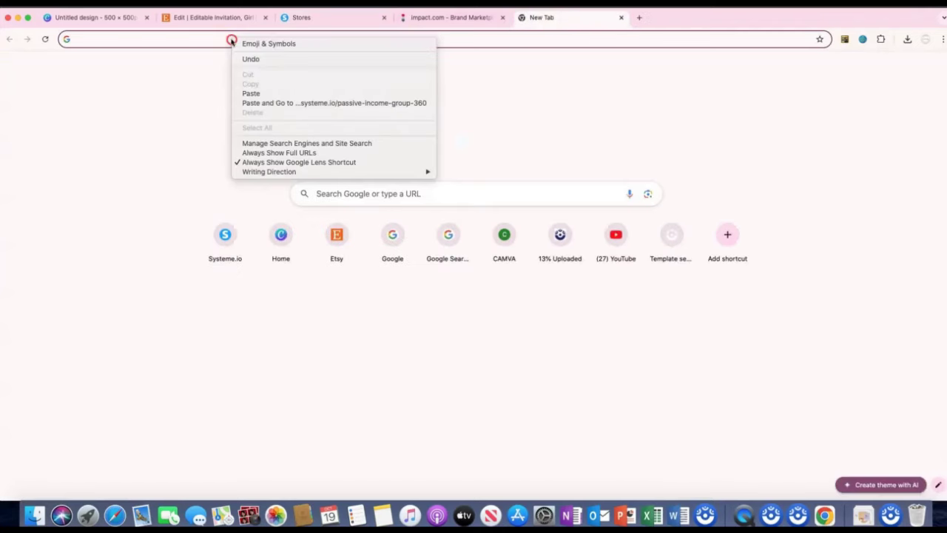
pyautogui.click(260, 99)
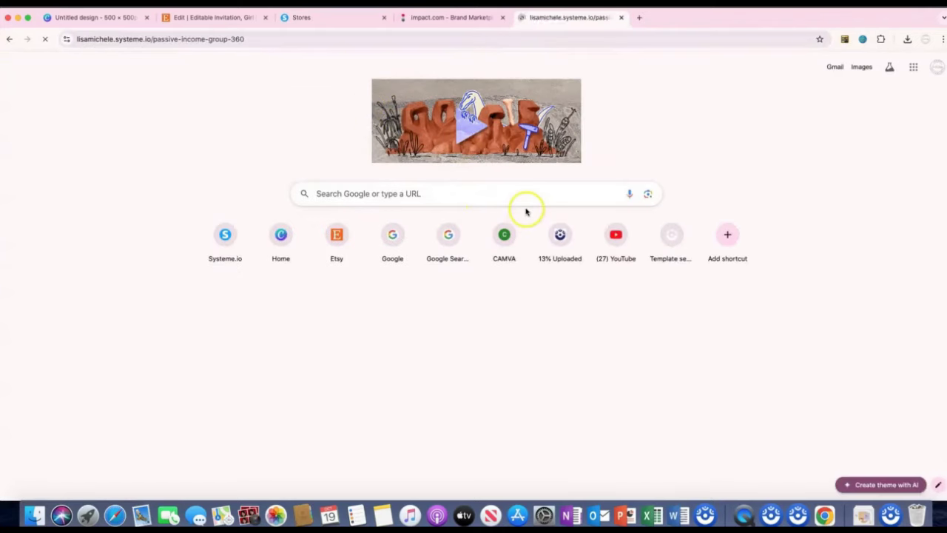
# - Scroll down through the Resource Library's tool listing cards
pyautogui.scroll(-1, 684, 189)
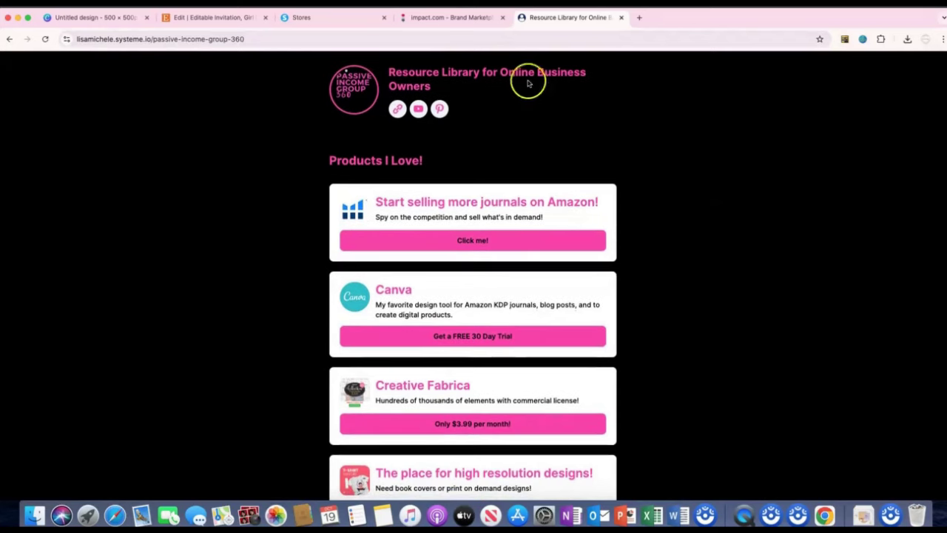
pyautogui.scroll(-1, 635, 131)
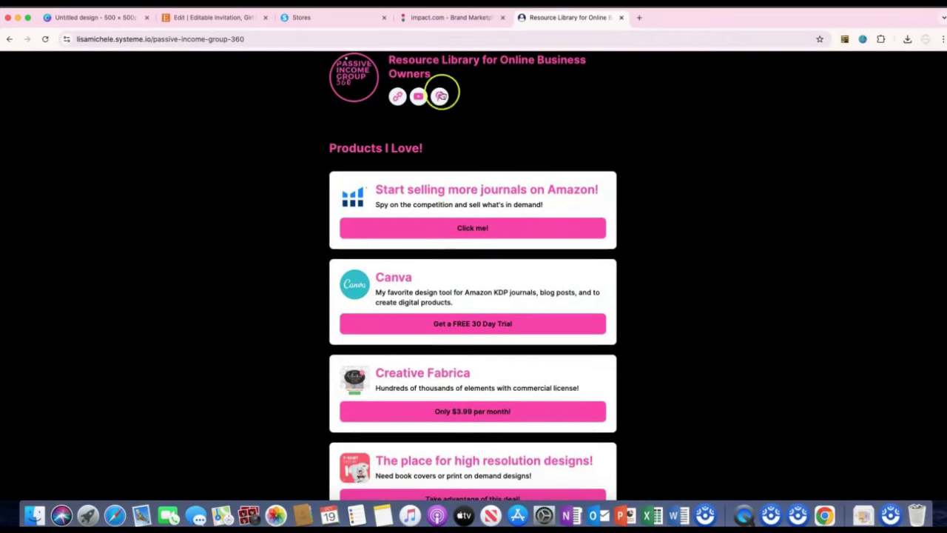
pyautogui.scroll(-1, 659, 160)
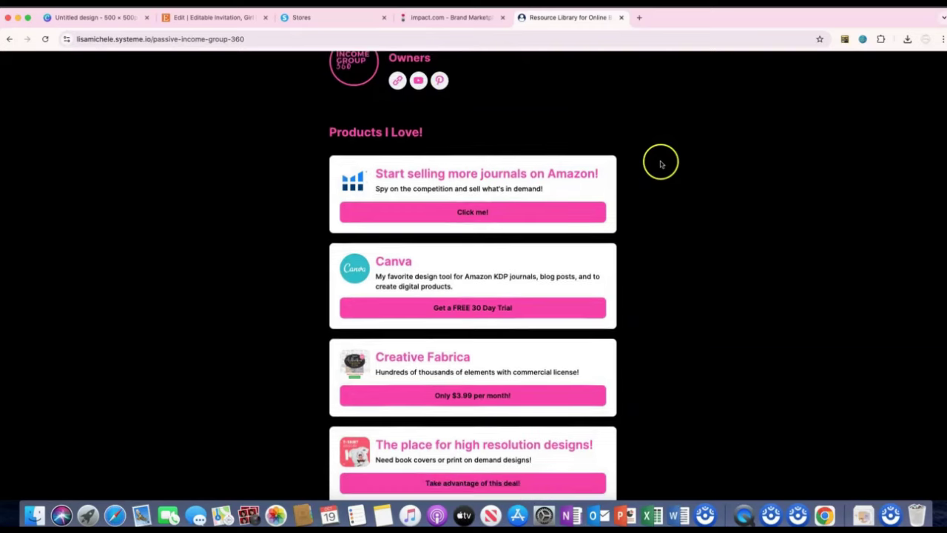
pyautogui.scroll(-2, 500, 176)
pyautogui.scroll(-2, 607, 180)
pyautogui.scroll(-3, 634, 180)
pyautogui.scroll(-3, 615, 186)
pyautogui.scroll(-2, 624, 204)
pyautogui.scroll(-3, 630, 220)
pyautogui.scroll(-5, 636, 231)
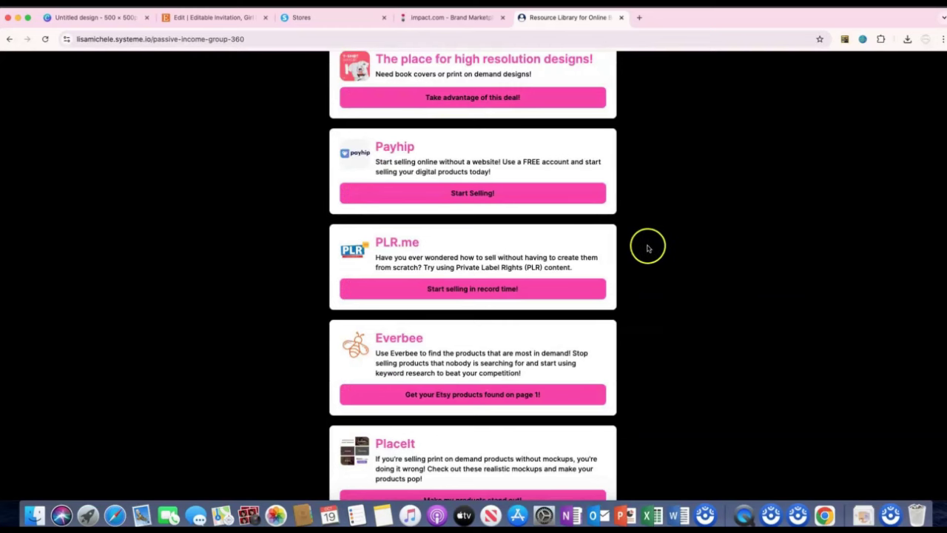
pyautogui.scroll(-2, 648, 274)
pyautogui.scroll(-5, 649, 277)
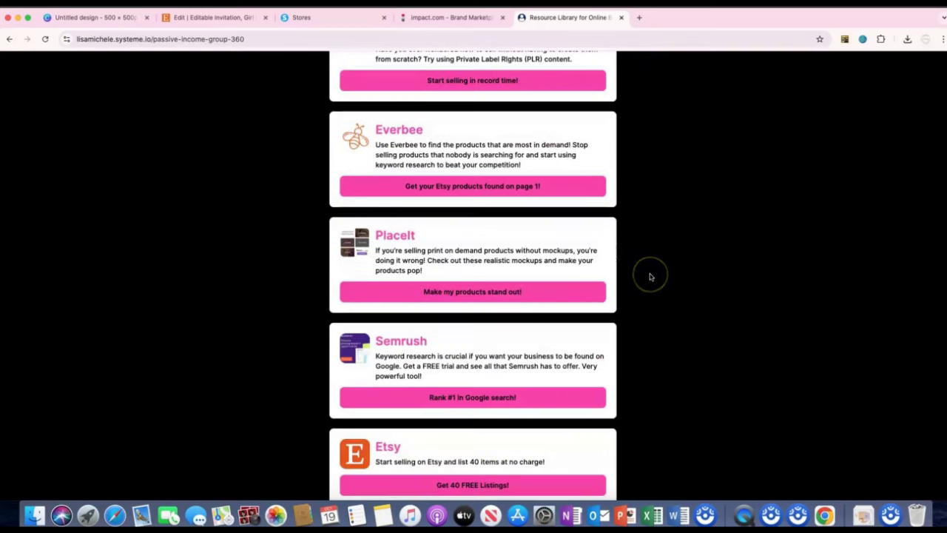
pyautogui.scroll(-7, 649, 277)
pyautogui.scroll(5, 649, 276)
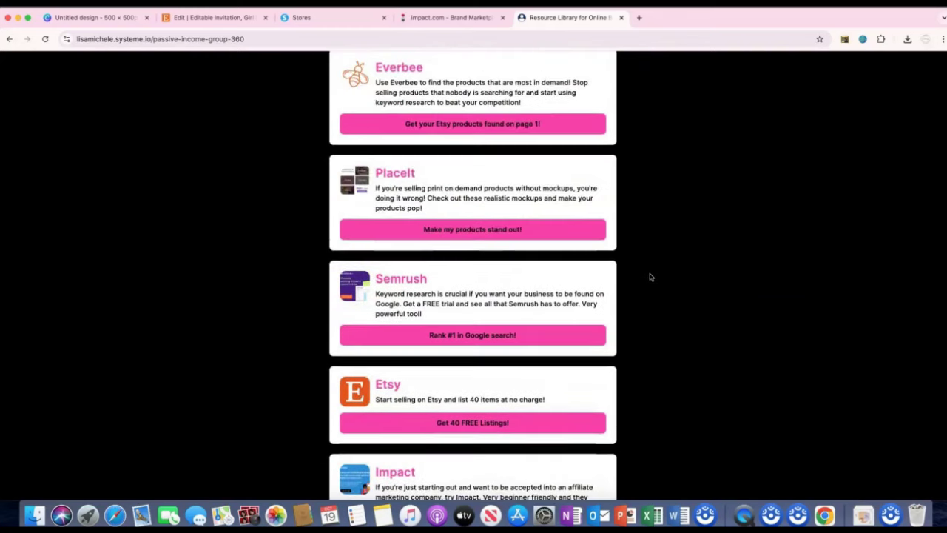
# - Click on product cards and scroll up and down to review the listings
pyautogui.click(645, 276)
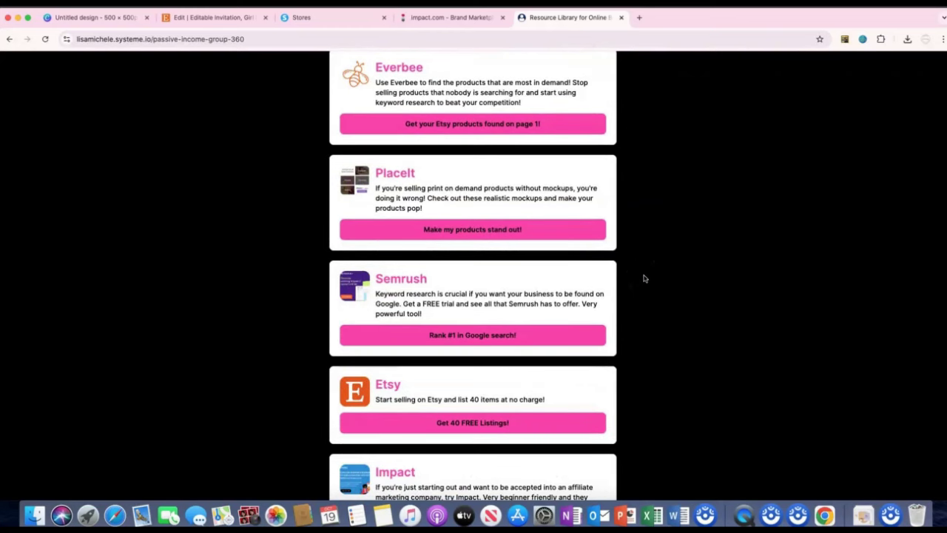
pyautogui.click(648, 284)
pyautogui.scroll(-4, 651, 300)
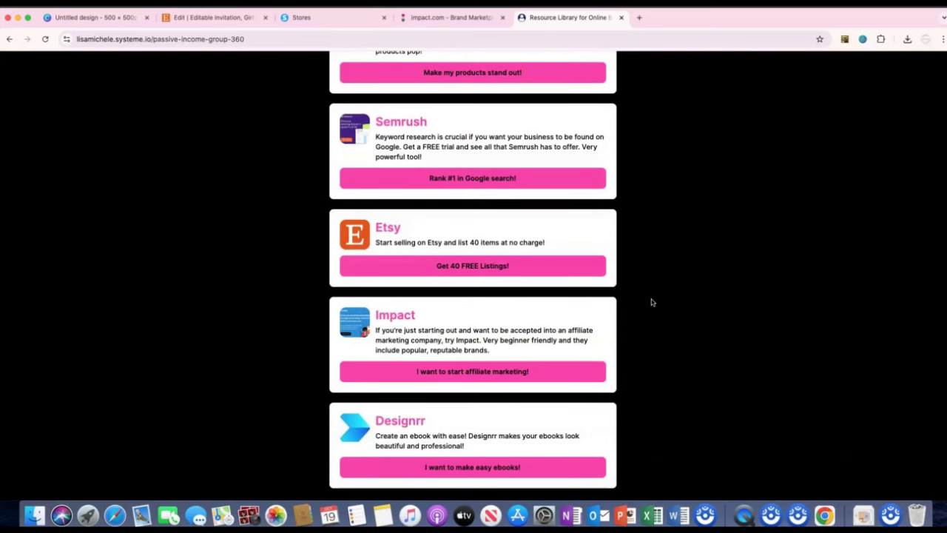
pyautogui.click(637, 324)
pyautogui.scroll(-1, 637, 324)
pyautogui.scroll(-1, 637, 324)
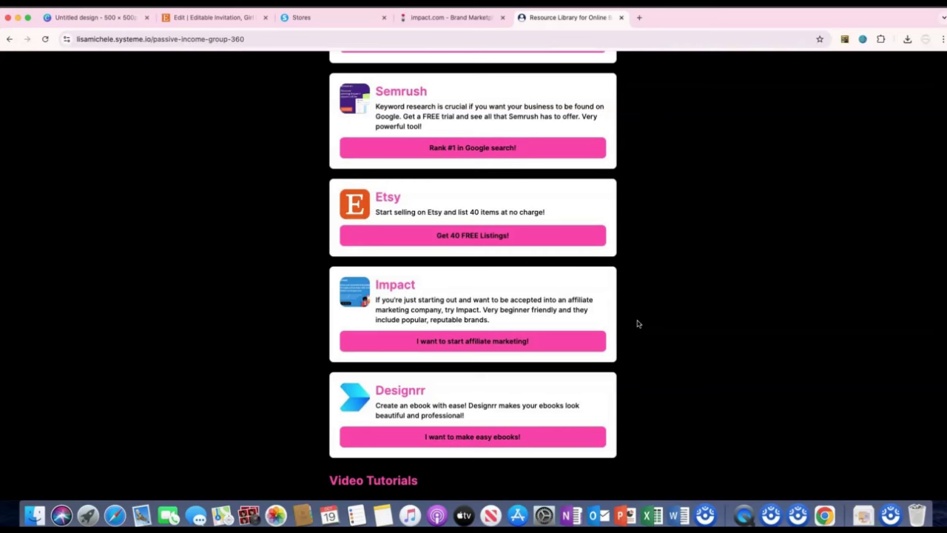
pyautogui.scroll(-1, 638, 323)
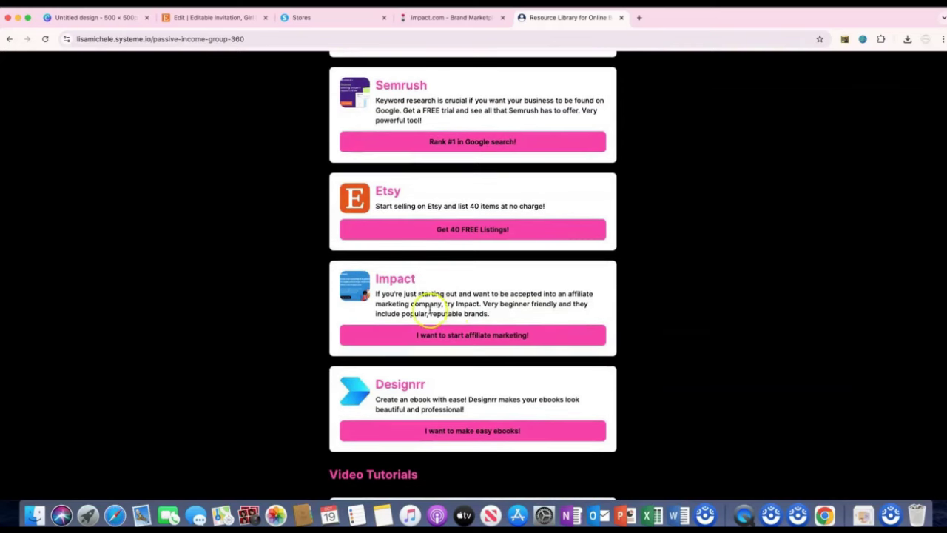
pyautogui.scroll(3, 507, 281)
pyautogui.scroll(3, 383, 250)
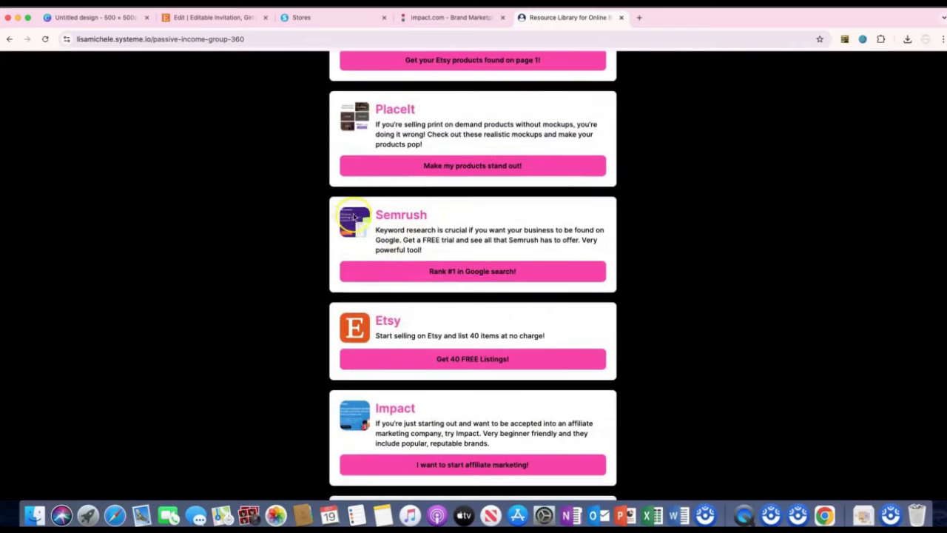
pyautogui.scroll(3, 357, 212)
pyautogui.scroll(3, 444, 199)
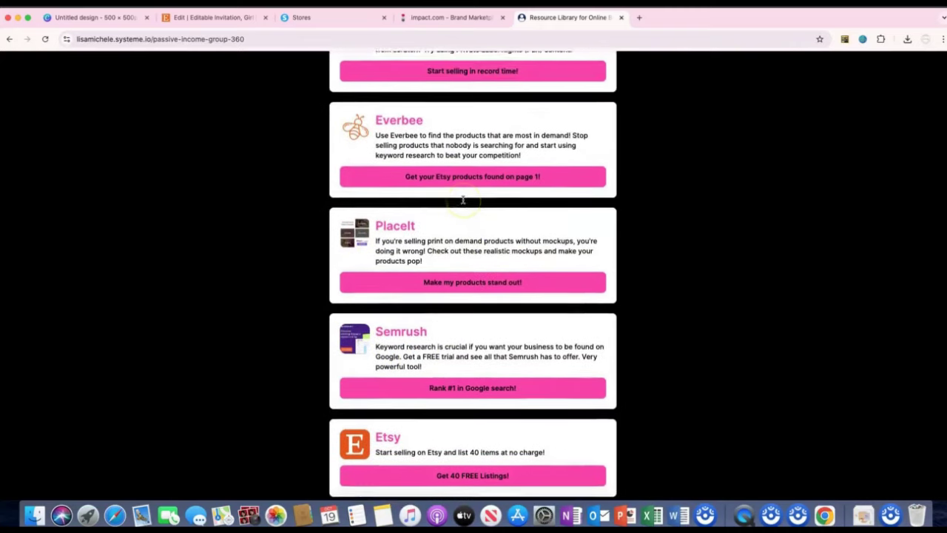
pyautogui.scroll(3, 464, 199)
pyautogui.scroll(3, 463, 199)
pyautogui.scroll(3, 463, 198)
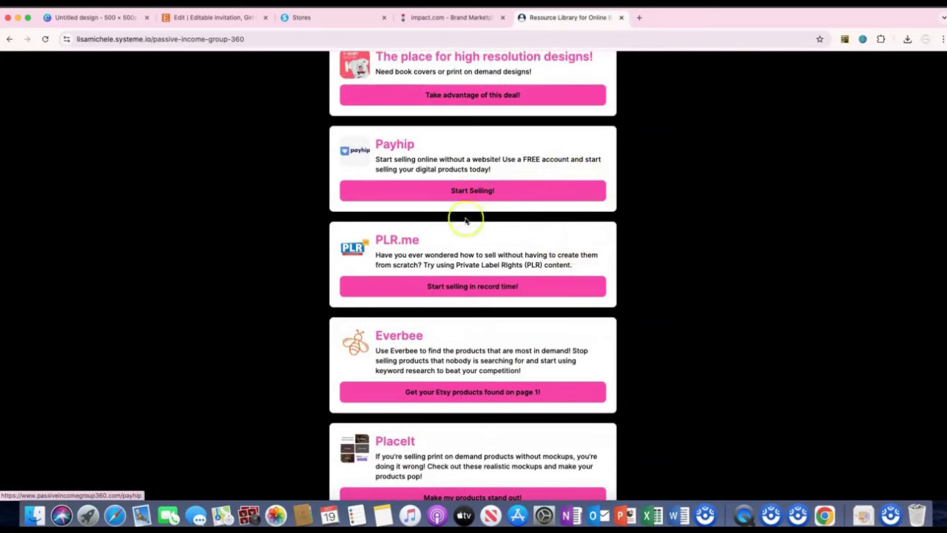
pyautogui.scroll(-5, 511, 181)
pyautogui.scroll(-3, 521, 185)
pyautogui.scroll(-3, 521, 184)
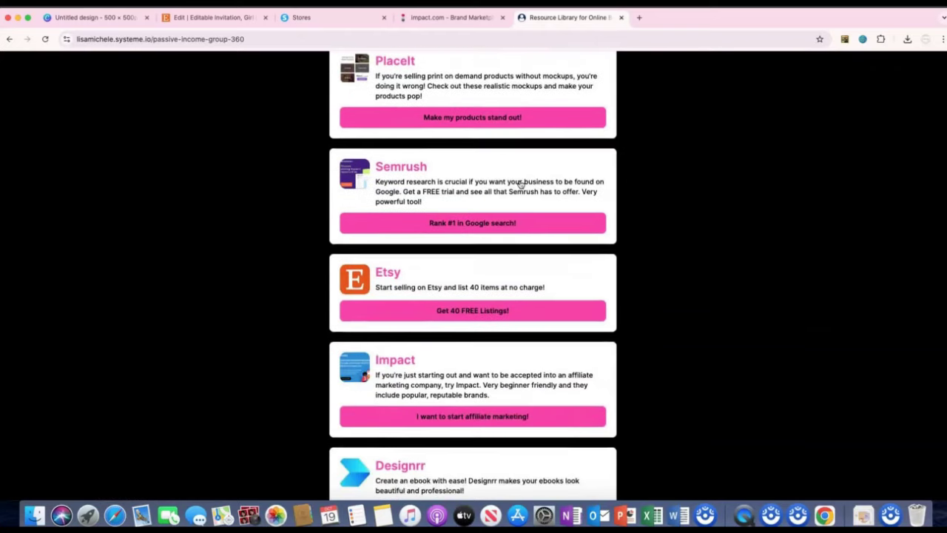
pyautogui.scroll(-3, 521, 184)
pyautogui.scroll(-2, 521, 184)
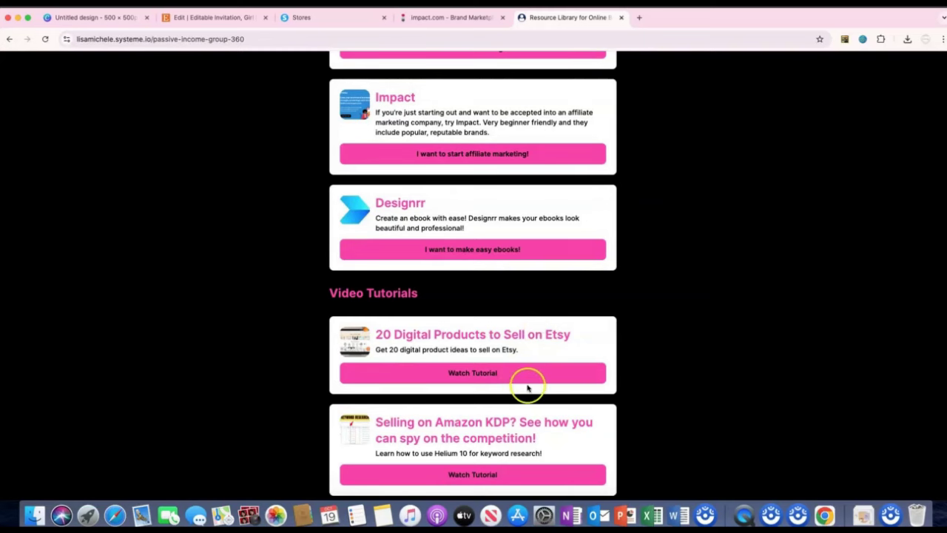
# - Scroll through the Video Tutorials section of the live store page
pyautogui.scroll(-2, 528, 385)
pyautogui.scroll(5, 527, 385)
pyautogui.scroll(2, 514, 286)
pyautogui.scroll(1, 507, 260)
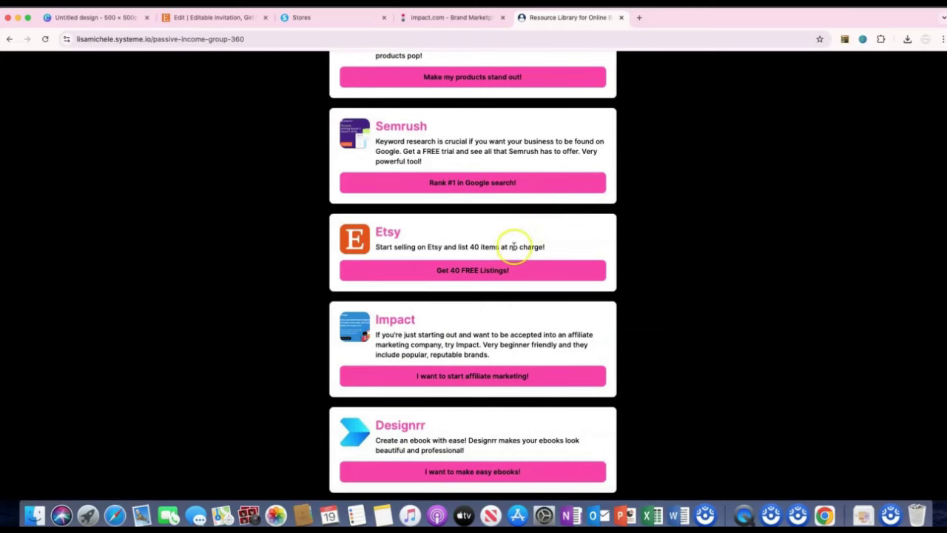
pyautogui.scroll(-4, 513, 244)
pyautogui.scroll(-2, 515, 296)
pyautogui.scroll(-1, 515, 315)
pyautogui.scroll(-1, 496, 384)
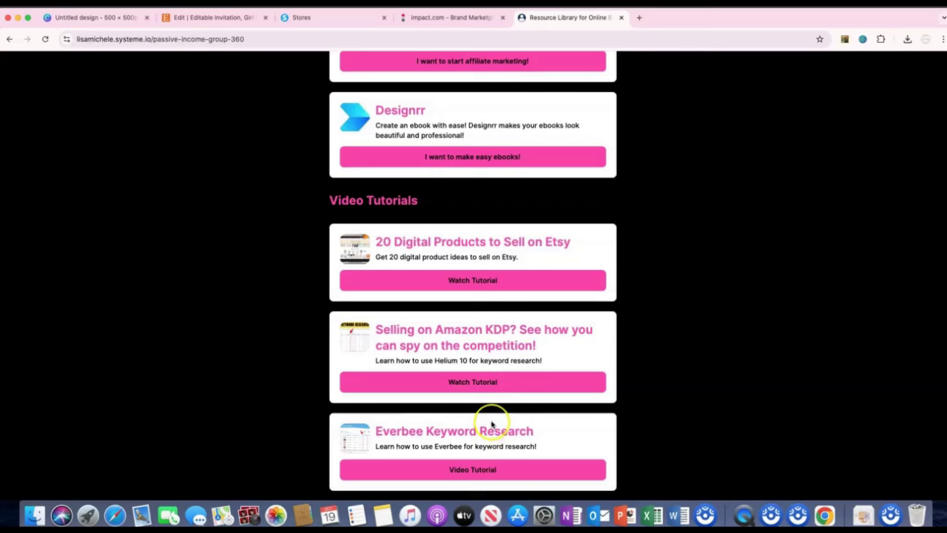
pyautogui.scroll(1, 490, 425)
pyautogui.scroll(1, 492, 424)
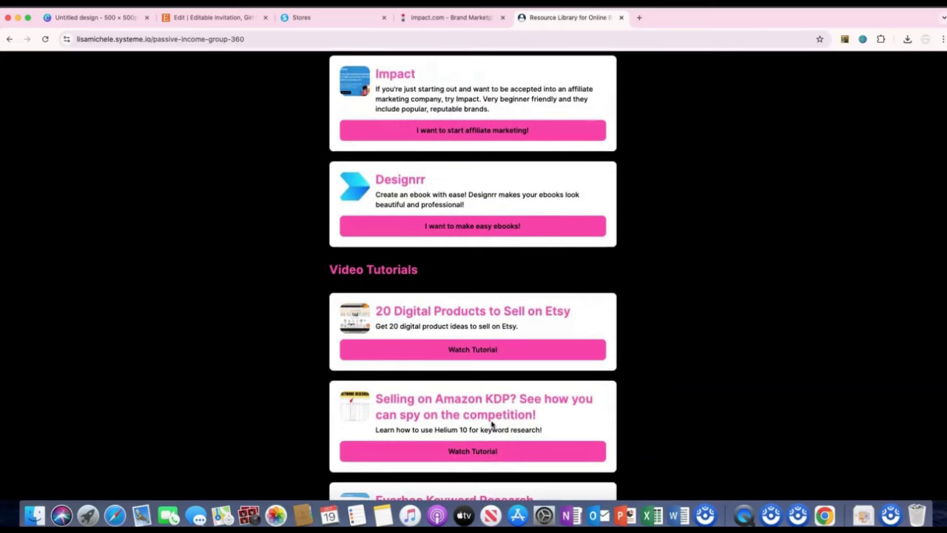
# - Check a few more cards, then close the live store tab to return to Stores
pyautogui.click(500, 419)
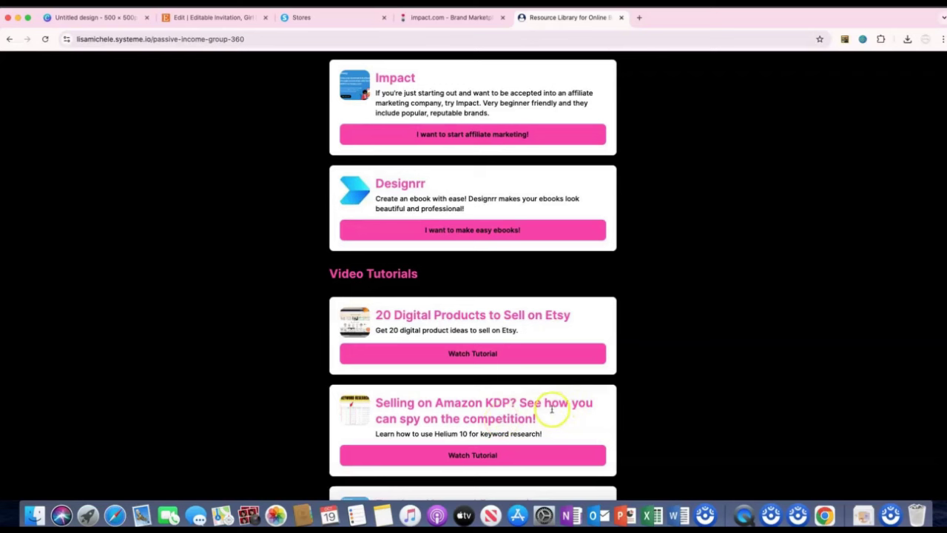
pyautogui.scroll(-2, 579, 338)
pyautogui.scroll(5, 579, 338)
pyautogui.scroll(5, 579, 340)
pyautogui.scroll(5, 579, 338)
pyautogui.scroll(2, 572, 185)
pyautogui.click(560, 152)
pyautogui.scroll(5, 563, 150)
pyautogui.scroll(3, 569, 148)
pyautogui.click(620, 17)
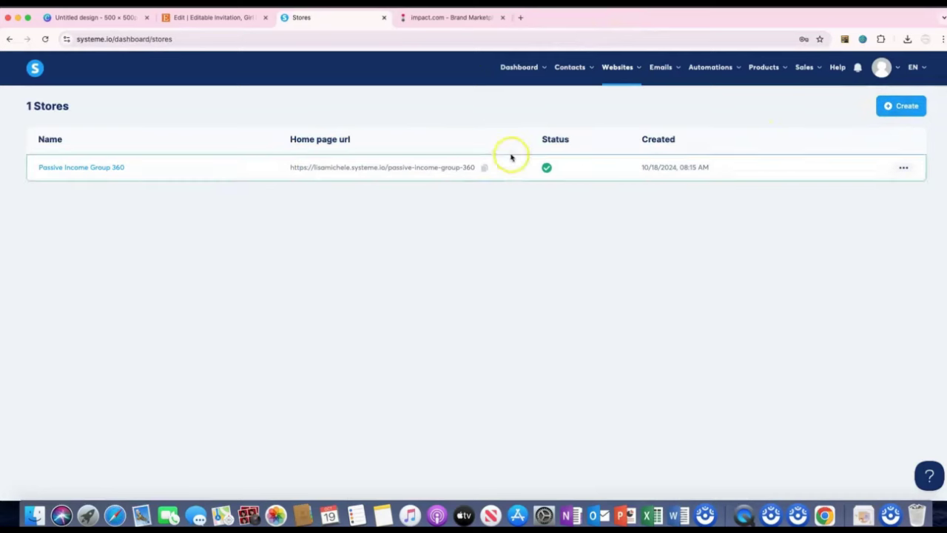
# - Add a store named 'Black Friday Deals!', auto-fill its black-friday-deals URL path, and save
pyautogui.click(902, 105)
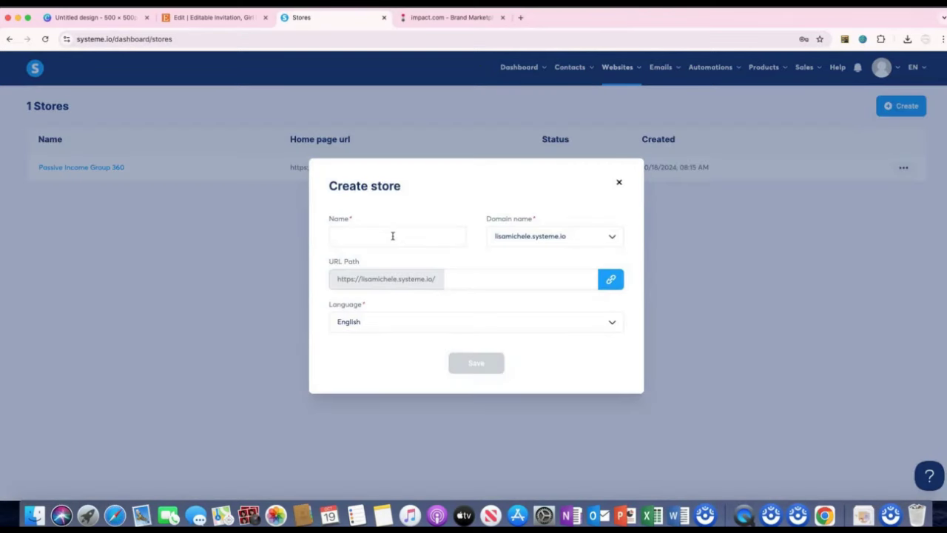
pyautogui.click(385, 236)
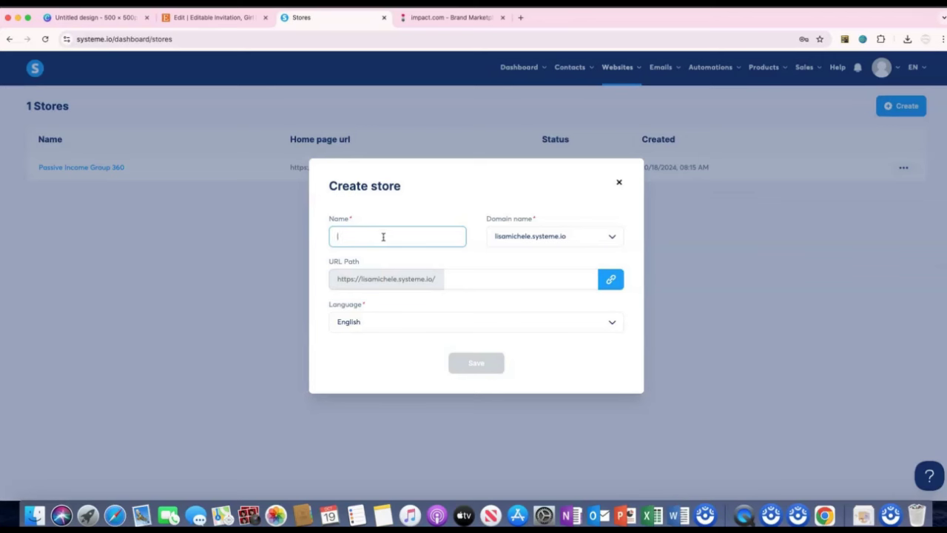
pyautogui.write('Black')
pyautogui.write('da')
pyautogui.press('BackSpace')
pyautogui.press('BackSpace')
pyautogui.write('iday ')
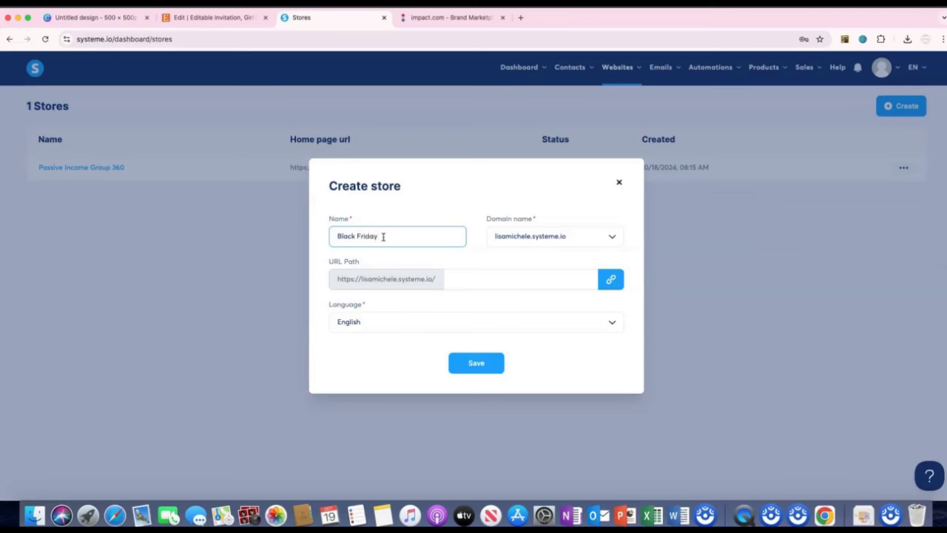
pyautogui.write('Deals!')
pyautogui.click(493, 279)
pyautogui.click(521, 269)
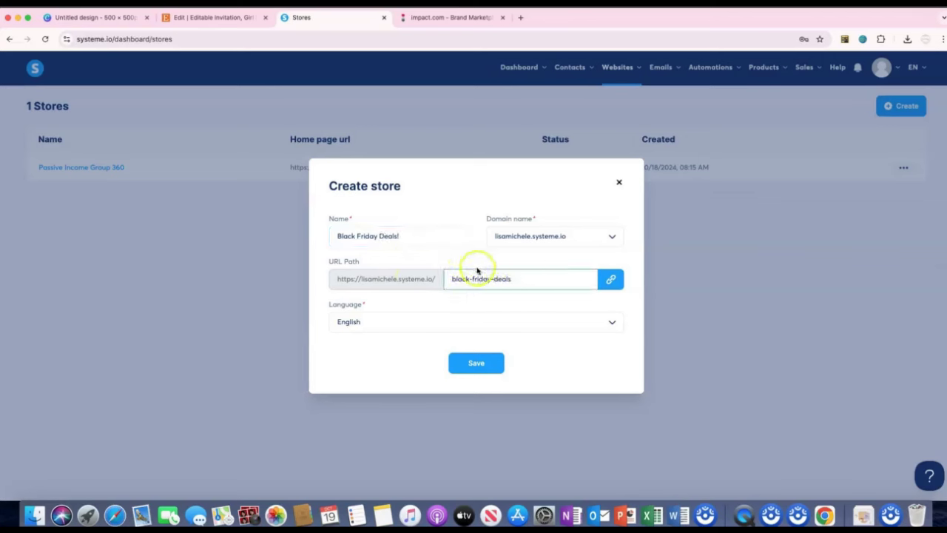
pyautogui.click(476, 363)
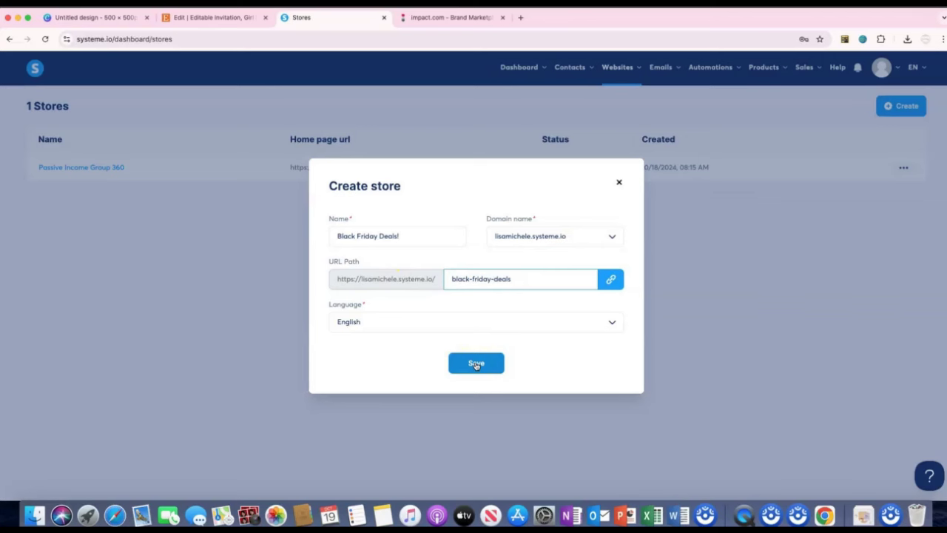
pyautogui.click(476, 363)
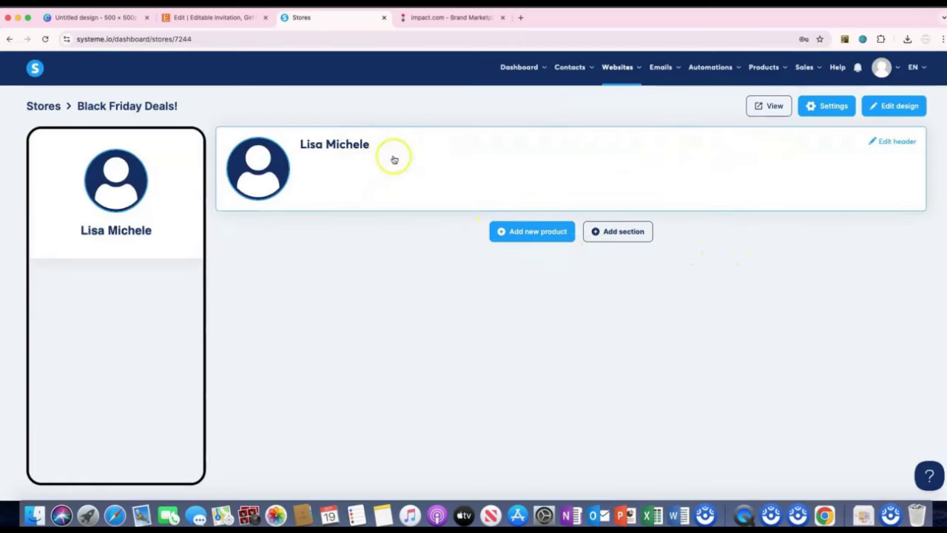
# - Set the store header's display name to 'Black Friday Deals!' and save the header
pyautogui.click(897, 141)
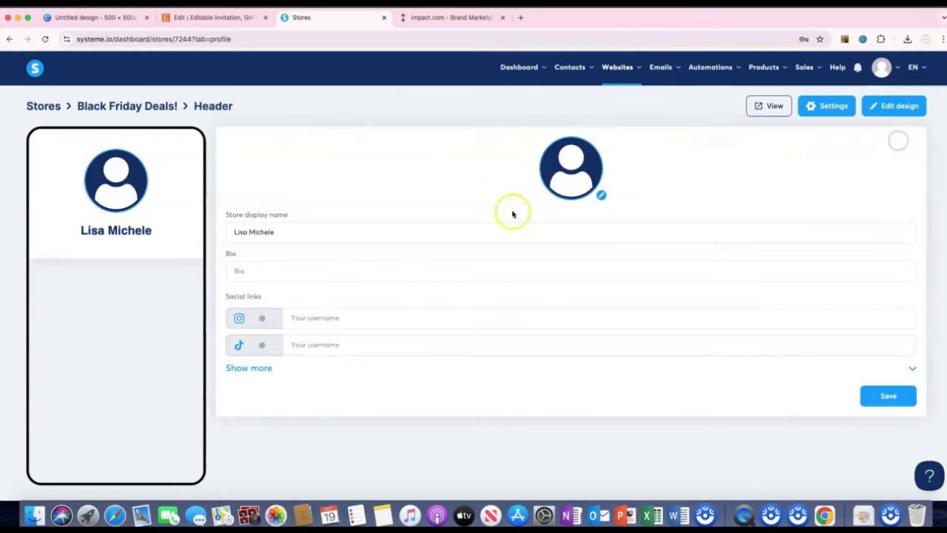
pyautogui.moveTo(299, 233); pyautogui.dragTo(216, 233)
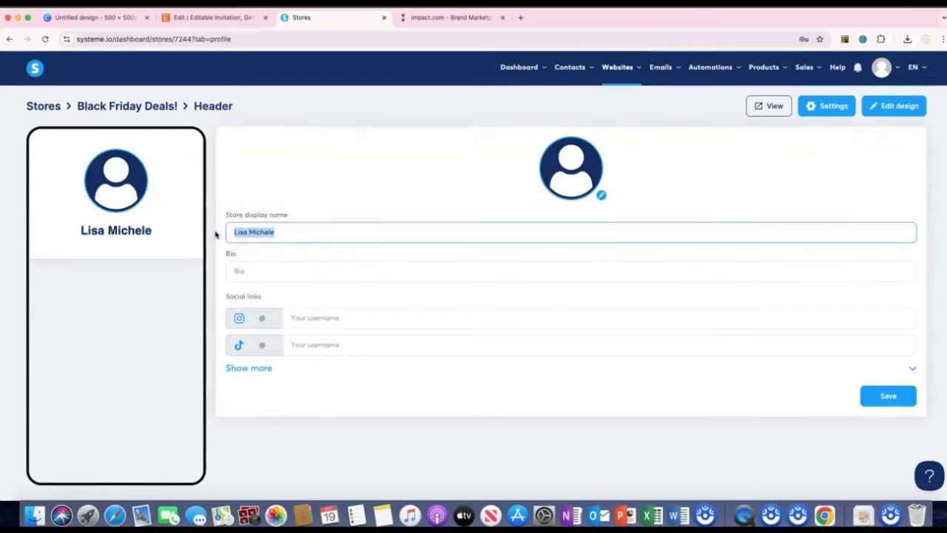
pyautogui.write('Bal')
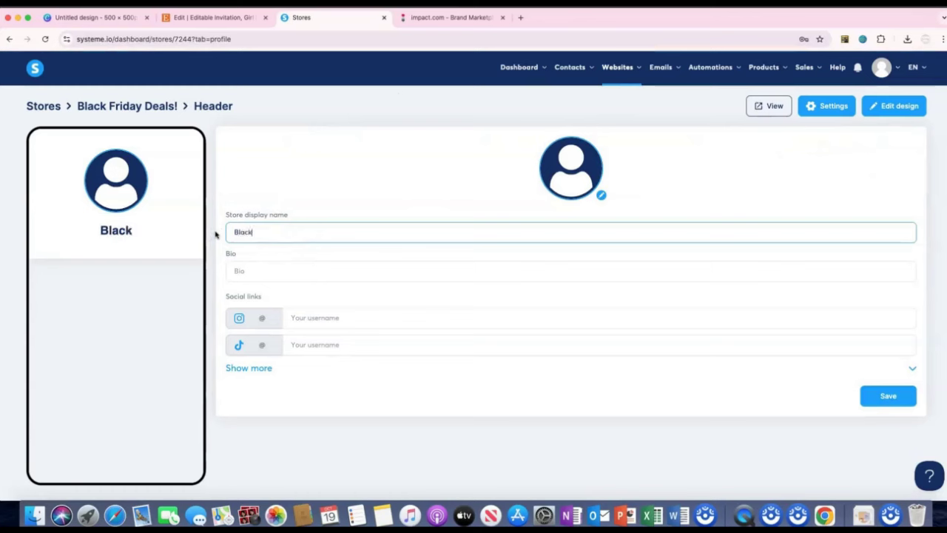
pyautogui.write(' Friday Deals!')
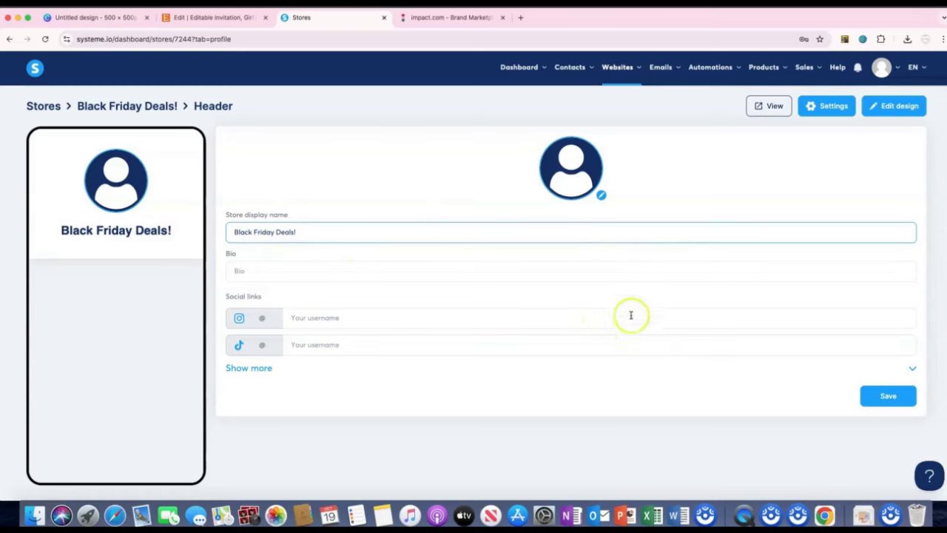
pyautogui.click(252, 368)
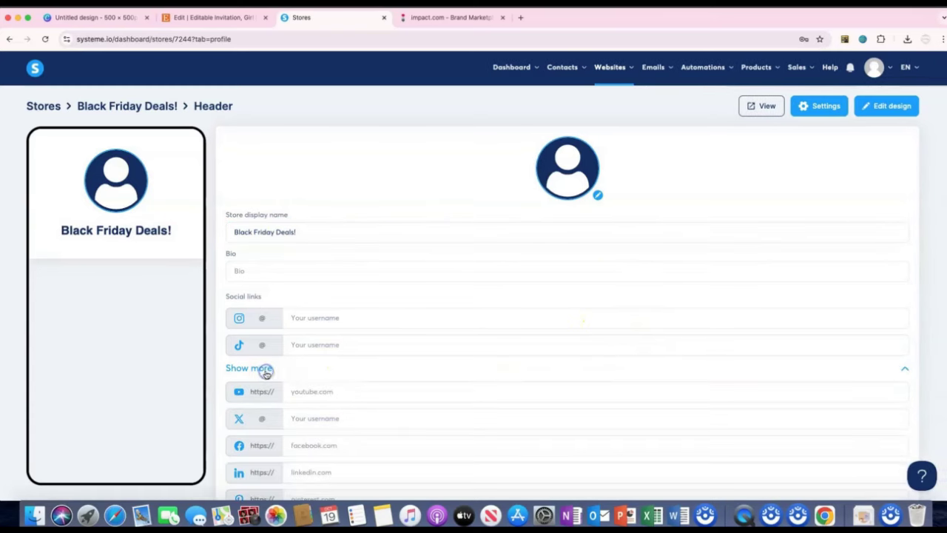
pyautogui.scroll(-3, 451, 373)
pyautogui.scroll(-1, 452, 374)
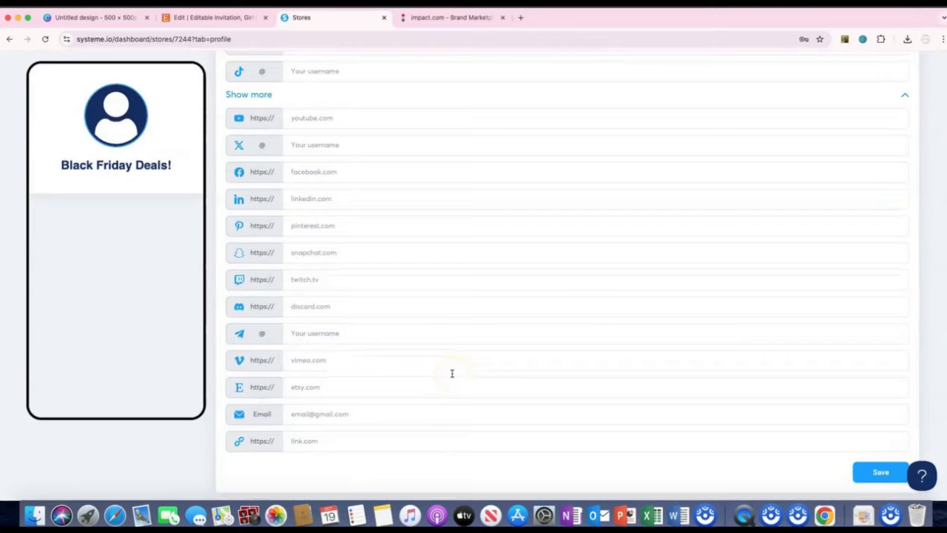
pyautogui.scroll(2, 451, 373)
pyautogui.scroll(3, 451, 373)
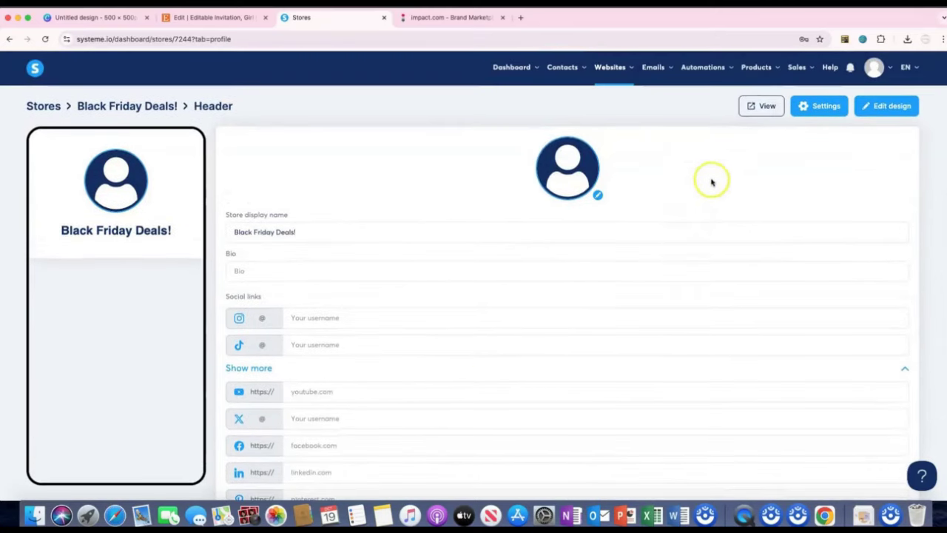
pyautogui.scroll(-3, 797, 295)
pyautogui.scroll(-1, 814, 329)
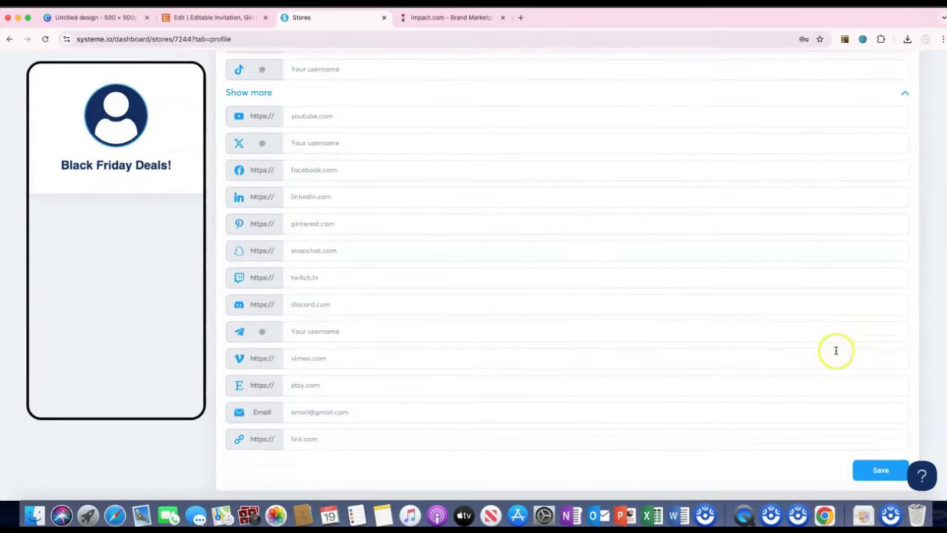
pyautogui.click(892, 473)
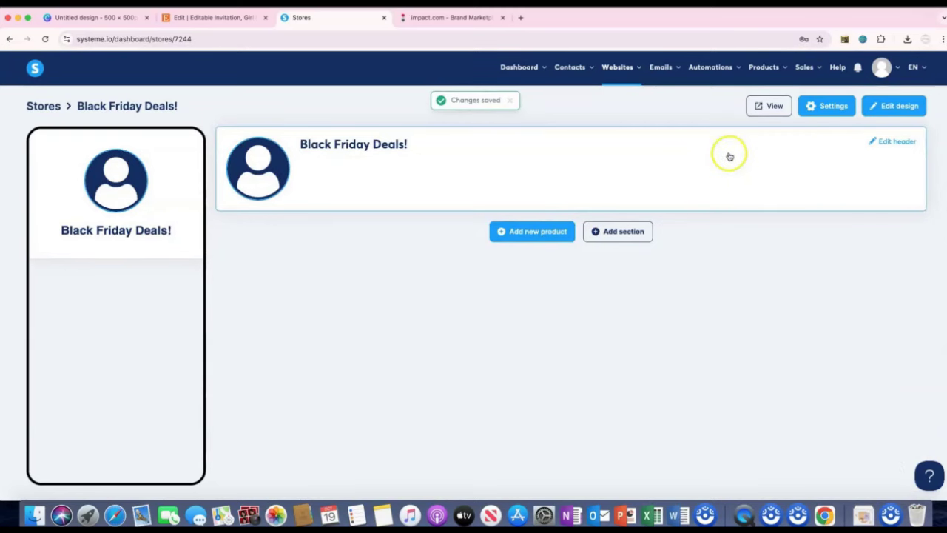
# - Enable Credit cards (Stripe) and PayPal payment methods in the store settings
pyautogui.click(824, 107)
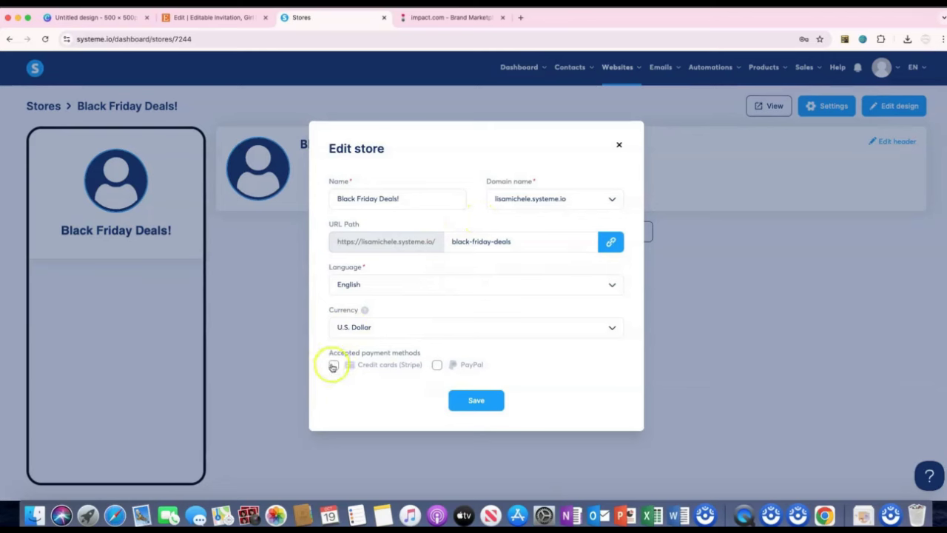
pyautogui.click(437, 366)
# - Save the payment settings and preview navy, purple, dark, Camilla Kim, Olivia Grace, Shane Lemby themes
pyautogui.click(334, 364)
pyautogui.click(490, 398)
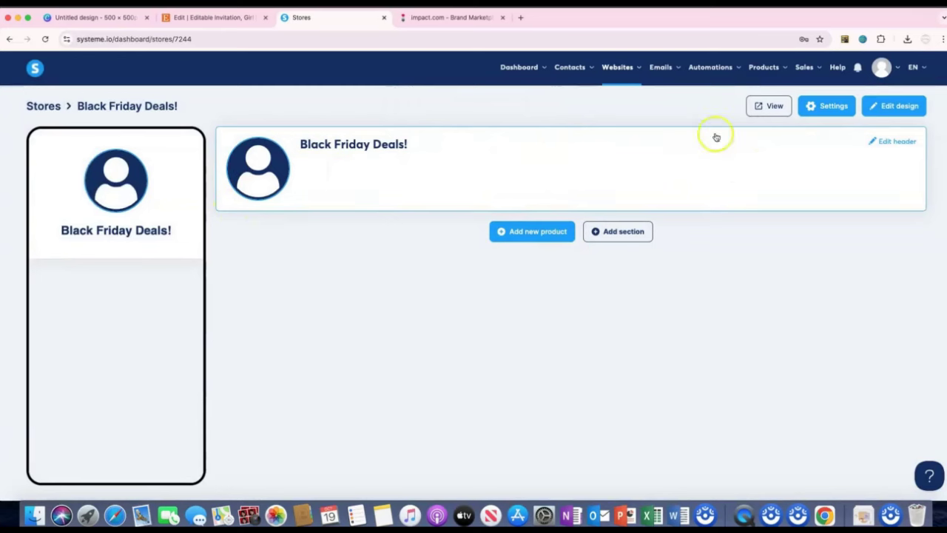
pyautogui.click(907, 107)
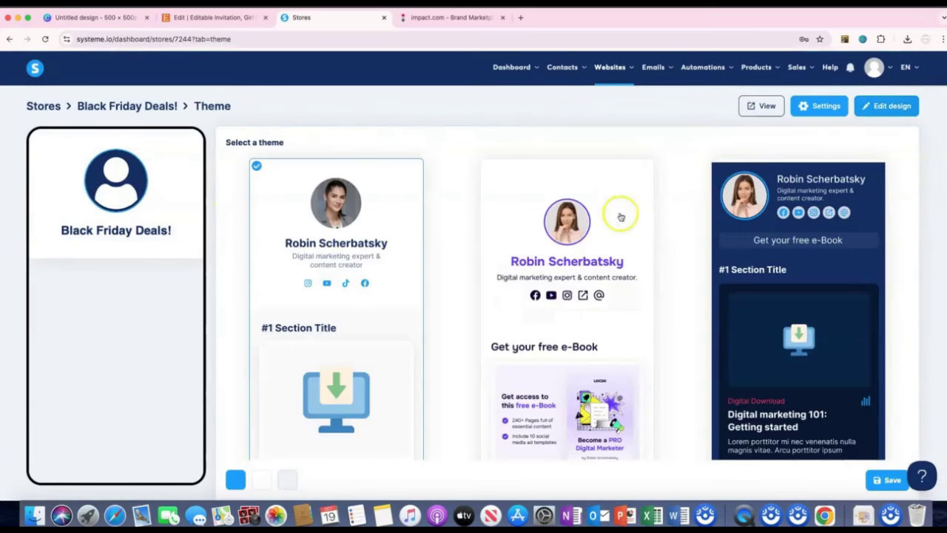
pyautogui.scroll(-1, 673, 251)
pyautogui.click(600, 229)
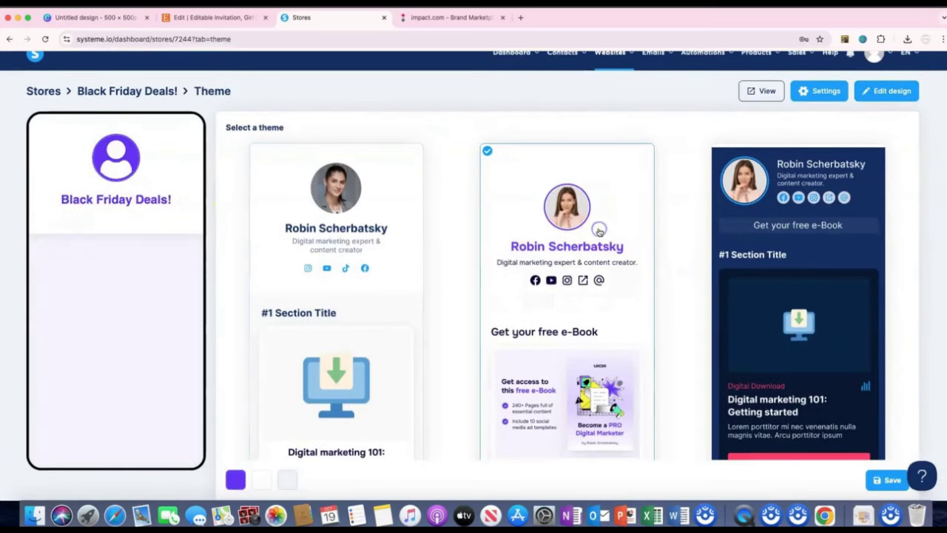
pyautogui.click(813, 230)
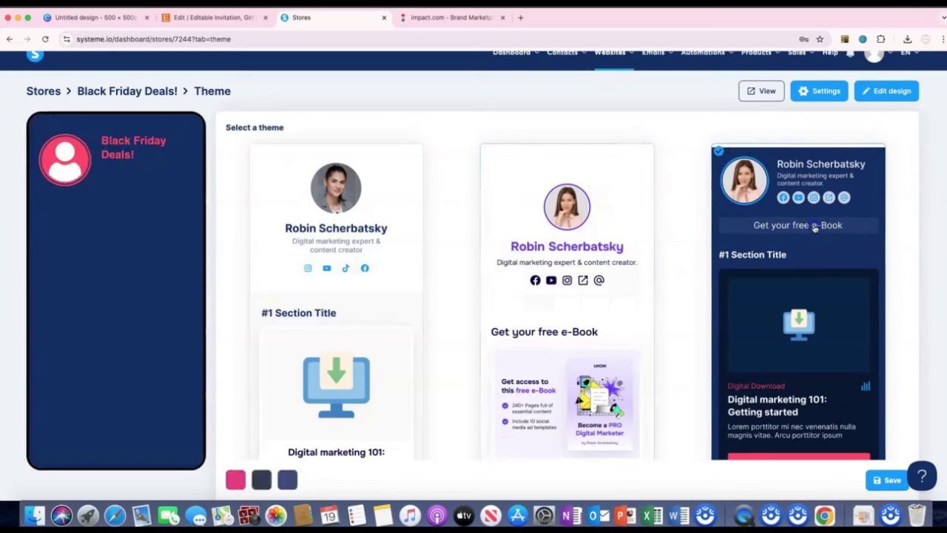
pyautogui.click(389, 252)
pyautogui.scroll(-5, 465, 254)
pyautogui.scroll(-5, 475, 264)
pyautogui.click(399, 262)
pyautogui.click(559, 259)
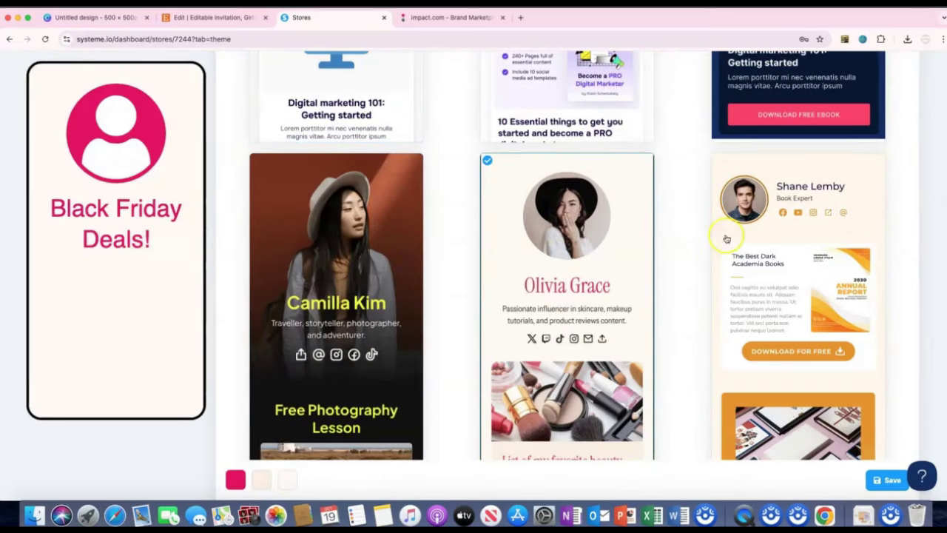
pyautogui.click(763, 227)
# - Compare Evan Smith, Mike Wazowski and the other themes, returning to the first navy theme
pyautogui.scroll(-1, 646, 245)
pyautogui.scroll(-4, 646, 245)
pyautogui.click(600, 258)
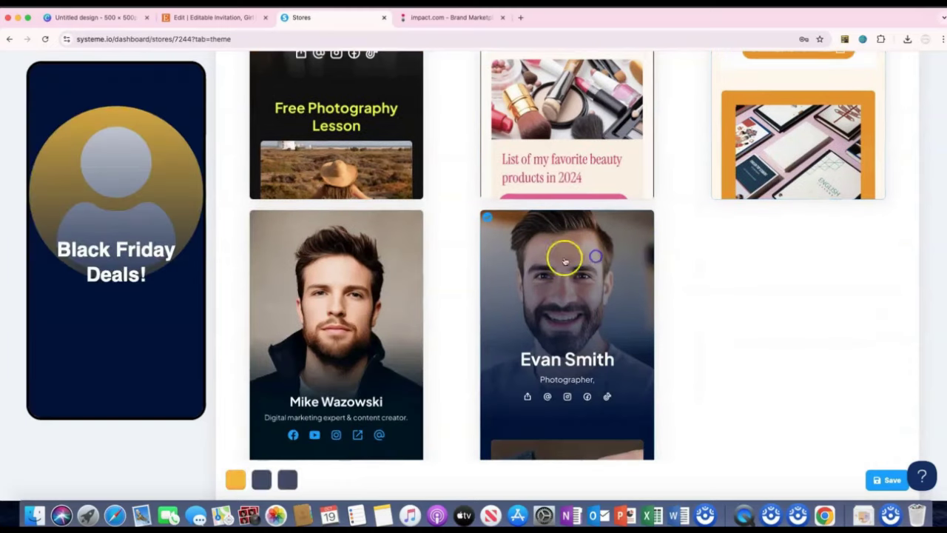
pyautogui.click(370, 270)
pyautogui.scroll(1, 118, 230)
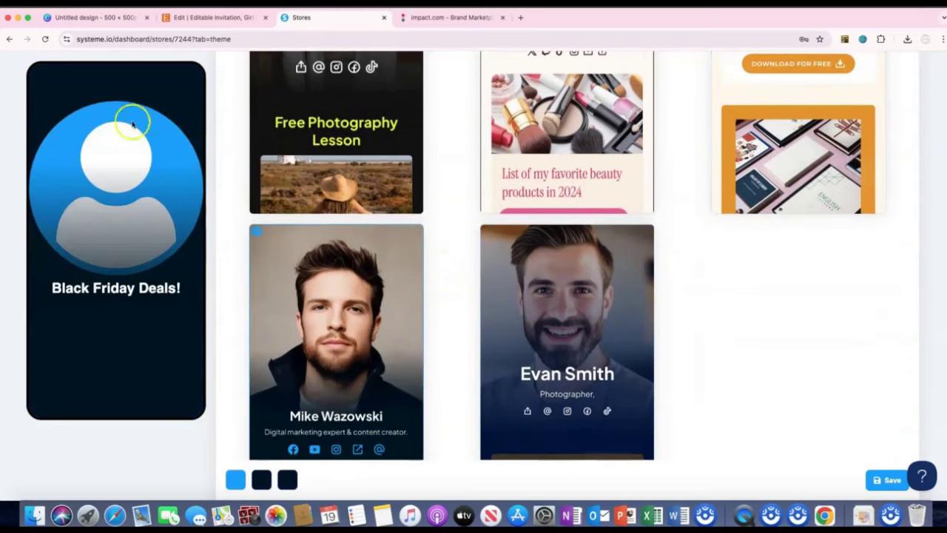
pyautogui.scroll(2, 477, 267)
pyautogui.scroll(4, 492, 262)
pyautogui.scroll(1, 596, 248)
pyautogui.click(597, 247)
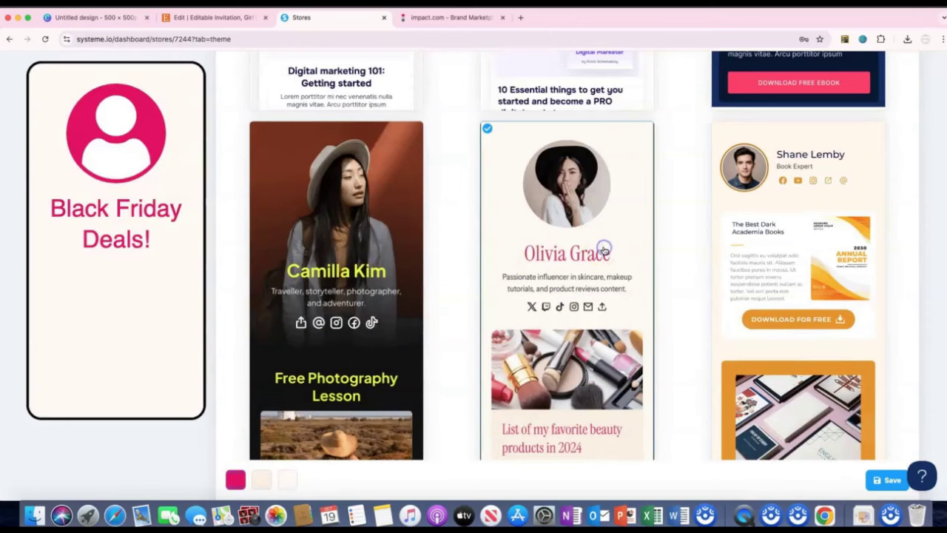
pyautogui.click(357, 272)
pyautogui.scroll(4, 562, 262)
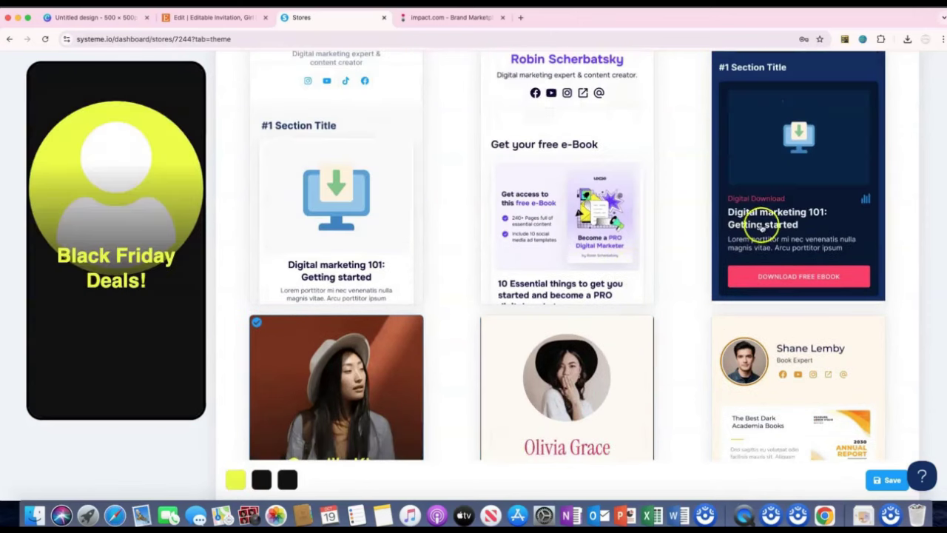
pyautogui.click(758, 216)
pyautogui.click(767, 333)
pyautogui.click(562, 222)
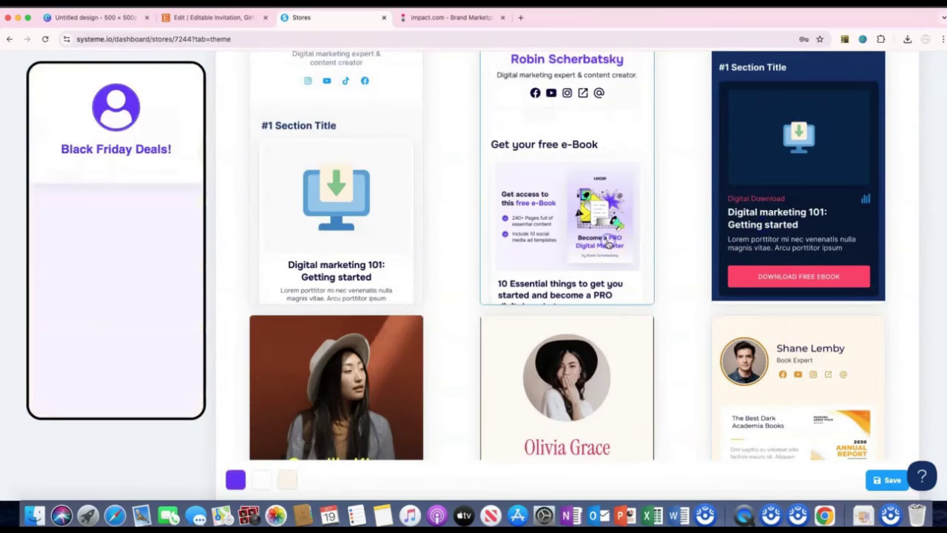
pyautogui.scroll(3, 413, 237)
pyautogui.click(384, 233)
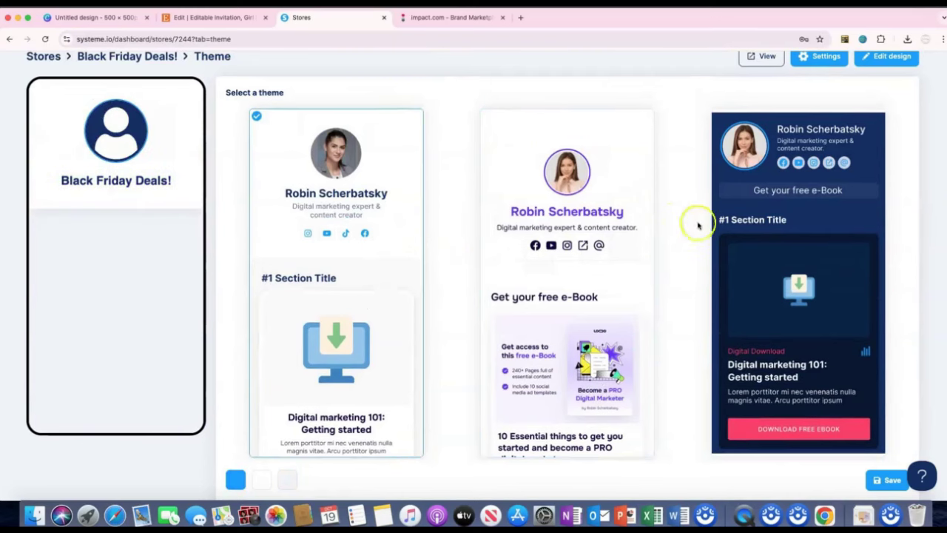
pyautogui.scroll(-5, 735, 244)
pyautogui.scroll(-1, 735, 244)
pyautogui.scroll(-2, 651, 248)
pyautogui.click(569, 251)
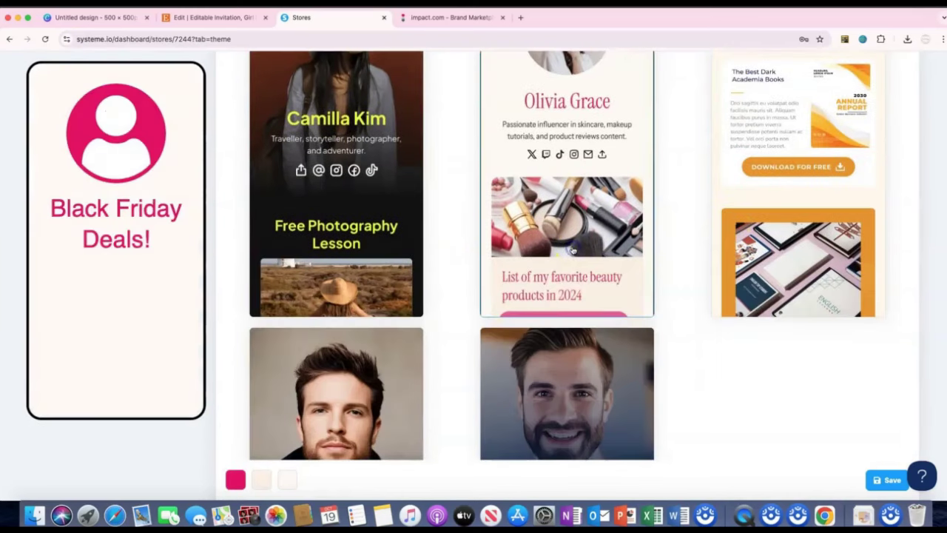
pyautogui.scroll(3, 571, 252)
pyautogui.click(768, 239)
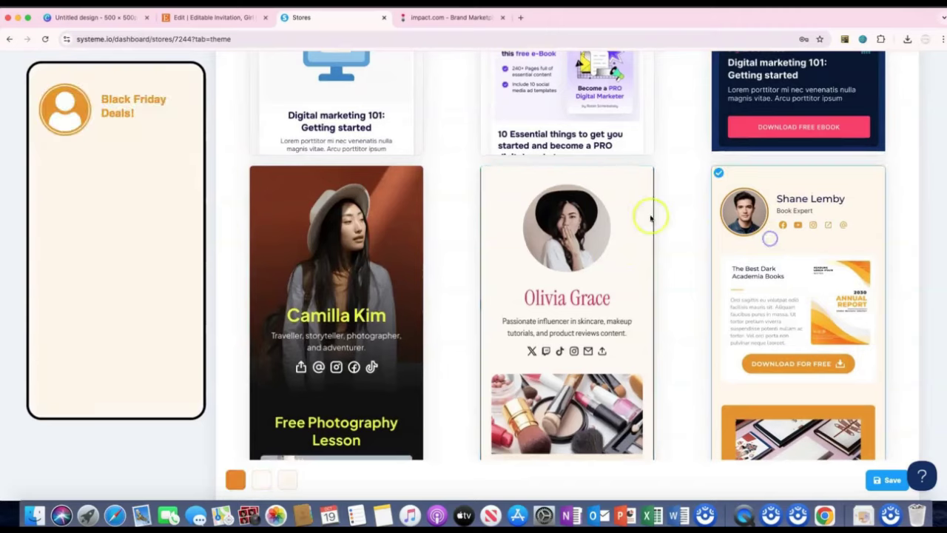
pyautogui.scroll(3, 392, 188)
pyautogui.click(392, 188)
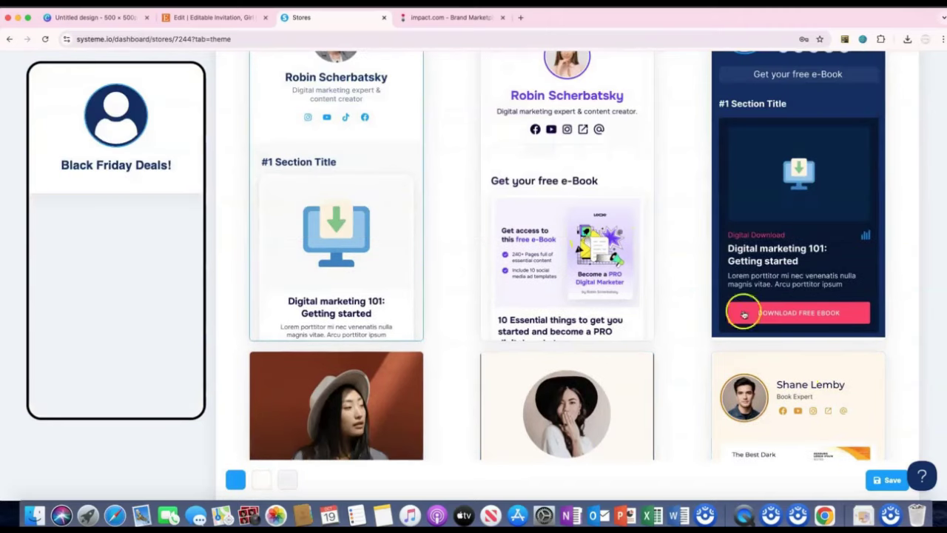
pyautogui.scroll(1, 489, 200)
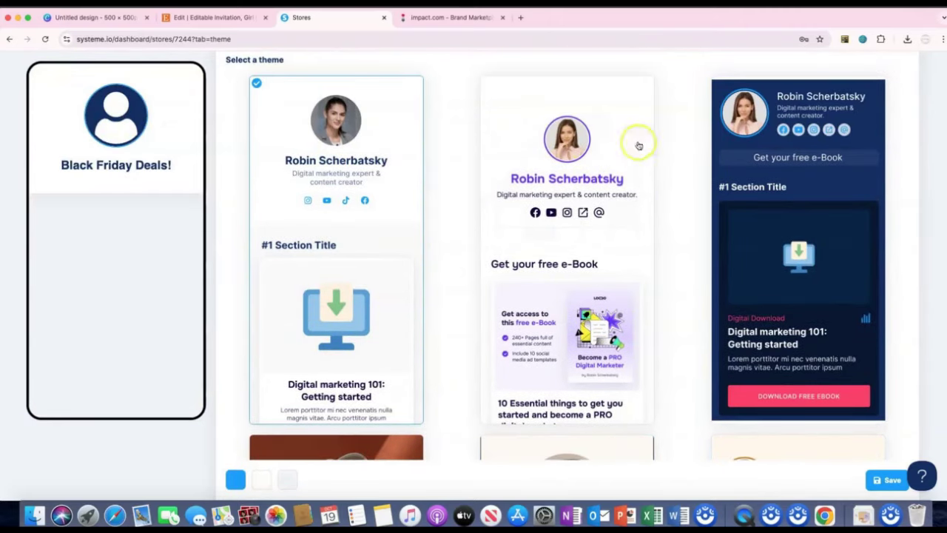
pyautogui.scroll(-4, 695, 163)
pyautogui.scroll(-3, 724, 217)
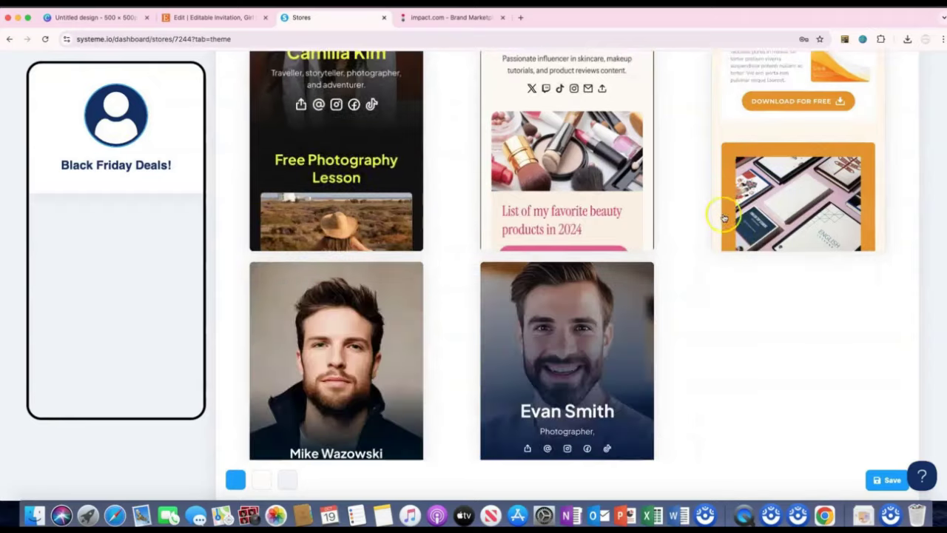
pyautogui.click(887, 479)
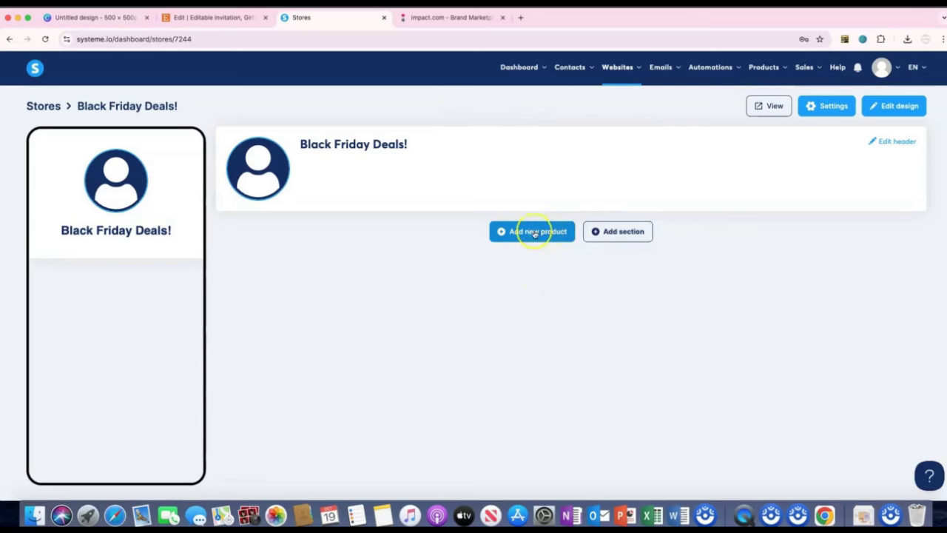
# - Add a new External link / url product to the Black Friday Deals! store
pyautogui.click(521, 233)
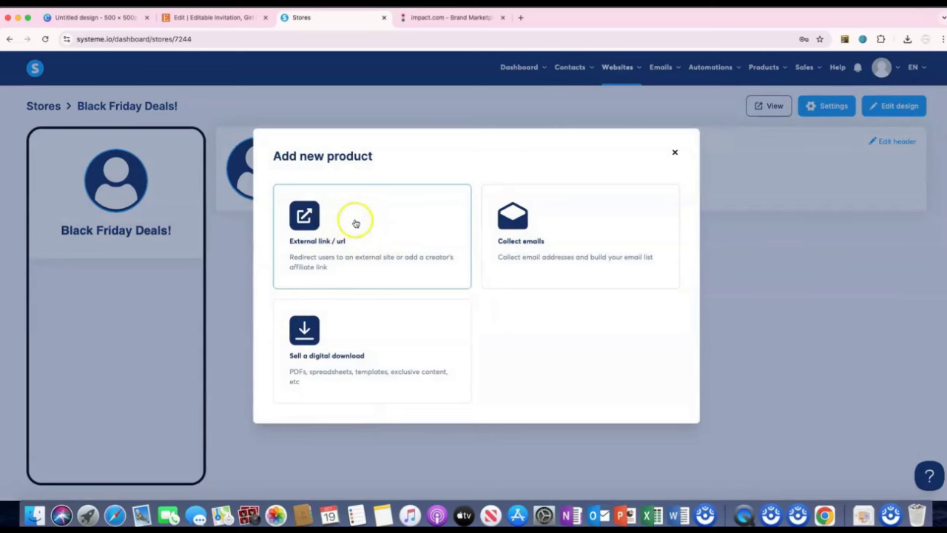
pyautogui.click(320, 221)
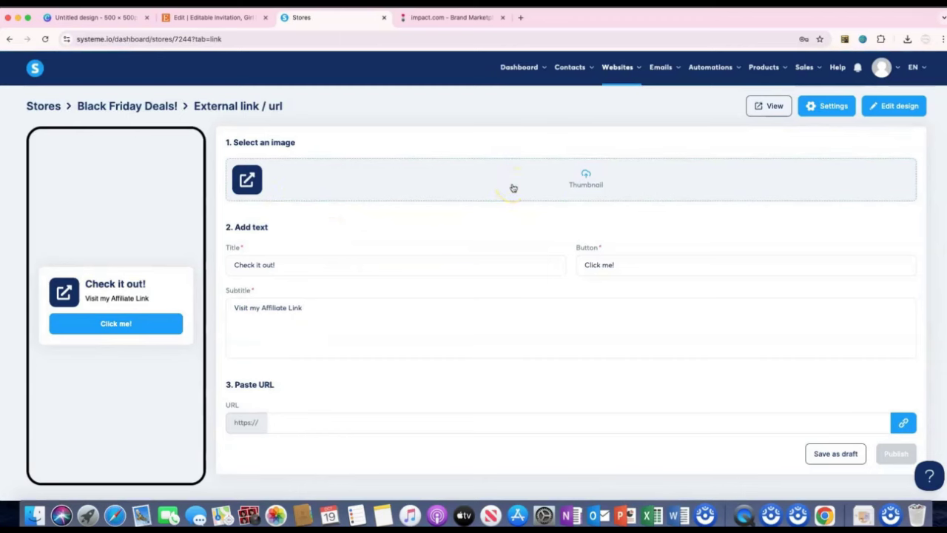
# - Replace the link card's placeholder title with Macy's 20% Promo and move to the button text
pyautogui.click(332, 264)
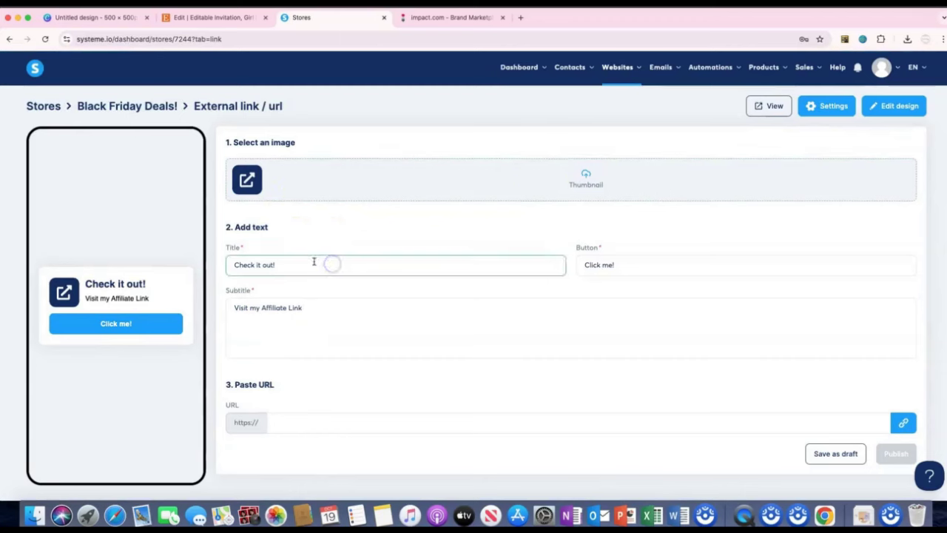
pyautogui.moveTo(308, 264); pyautogui.dragTo(217, 269)
pyautogui.write("Macy's 20% Promo")
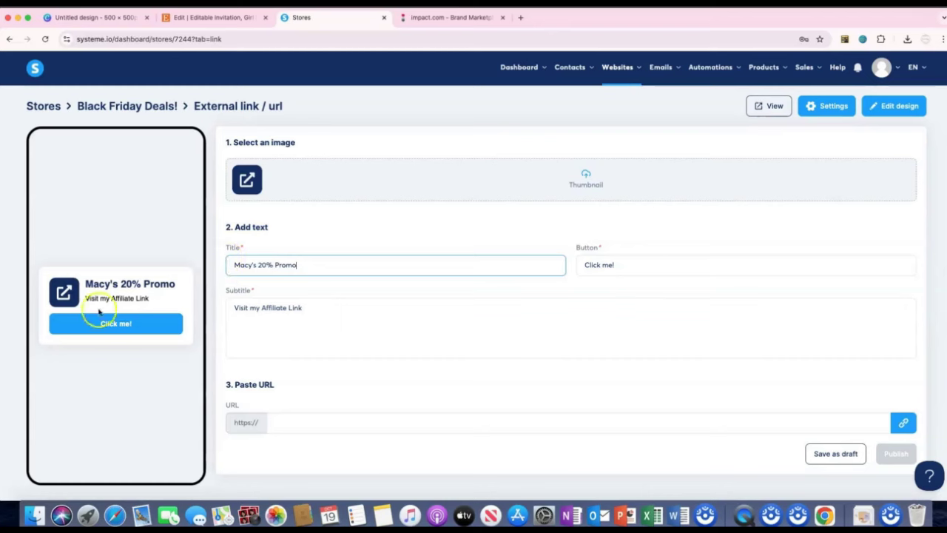
pyautogui.click(623, 264)
pyautogui.write('Save Now!')
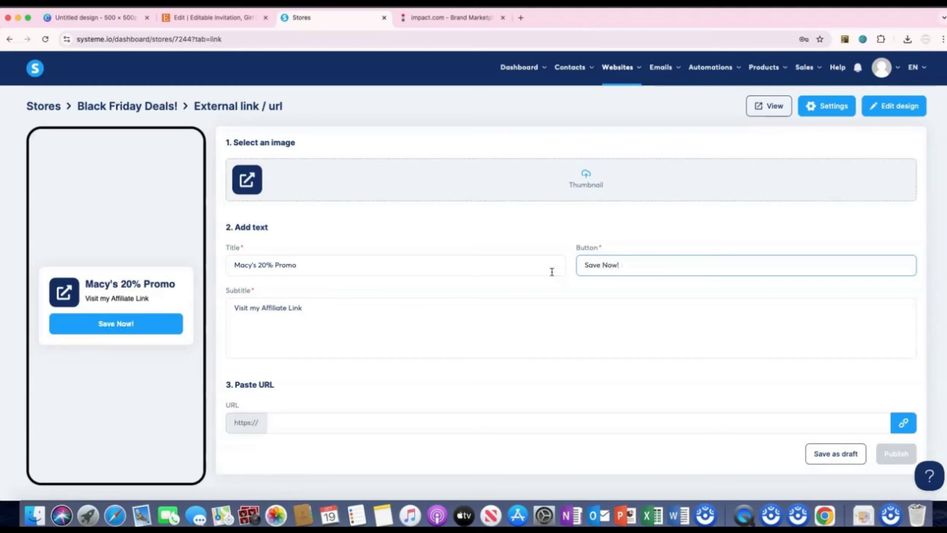
pyautogui.click(316, 325)
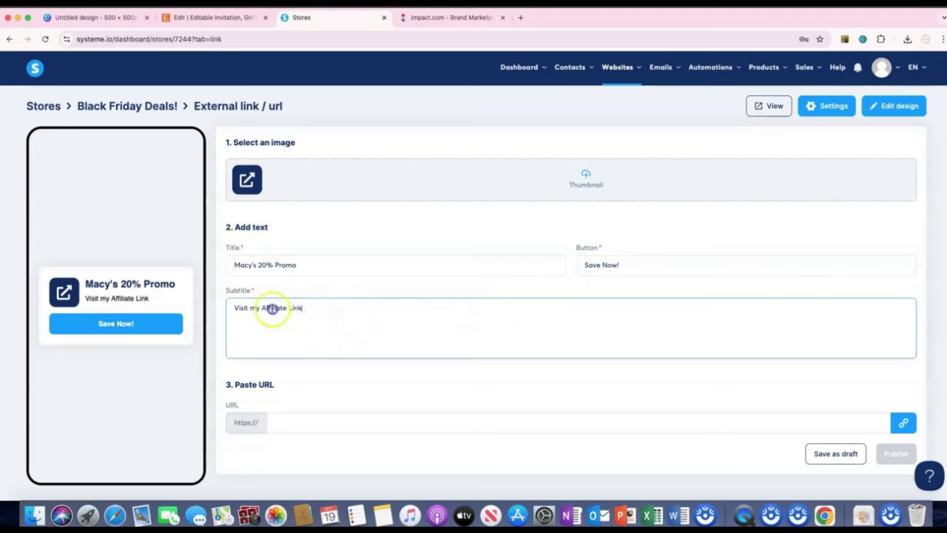
pyautogui.moveTo(307, 311); pyautogui.dragTo(229, 301)
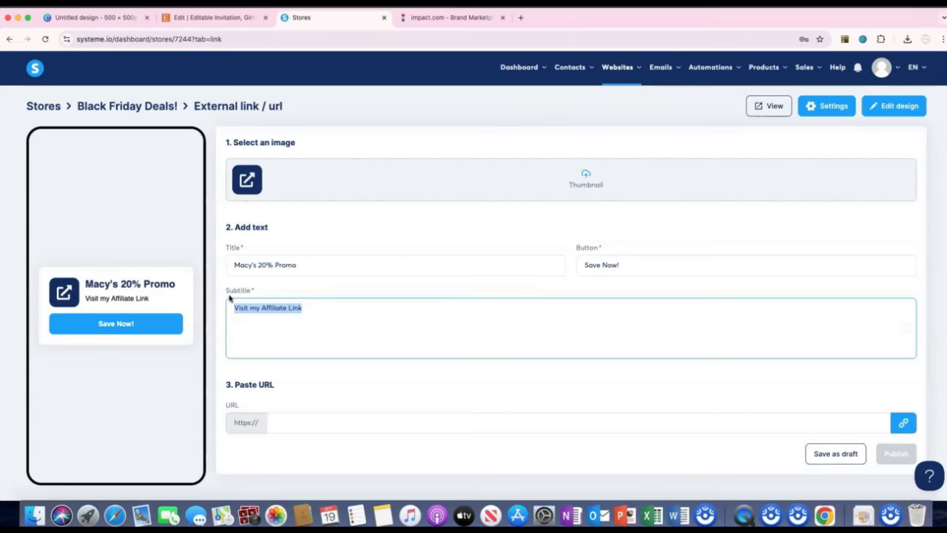
pyautogui.write('Save 20% off your entire order')
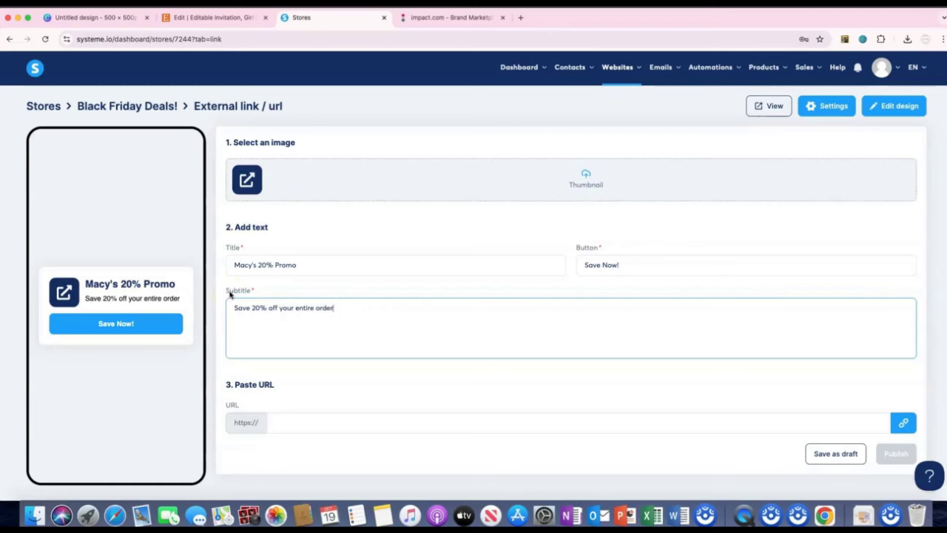
pyautogui.write('! Use my link below and')
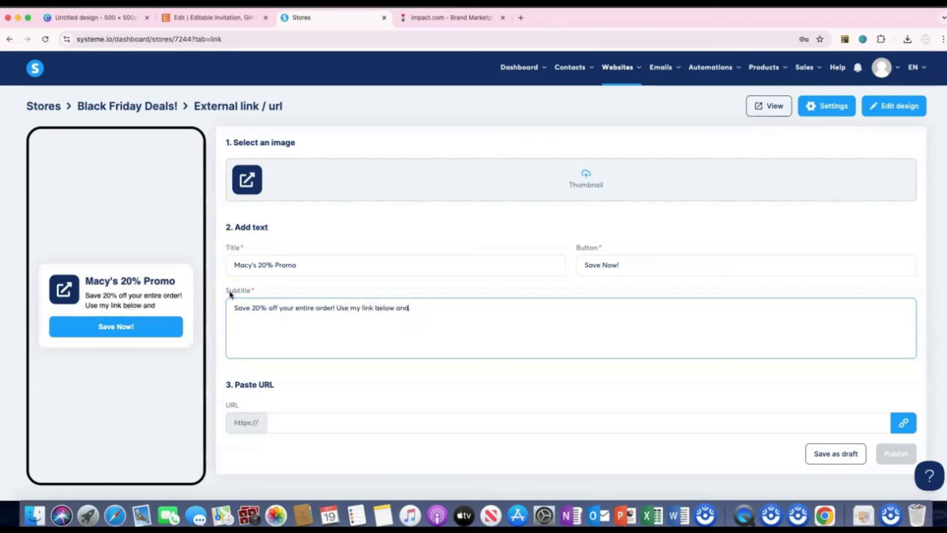
pyautogui.write(' get free shipping for the entire mo')
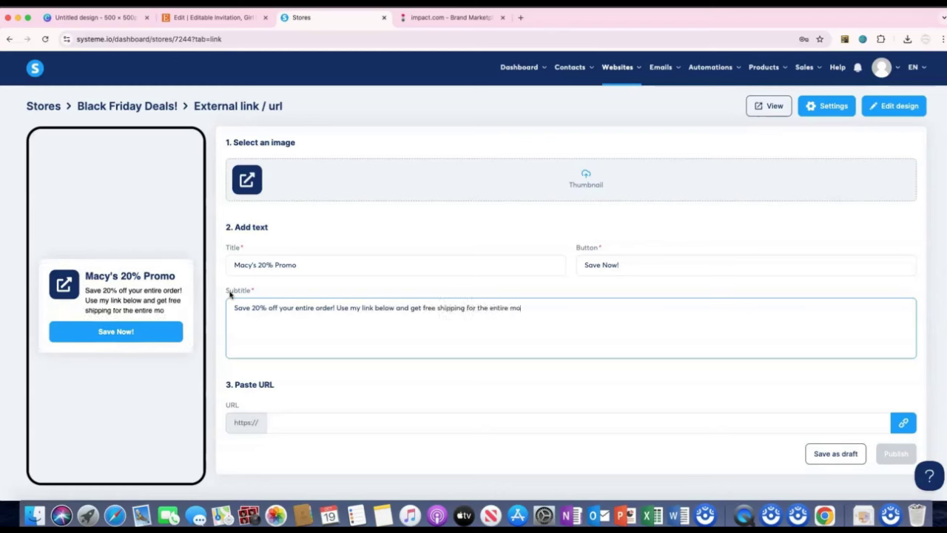
pyautogui.write('nth of December.')
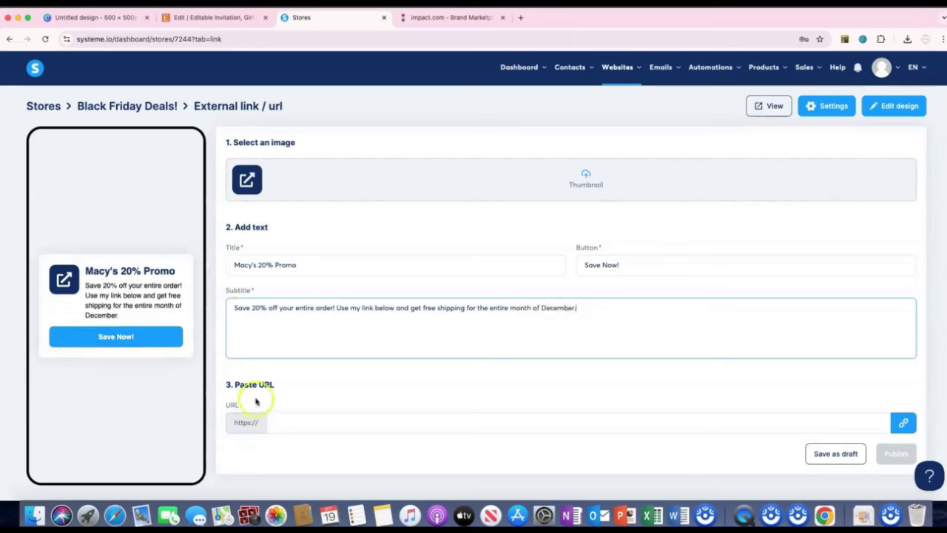
pyautogui.click(288, 419)
pyautogui.write('www.google.com')
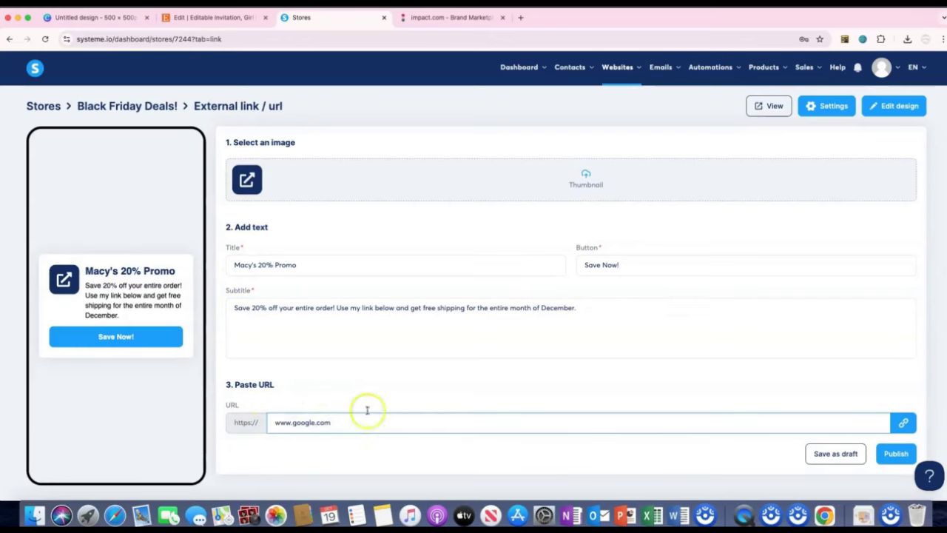
pyautogui.click(891, 455)
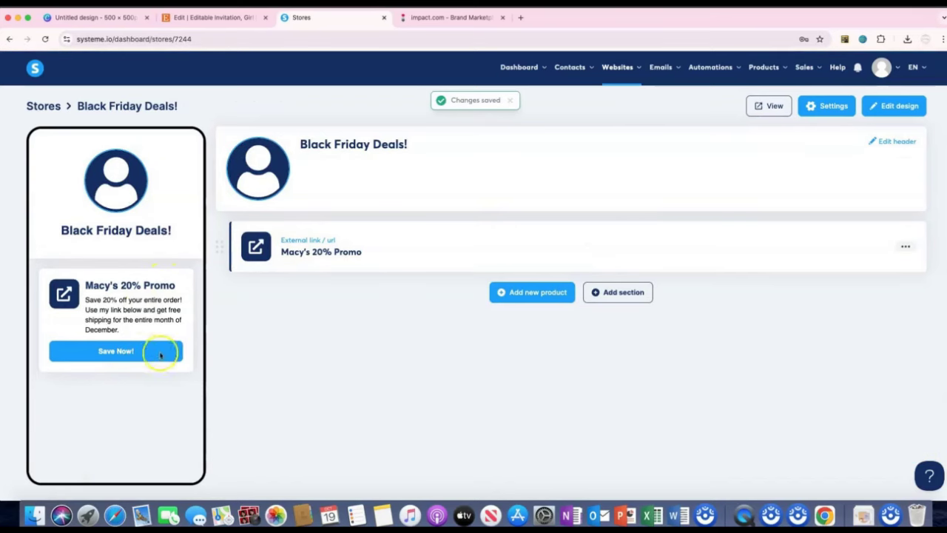
# - In the store's Edit design settings, set the button colour to a bright green
pyautogui.click(898, 106)
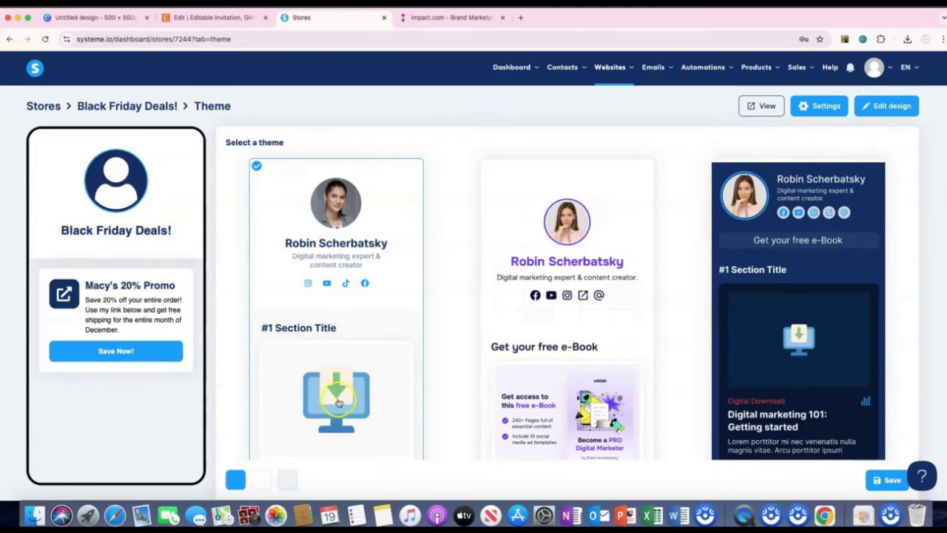
pyautogui.scroll(-2, 295, 407)
pyautogui.scroll(2, 359, 423)
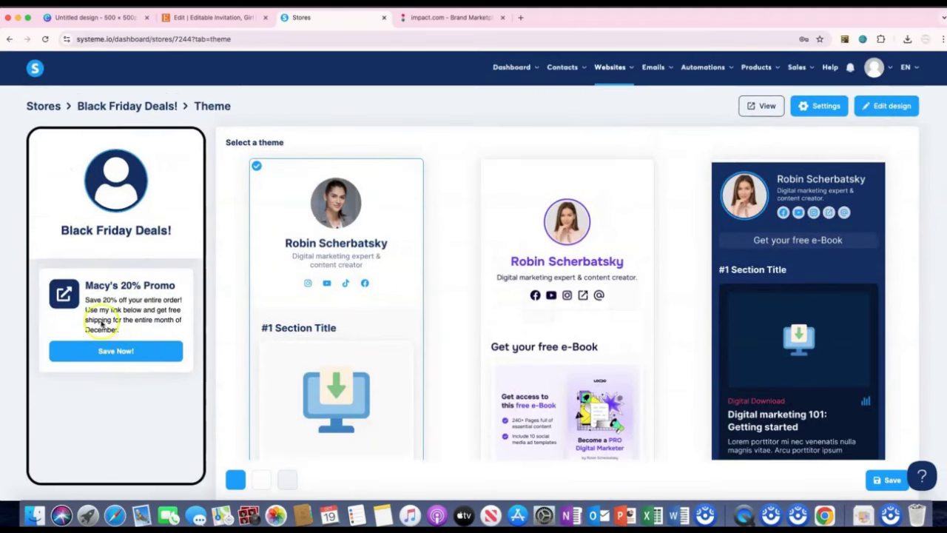
pyautogui.click(236, 479)
pyautogui.click(212, 414)
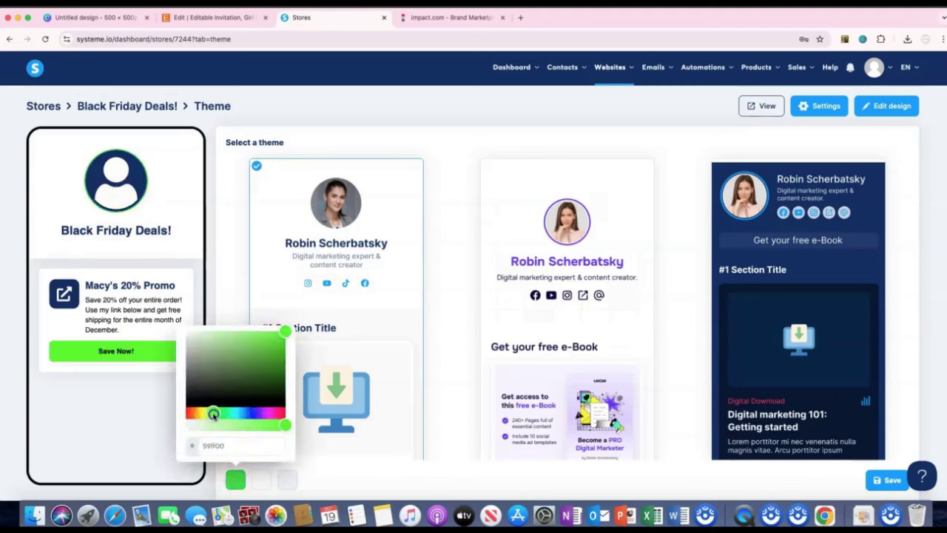
pyautogui.click(226, 352)
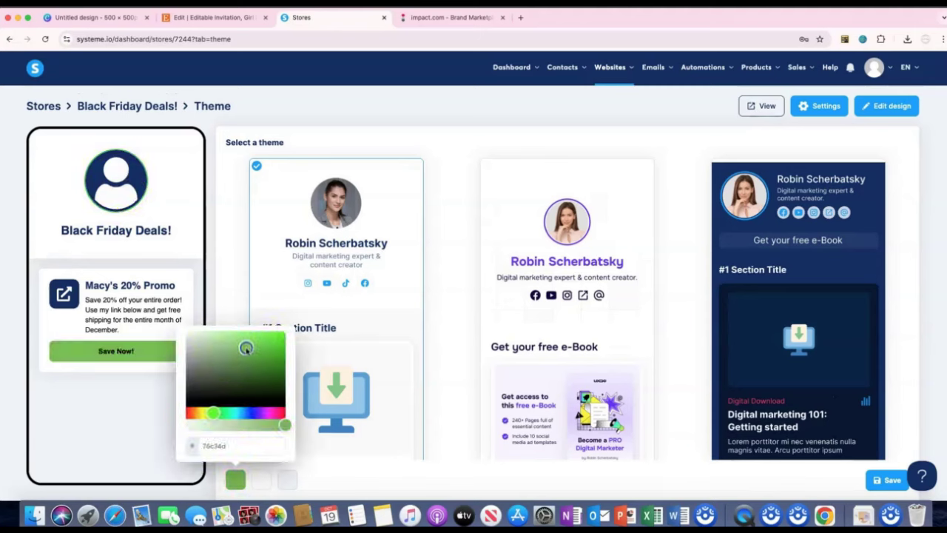
pyautogui.moveTo(246, 349); pyautogui.dragTo(247, 361)
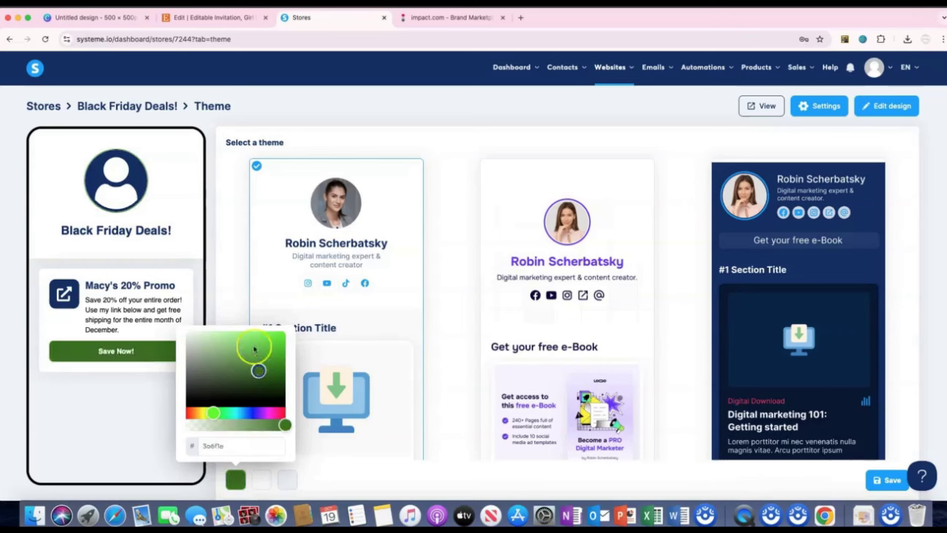
pyautogui.click(238, 345)
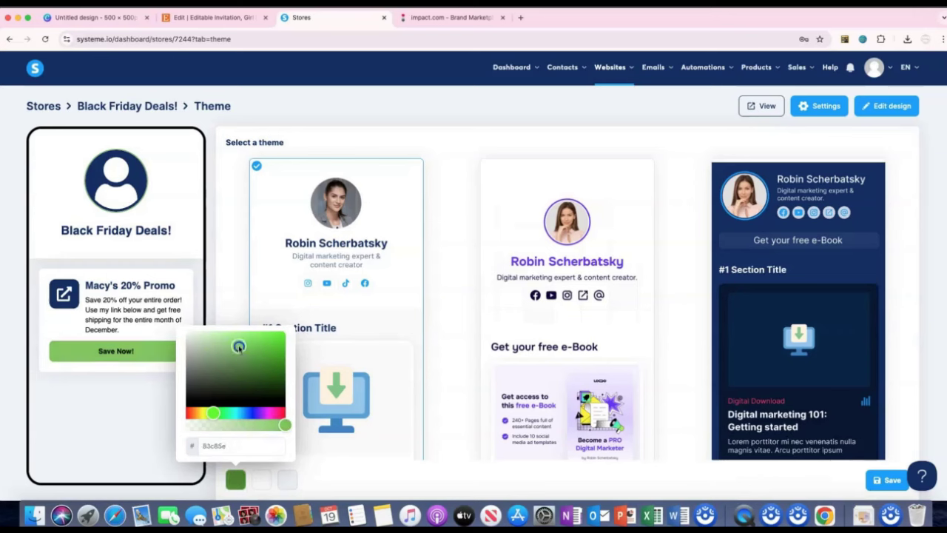
pyautogui.click(274, 413)
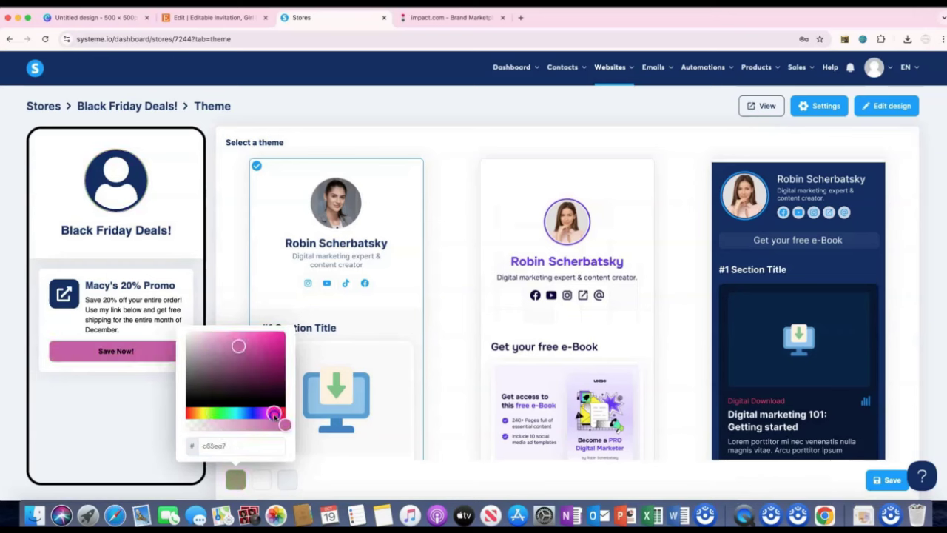
pyautogui.click(199, 415)
pyautogui.moveTo(200, 416); pyautogui.dragTo(214, 415)
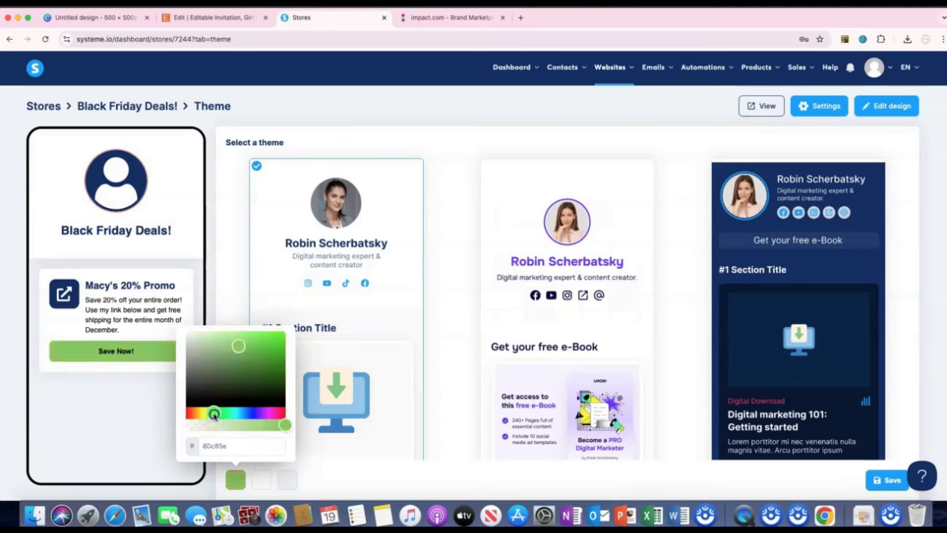
pyautogui.click(254, 350)
pyautogui.click(331, 472)
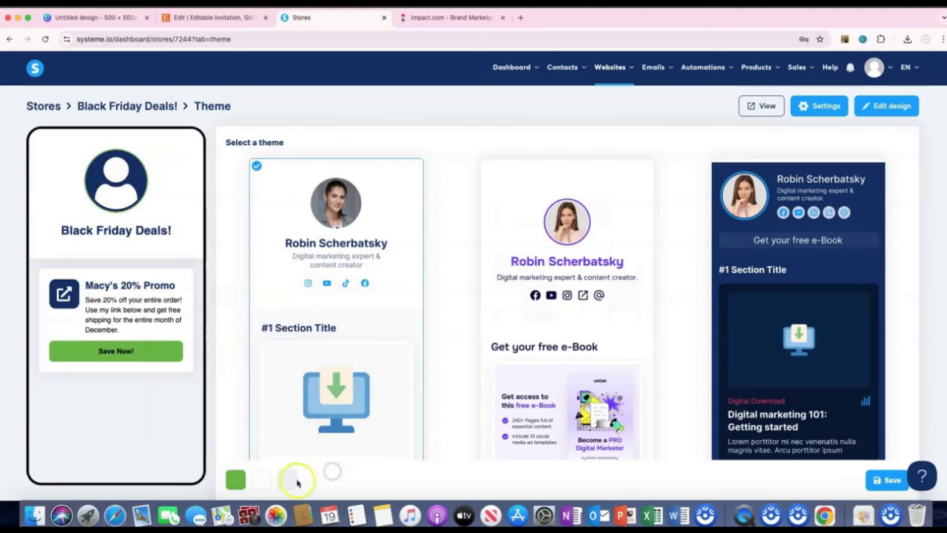
# - Change the store background colour to a pale shade and save the theme colours
pyautogui.click(296, 481)
pyautogui.click(297, 412)
pyautogui.click(292, 348)
pyautogui.moveTo(253, 350)
pyautogui.mouseDown()
pyautogui.moveTo(243, 336)
pyautogui.moveTo(239, 363)
pyautogui.moveTo(238, 328)
pyautogui.mouseUp()
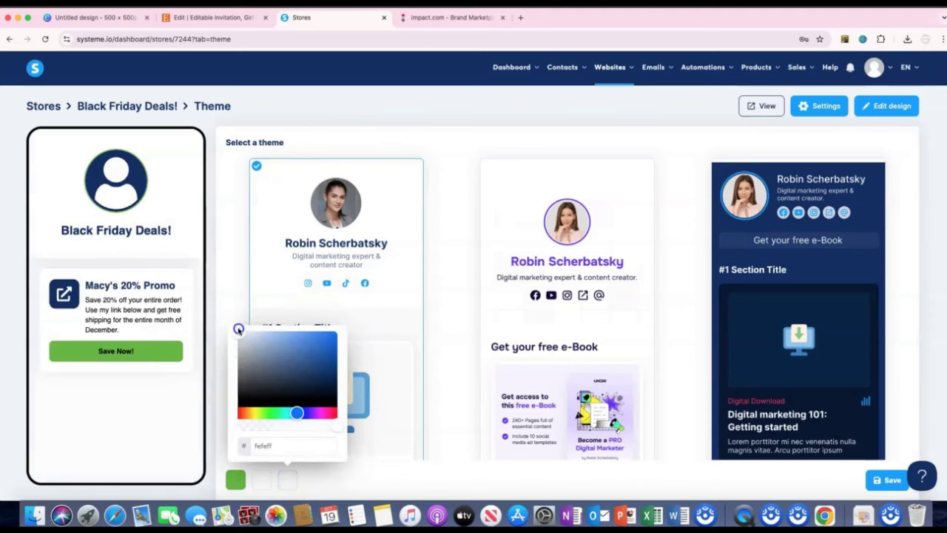
pyautogui.click(366, 460)
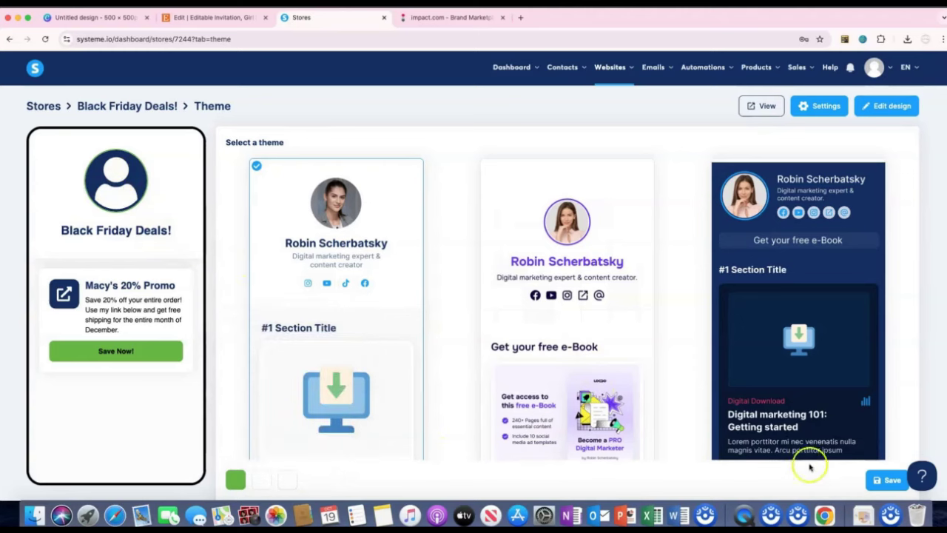
pyautogui.click(884, 481)
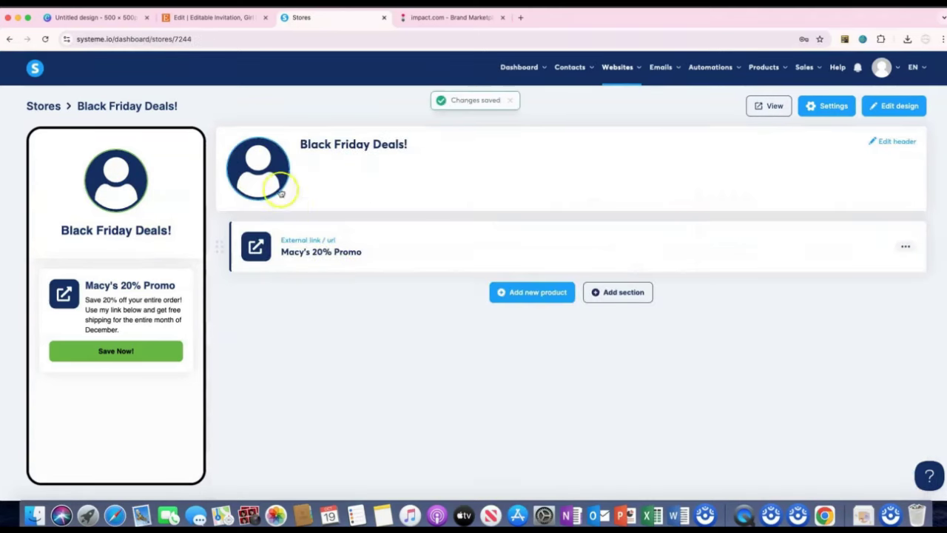
# - Open the store header's profile picture chooser and browse the image files in Downloads
pyautogui.click(891, 142)
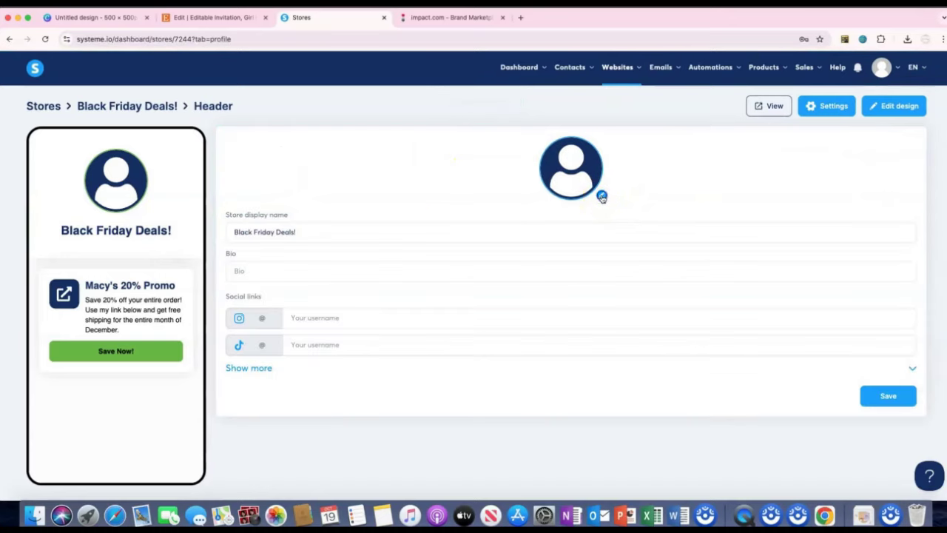
pyautogui.click(602, 196)
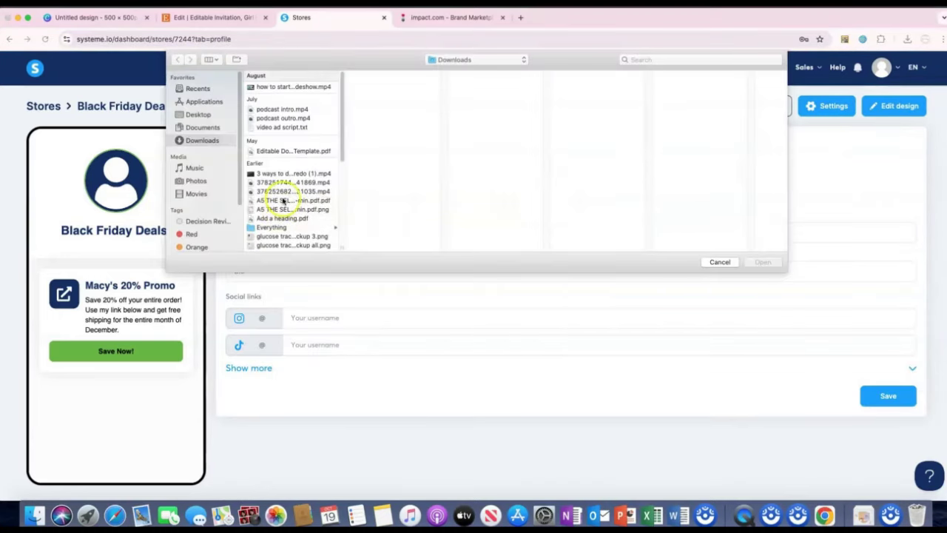
pyautogui.scroll(-2, 288, 203)
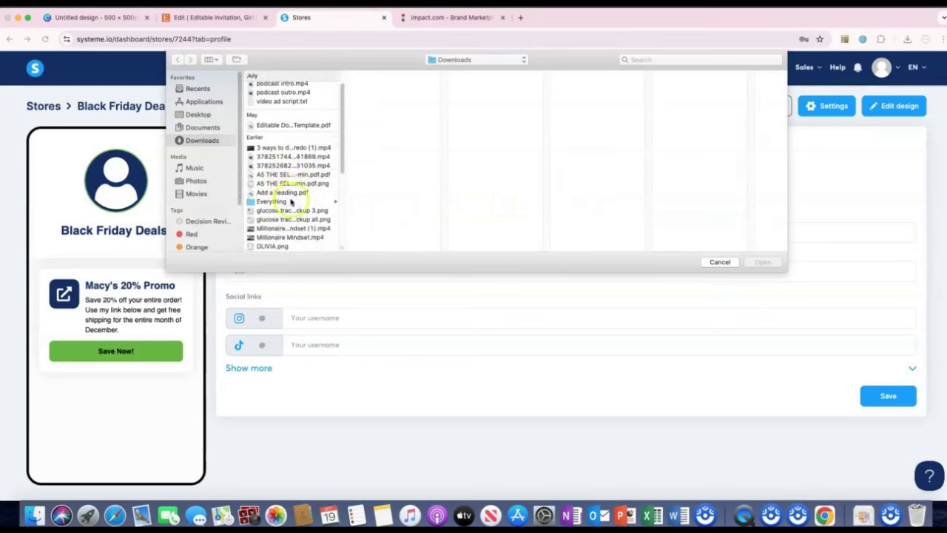
pyautogui.scroll(-1, 290, 204)
pyautogui.scroll(-5, 290, 204)
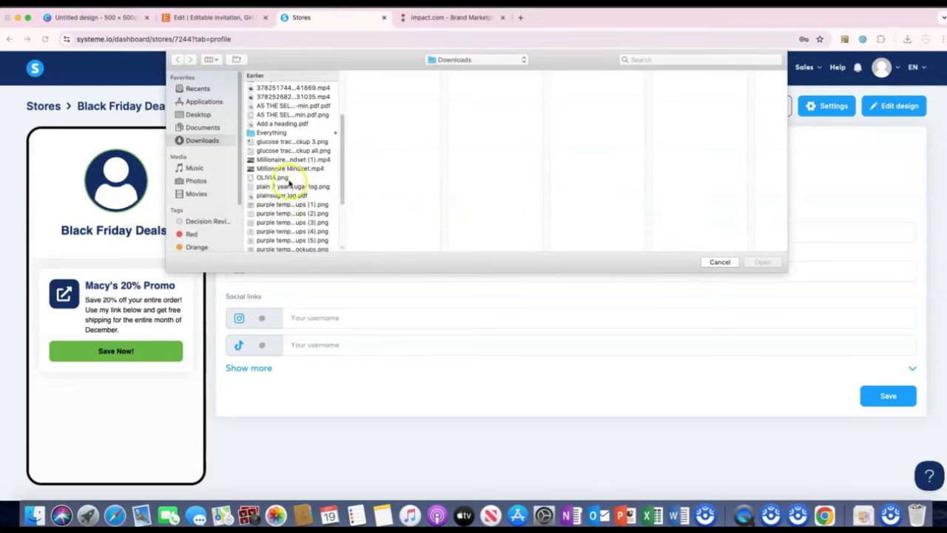
pyautogui.click(288, 180)
pyautogui.click(290, 187)
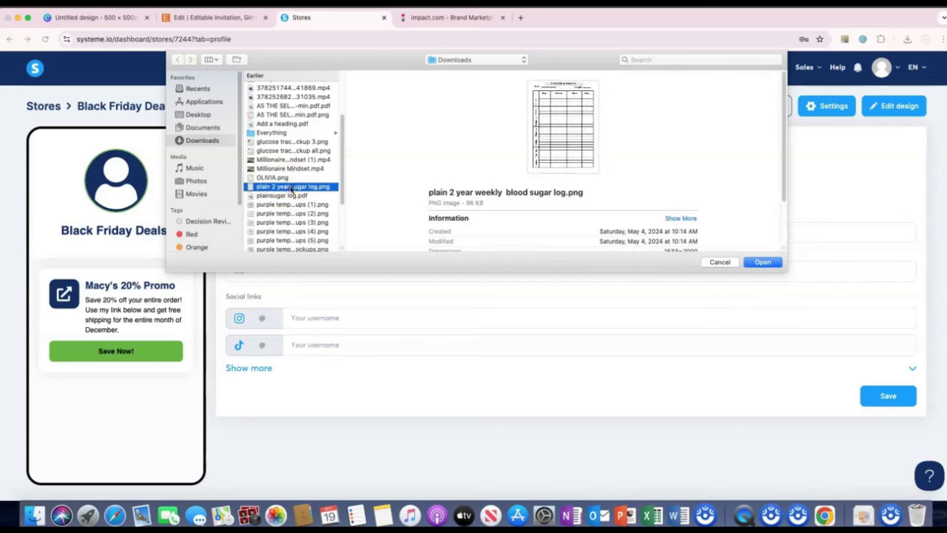
pyautogui.click(293, 196)
# - Upload 'purple template mockups (4).png' as the header picture and save the header
pyautogui.scroll(-1, 304, 212)
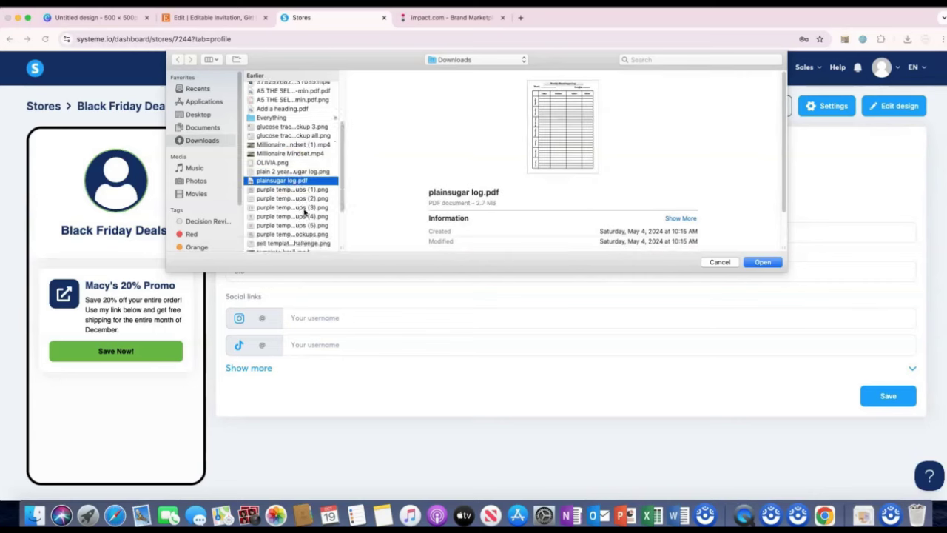
pyautogui.click(292, 225)
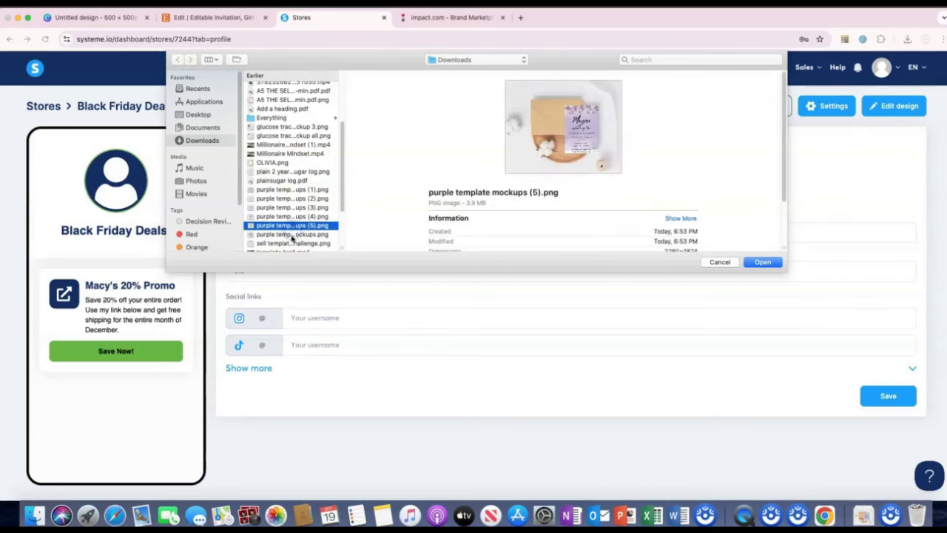
pyautogui.click(295, 216)
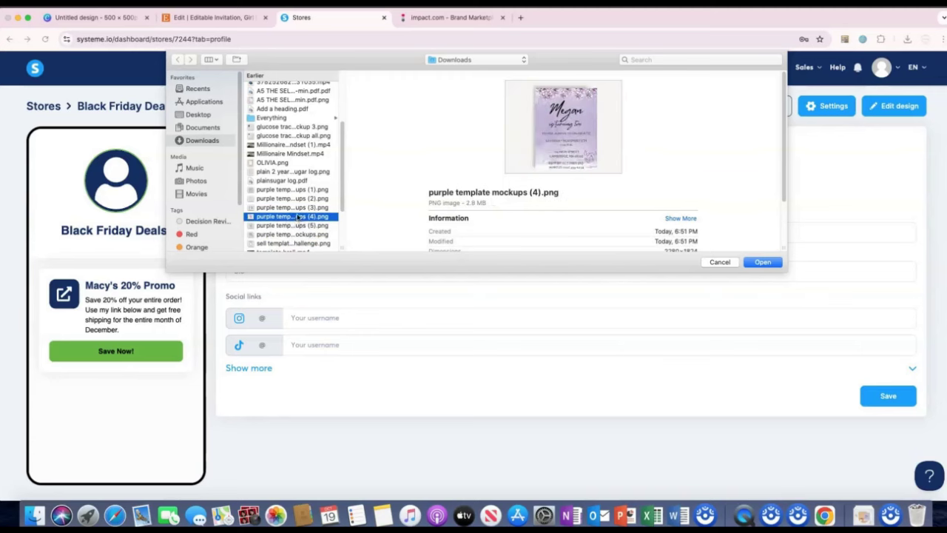
pyautogui.click(762, 263)
pyautogui.click(651, 397)
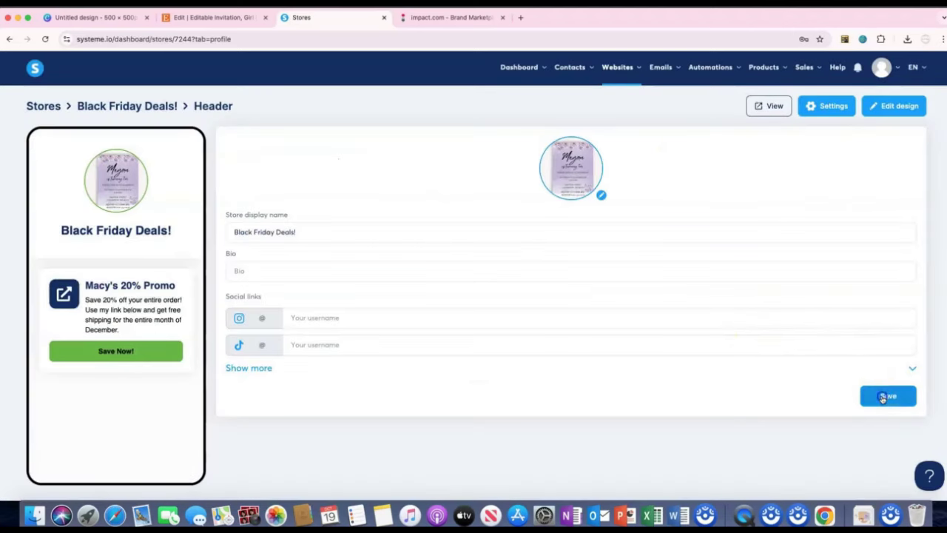
pyautogui.click(883, 395)
# - Add an external link product titled Lululemon with a subtitle promising a deal on the entire store
pyautogui.click(550, 303)
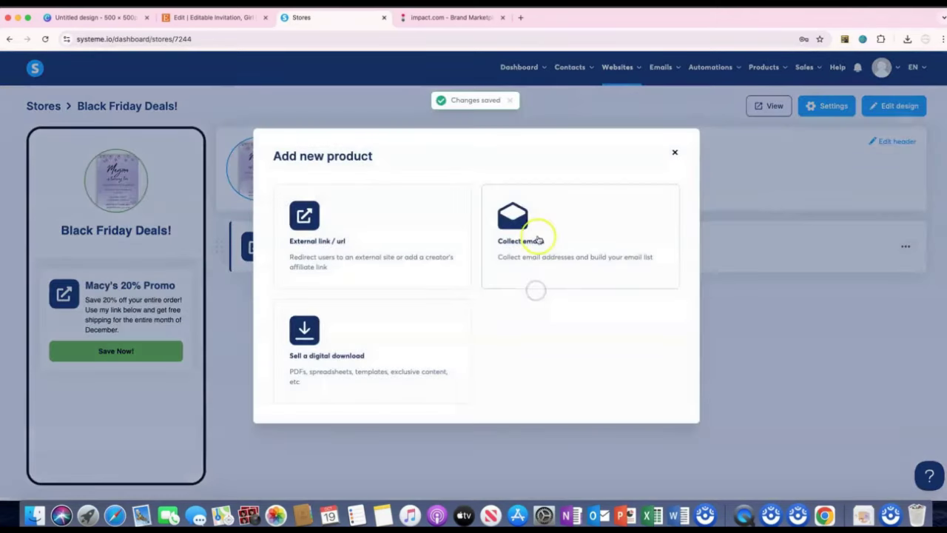
pyautogui.click(313, 237)
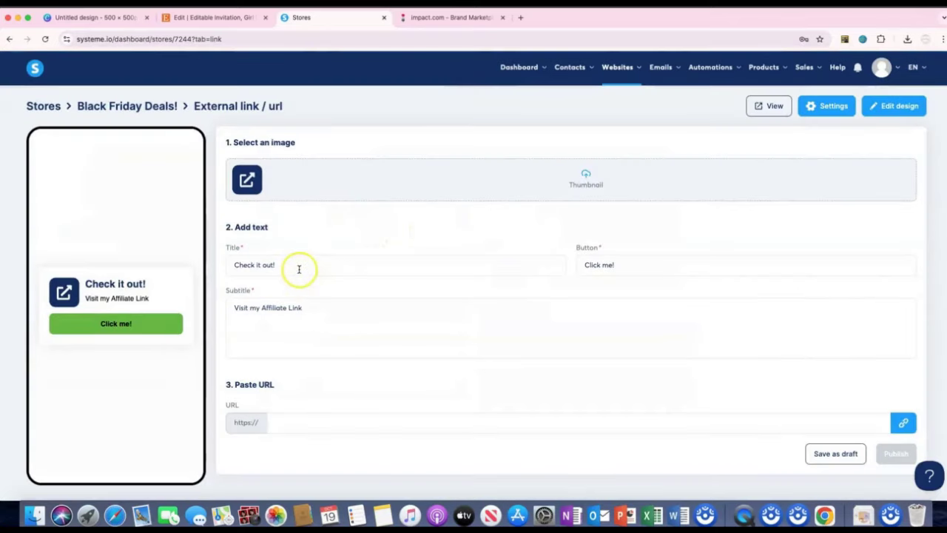
pyautogui.moveTo(298, 269); pyautogui.dragTo(224, 270)
pyautogui.write('Lululemon')
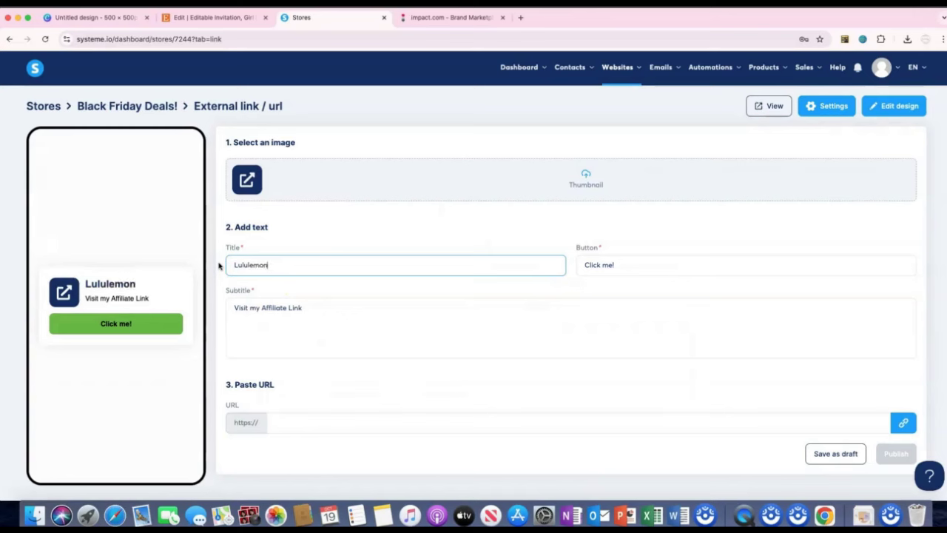
pyautogui.moveTo(319, 307); pyautogui.dragTo(235, 311)
pyautogui.write('This amazing deal is for the')
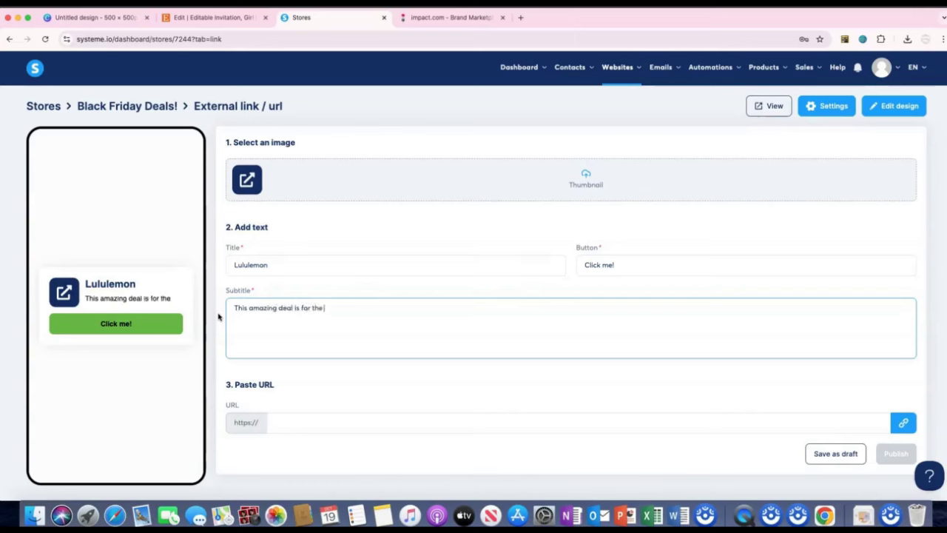
pyautogui.write("entire store! Don't miss out!")
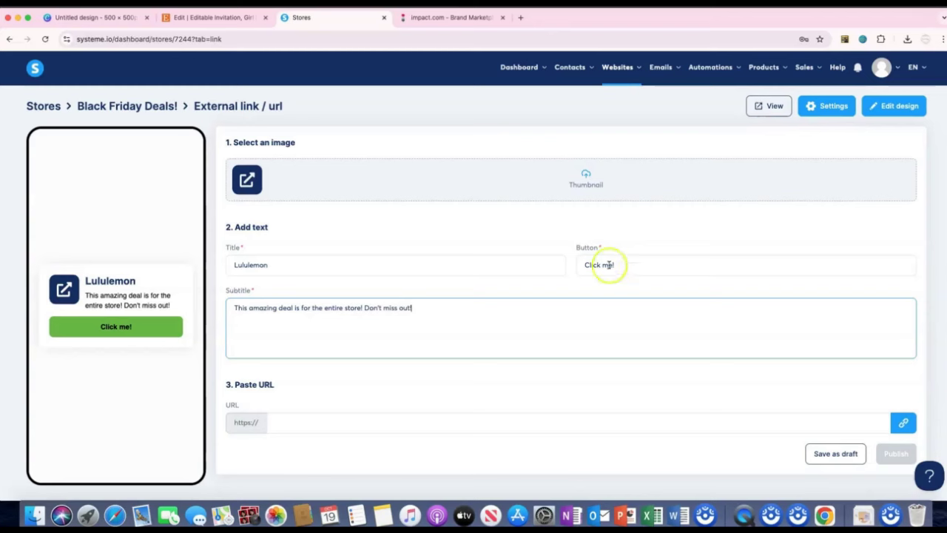
pyautogui.click(584, 268)
pyautogui.moveTo(584, 267); pyautogui.dragTo(656, 264)
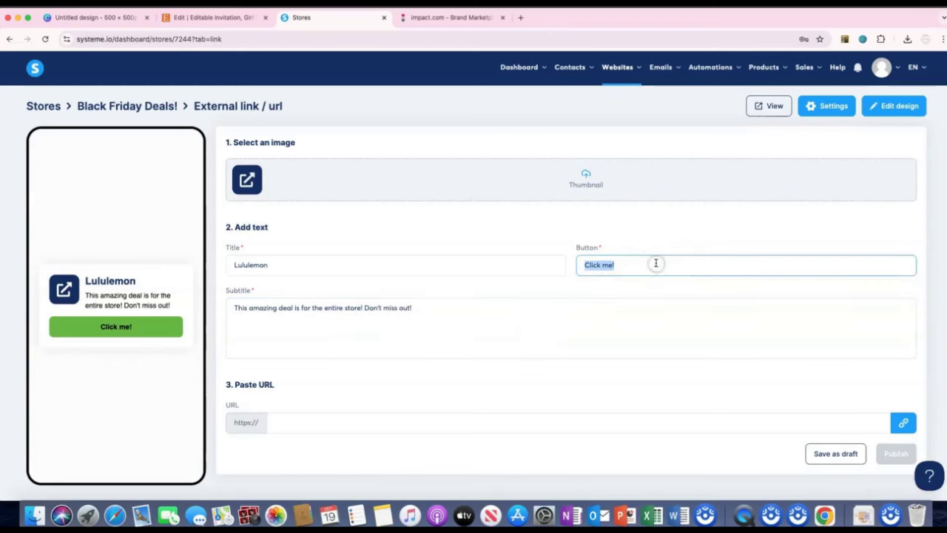
pyautogui.write('SAa')
pyautogui.click(528, 421)
pyautogui.write('www.google.com')
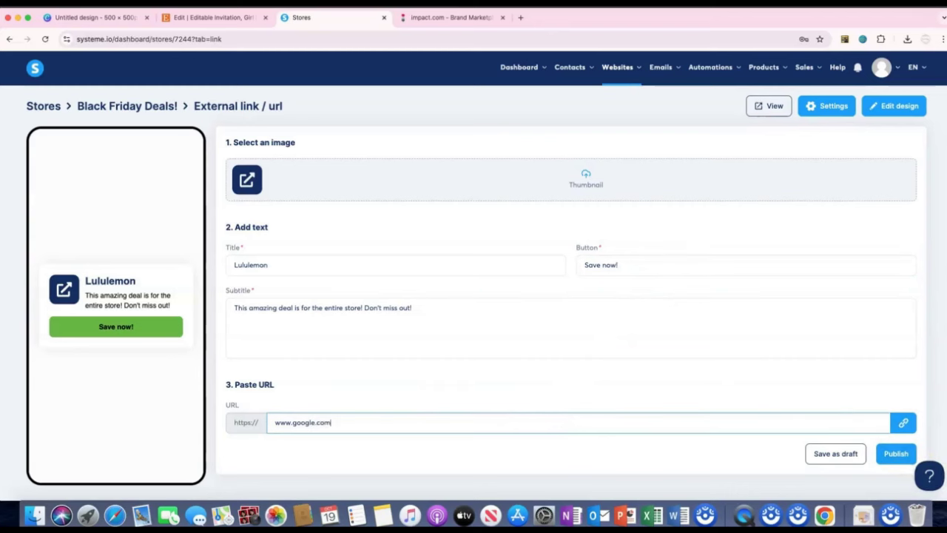
pyautogui.click(894, 453)
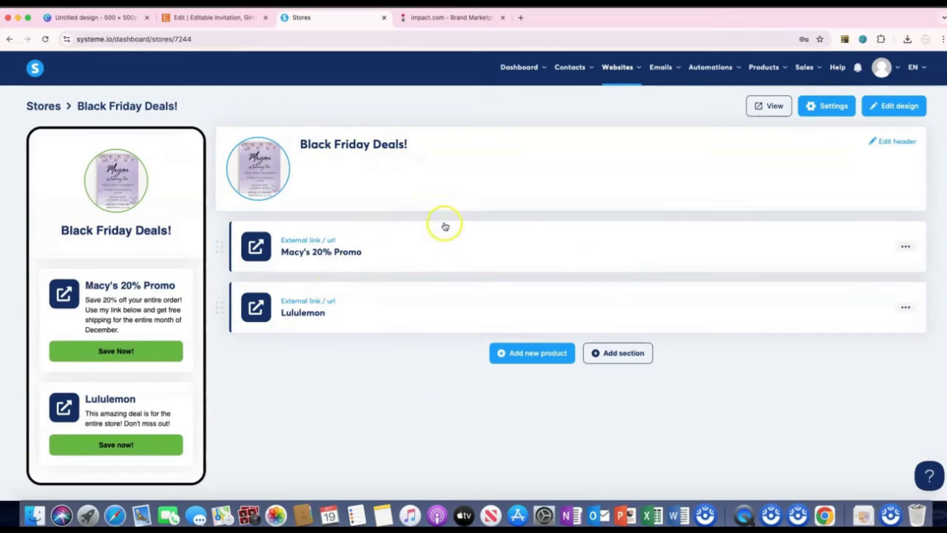
# - On the impact.com brands page, view Constant Contact's brand details
pyautogui.click(471, 18)
pyautogui.scroll(-1, 615, 142)
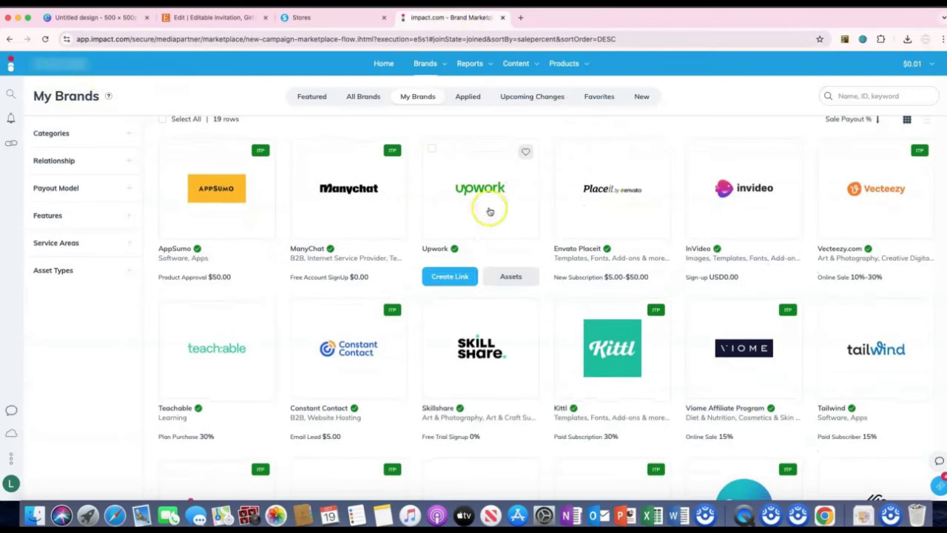
pyautogui.moveTo(479, 355)
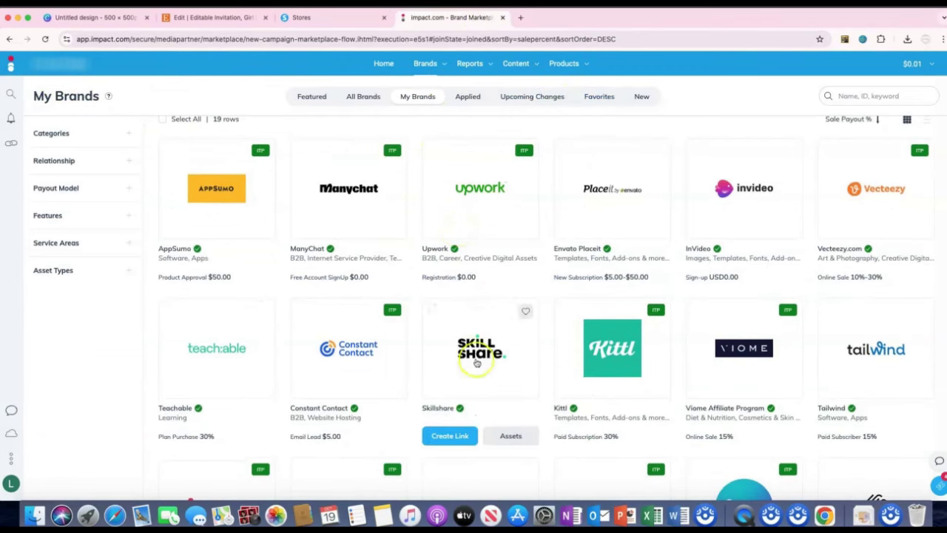
pyautogui.click(356, 349)
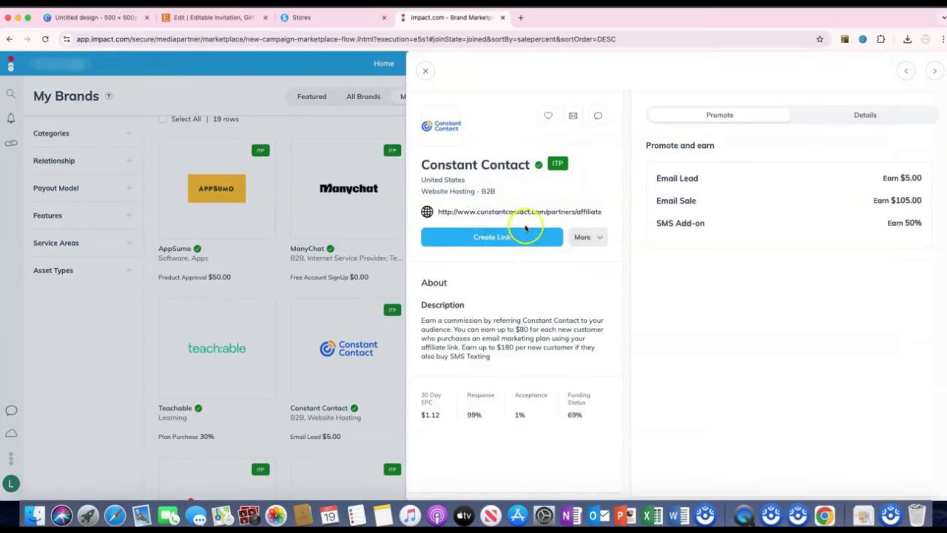
pyautogui.click(592, 237)
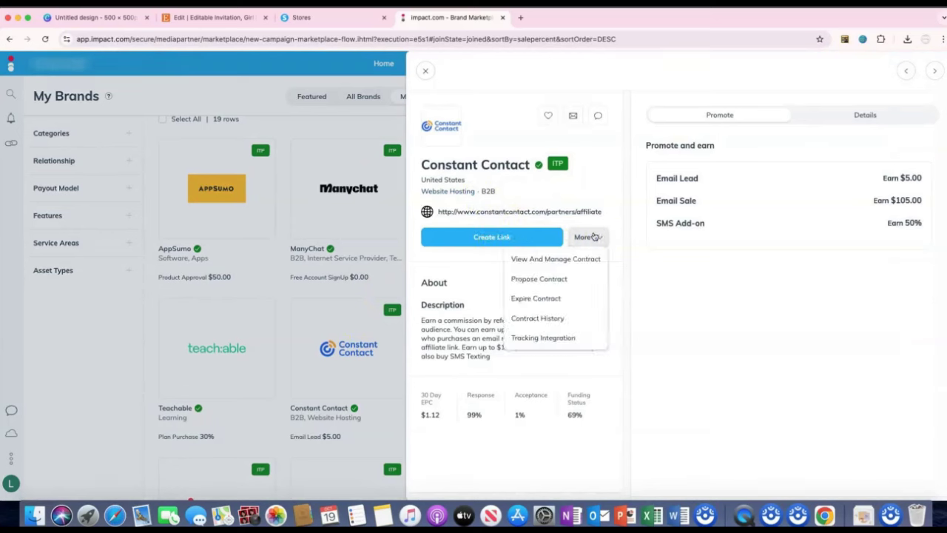
pyautogui.click(612, 214)
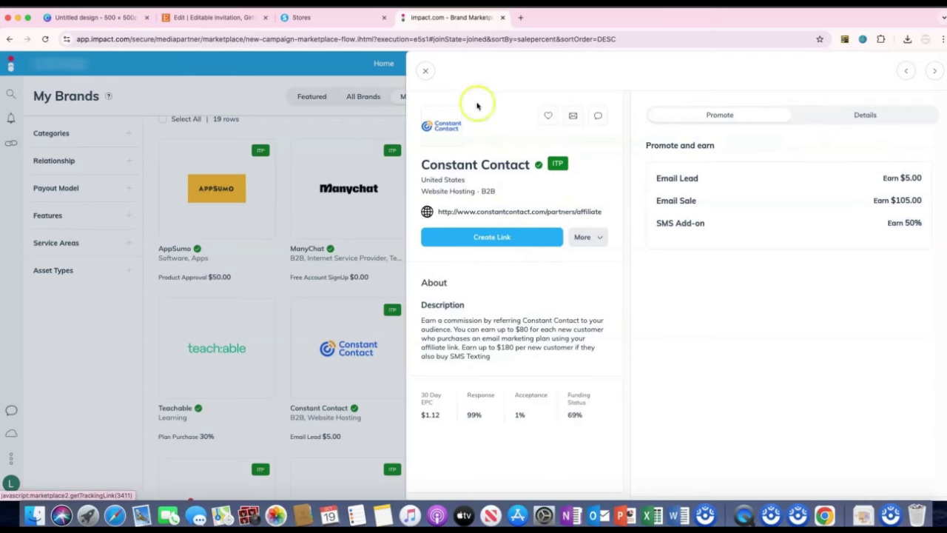
pyautogui.click(426, 70)
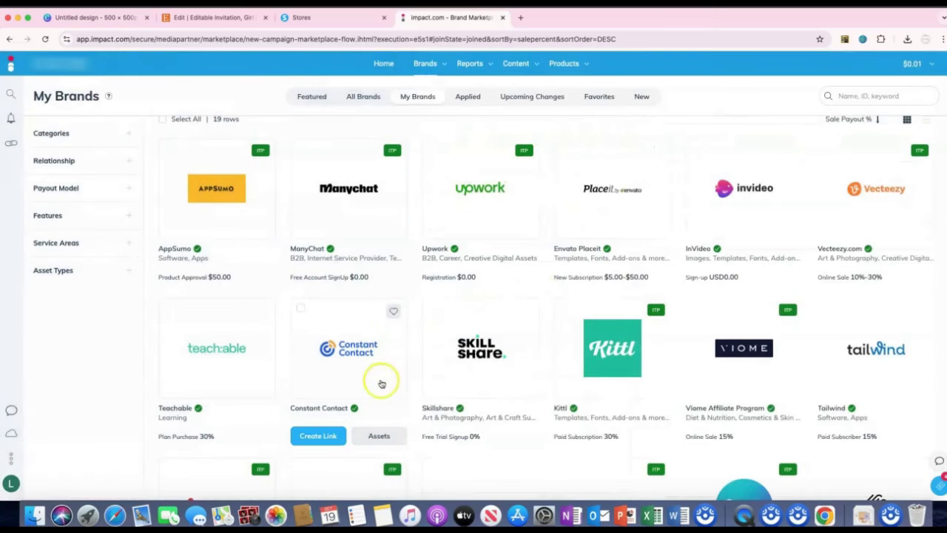
# - Open Constant Contact's assets, block site notifications, and open the SEO 300X250 banner
pyautogui.click(378, 436)
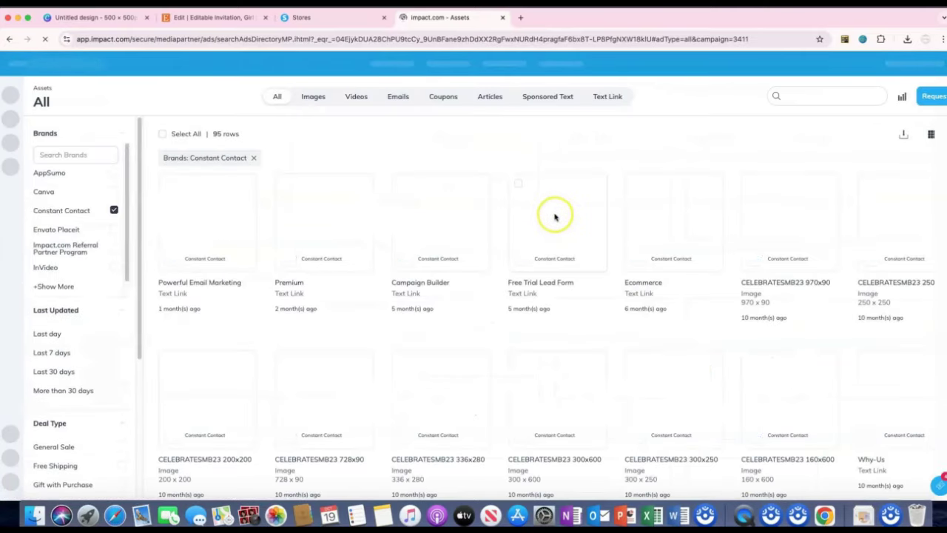
pyautogui.scroll(-3, 517, 300)
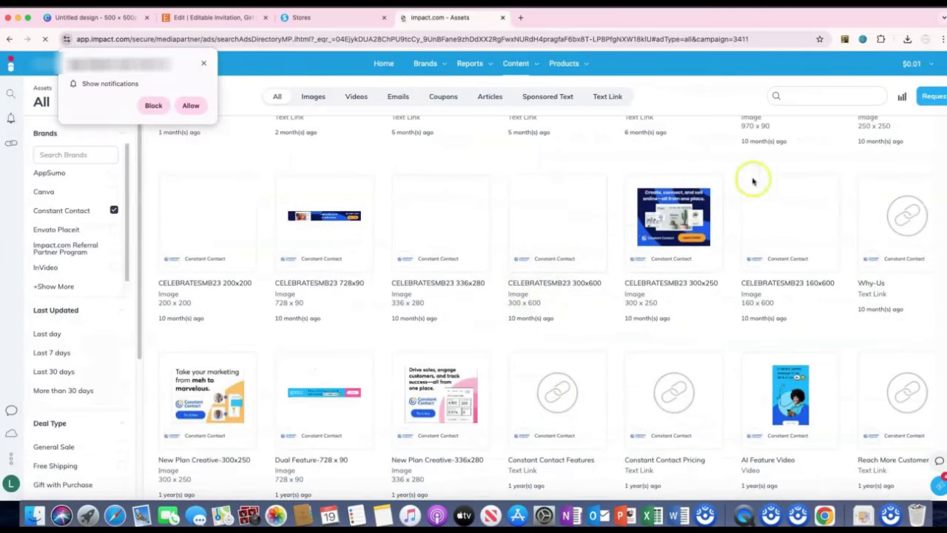
pyautogui.scroll(-3, 539, 270)
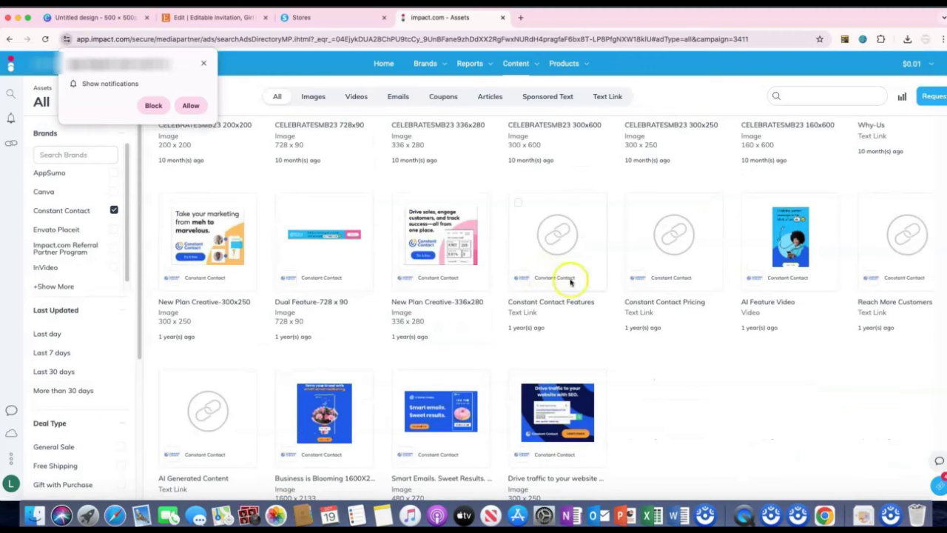
pyautogui.click(150, 105)
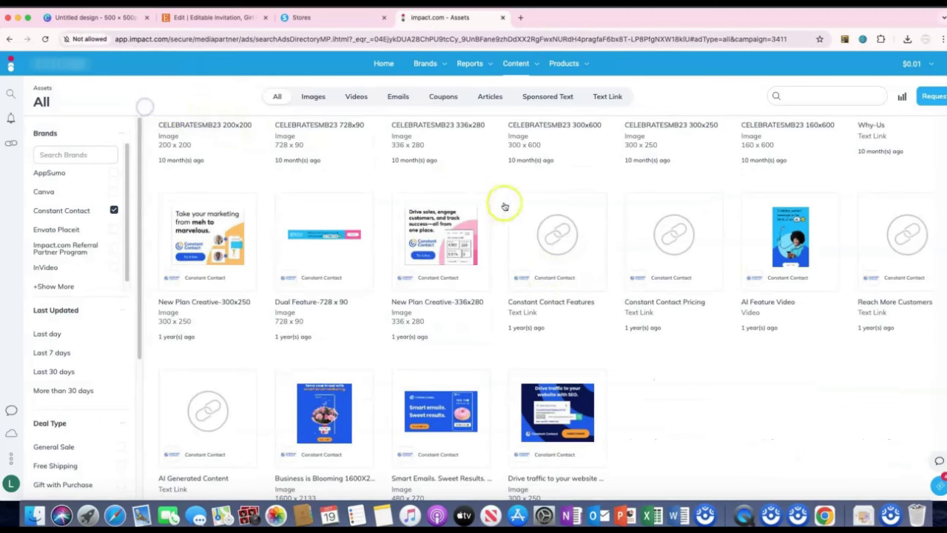
pyautogui.scroll(-1, 562, 296)
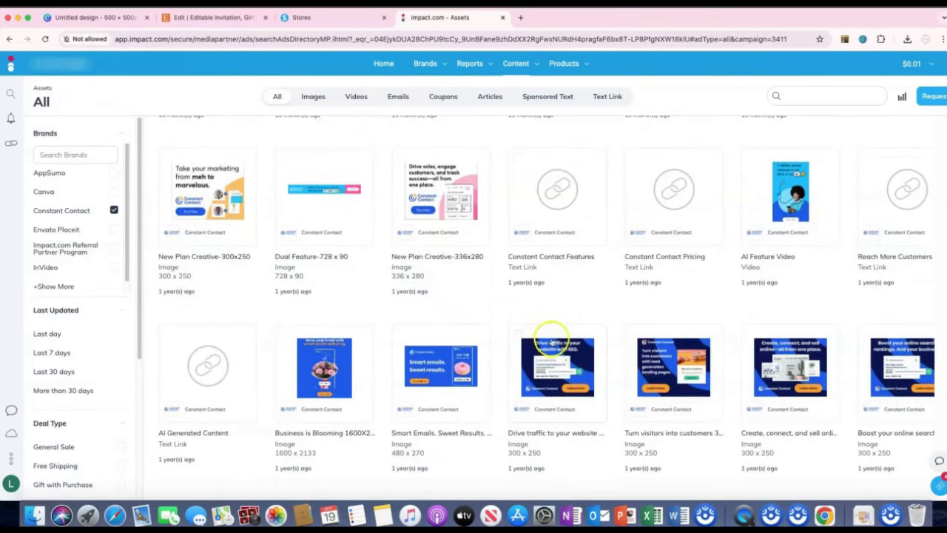
pyautogui.click(555, 347)
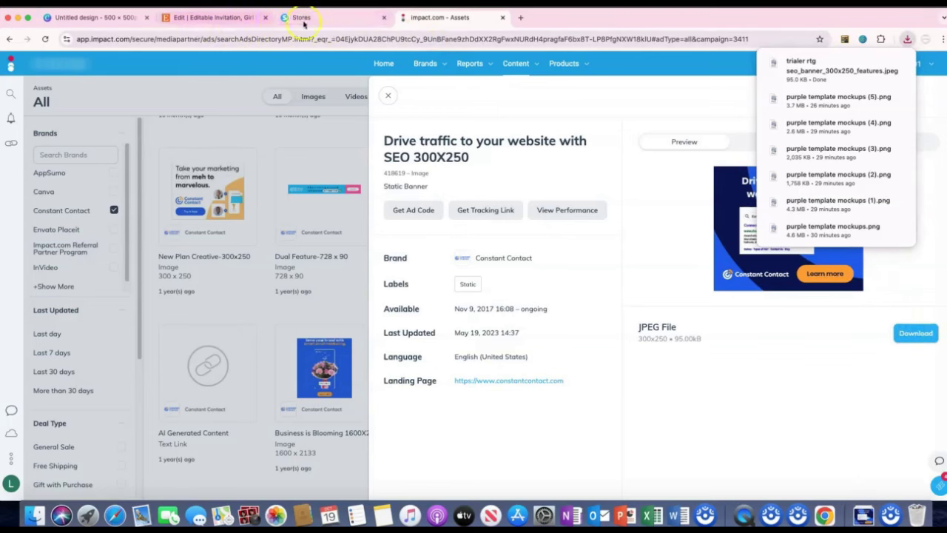
# - Add another external link product to the store and choose the downloaded SEO banner as its thumbnail
pyautogui.click(313, 23)
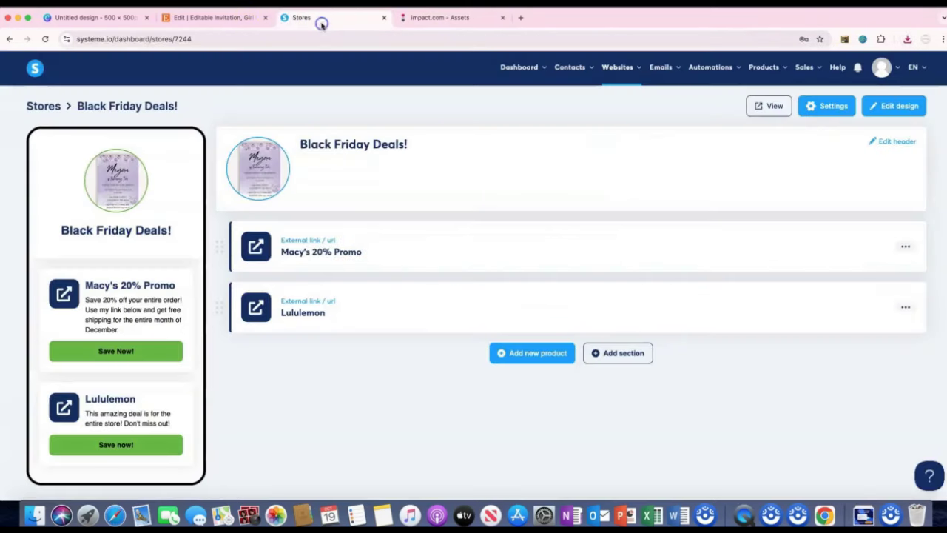
pyautogui.click(542, 355)
pyautogui.click(339, 235)
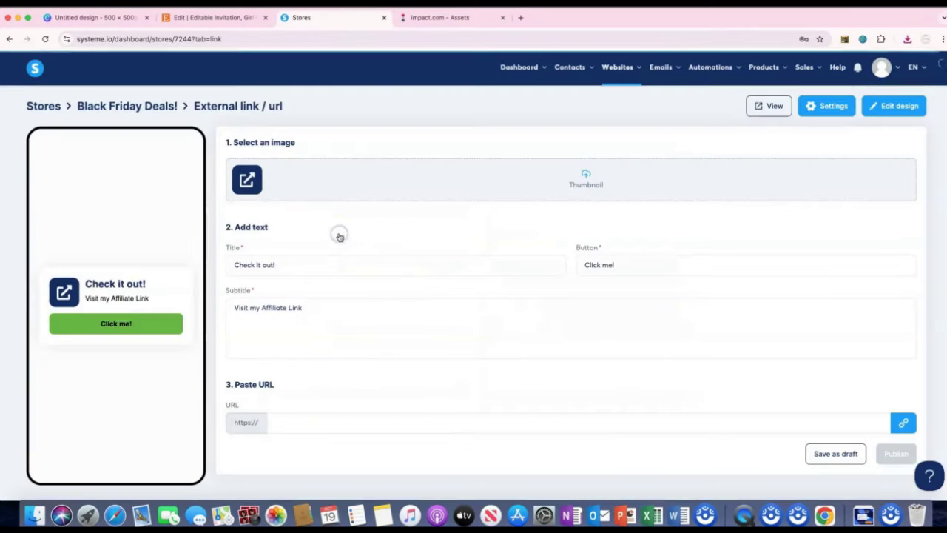
pyautogui.click(560, 174)
pyautogui.scroll(-5, 317, 148)
pyautogui.click(292, 237)
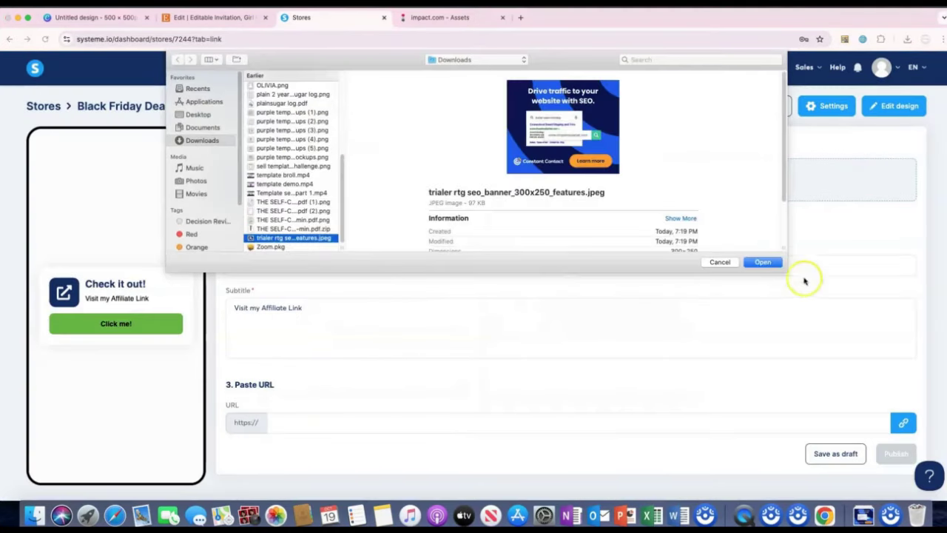
pyautogui.click(762, 262)
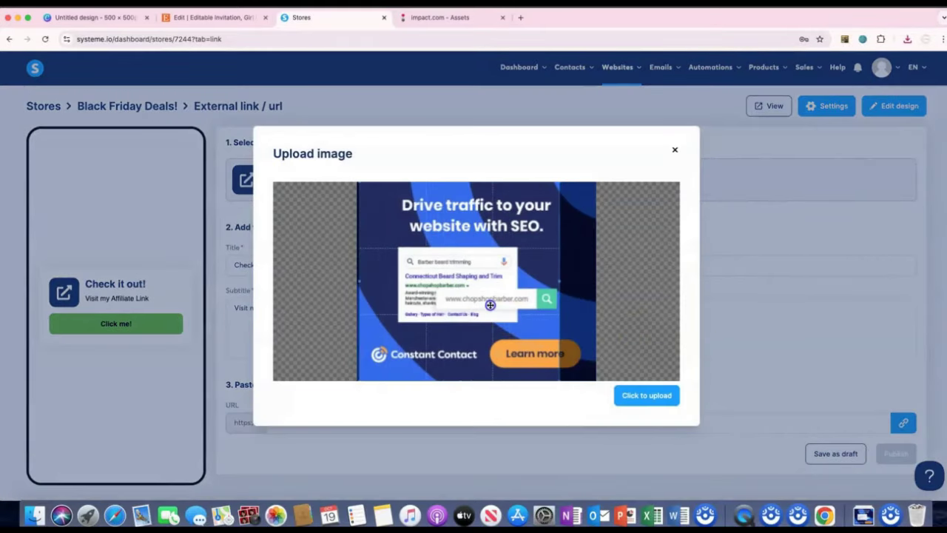
# - Crop the SEO banner tightly around the promo and upload it as the card thumbnail
pyautogui.moveTo(489, 304); pyautogui.dragTo(486, 311)
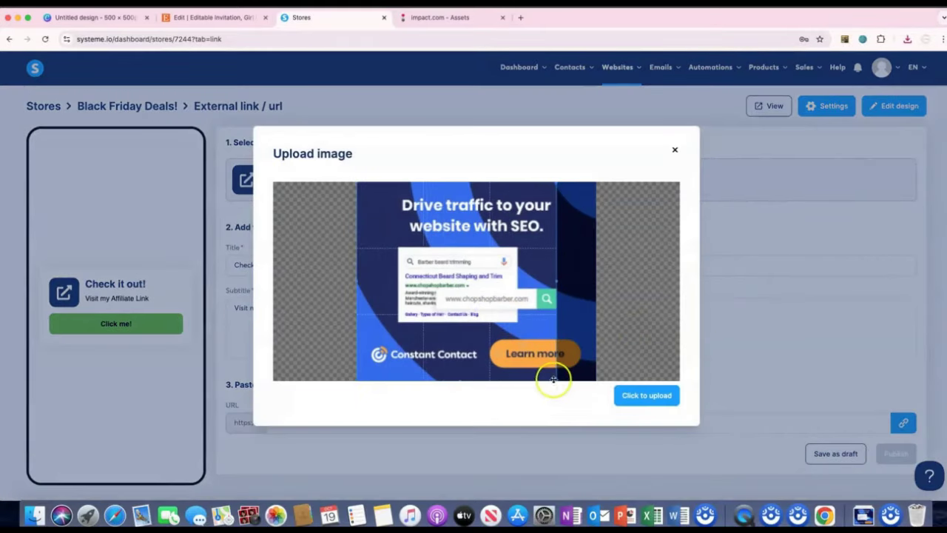
pyautogui.moveTo(557, 384)
pyautogui.mouseDown()
pyautogui.moveTo(530, 349)
pyautogui.moveTo(583, 385)
pyautogui.mouseUp()
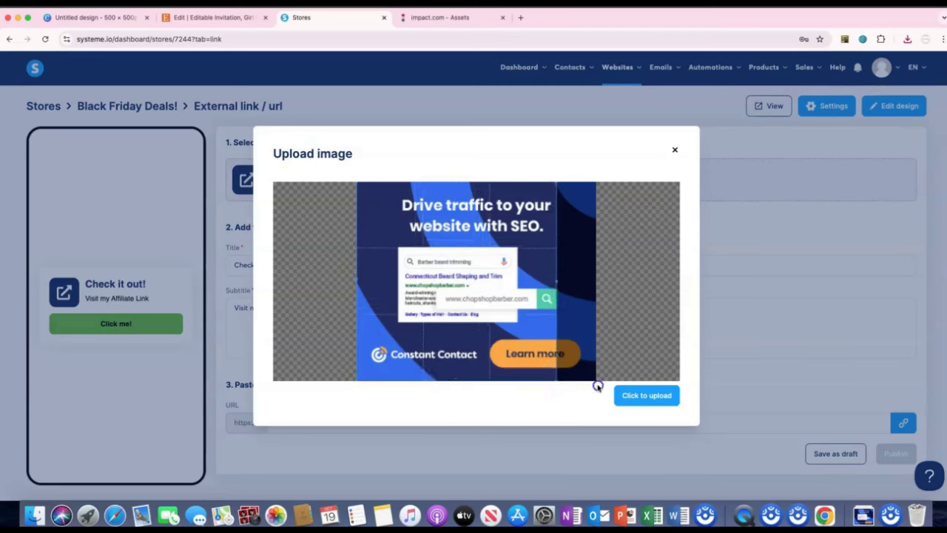
pyautogui.moveTo(511, 353); pyautogui.dragTo(522, 354)
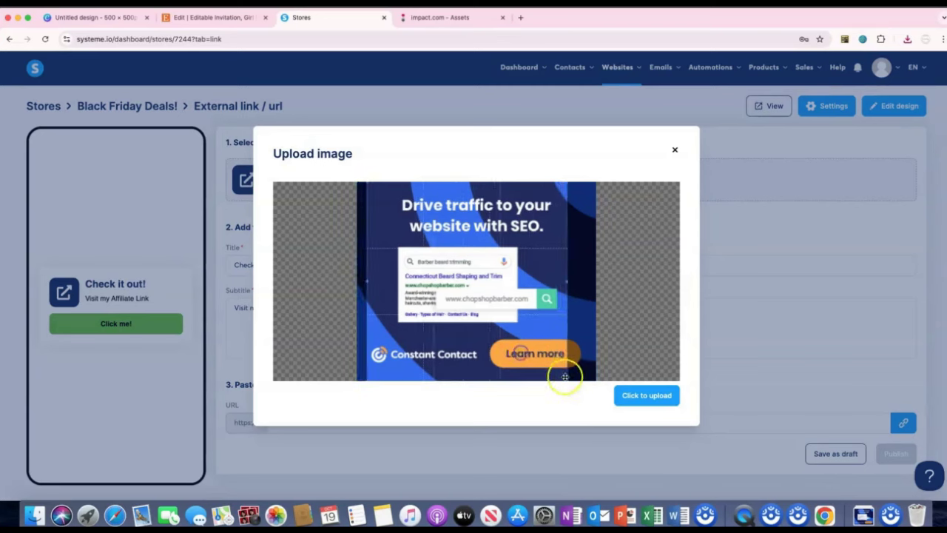
pyautogui.moveTo(565, 381)
pyautogui.mouseDown()
pyautogui.moveTo(529, 331)
pyautogui.moveTo(538, 318)
pyautogui.mouseUp()
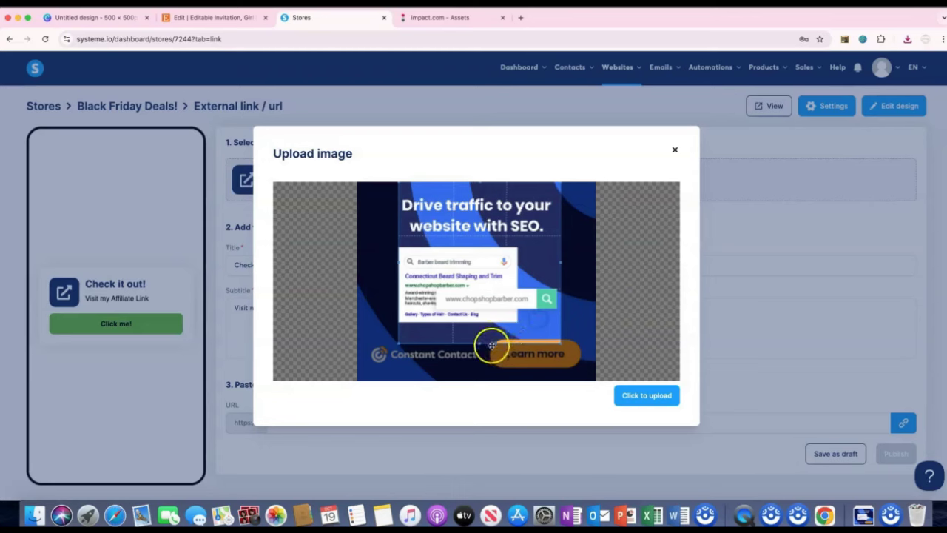
pyautogui.moveTo(561, 345); pyautogui.dragTo(555, 337)
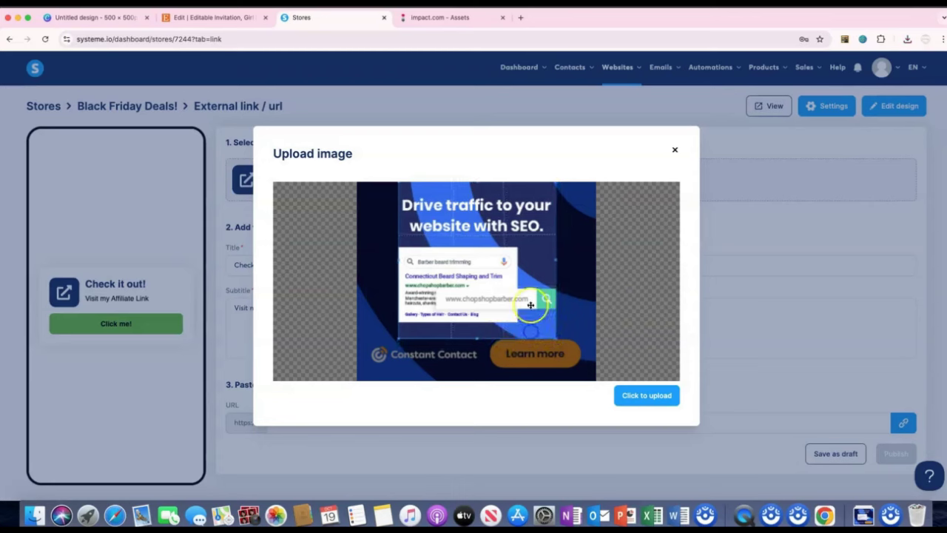
pyautogui.click(638, 397)
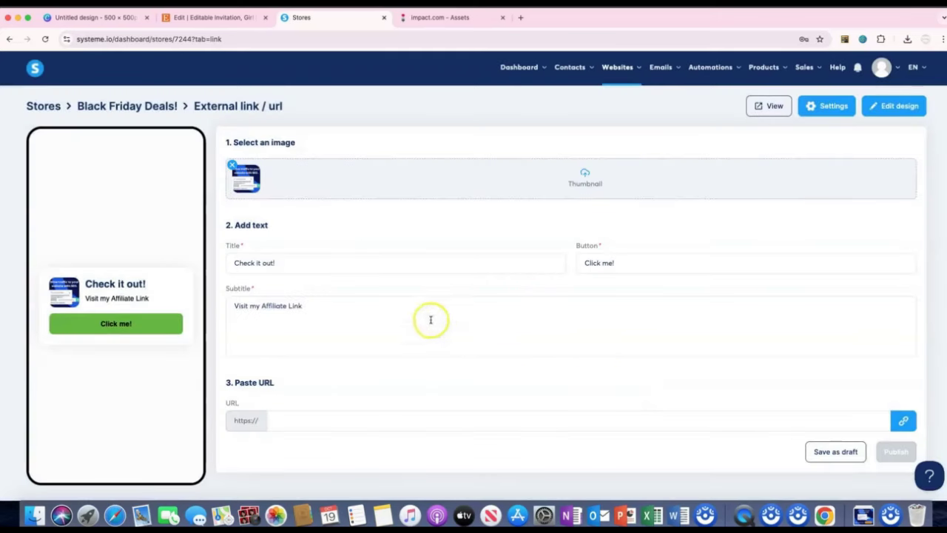
# - Set the card's title to Constant Contact and subtitle to 'Grow your email list for less!'
pyautogui.click(310, 267)
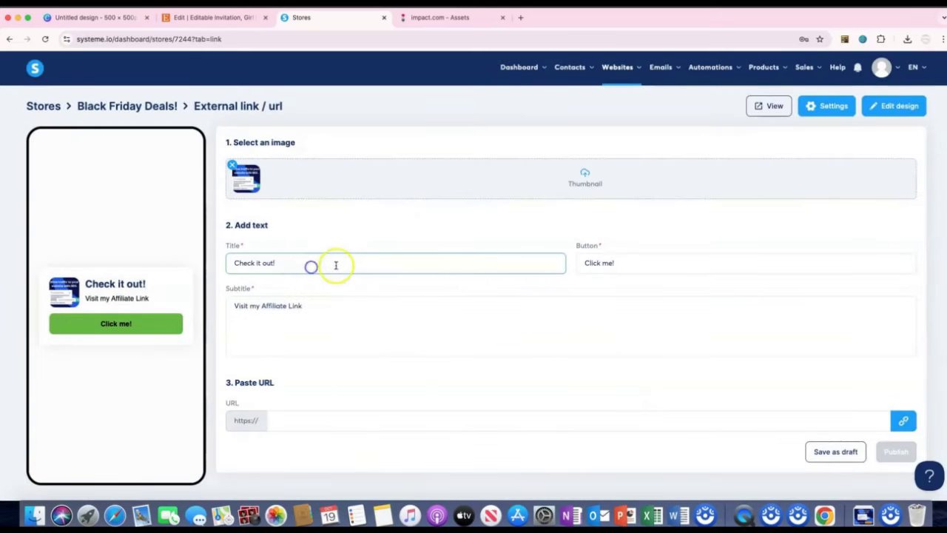
pyautogui.moveTo(318, 307); pyautogui.dragTo(224, 308)
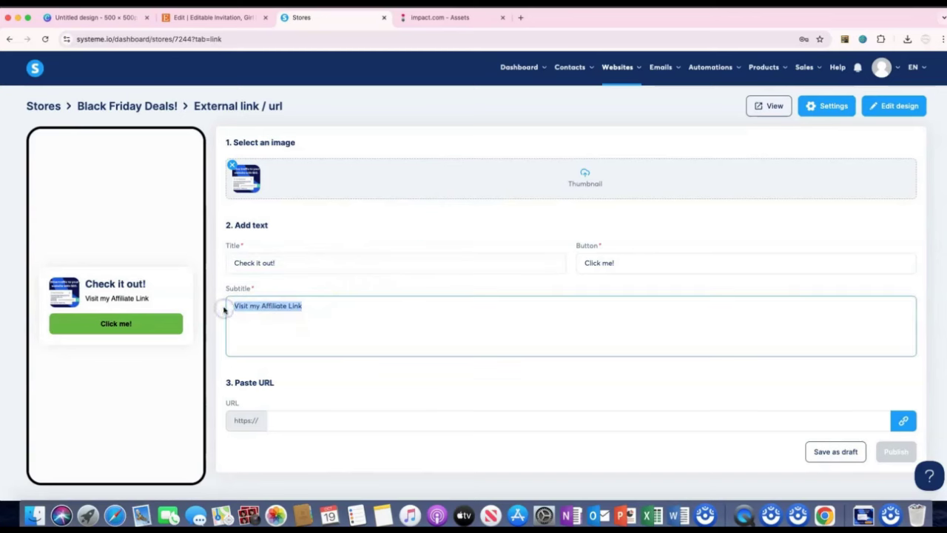
pyautogui.write('Grow your email list for less!')
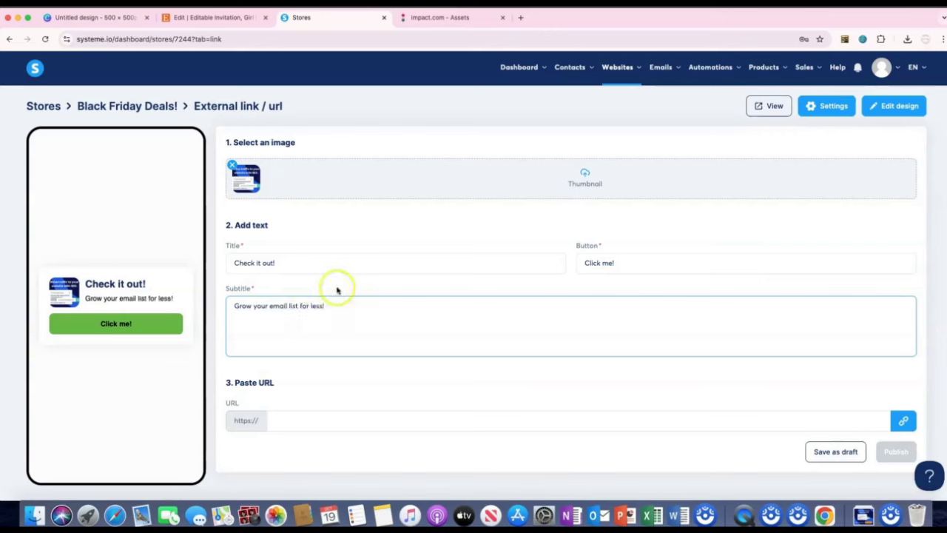
pyautogui.moveTo(292, 263); pyautogui.dragTo(229, 263)
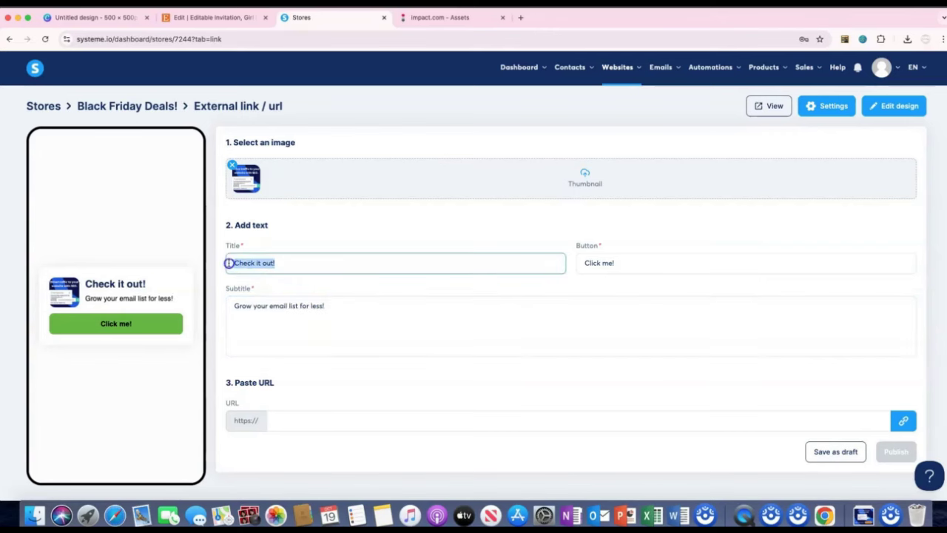
pyautogui.write('Constant Contact')
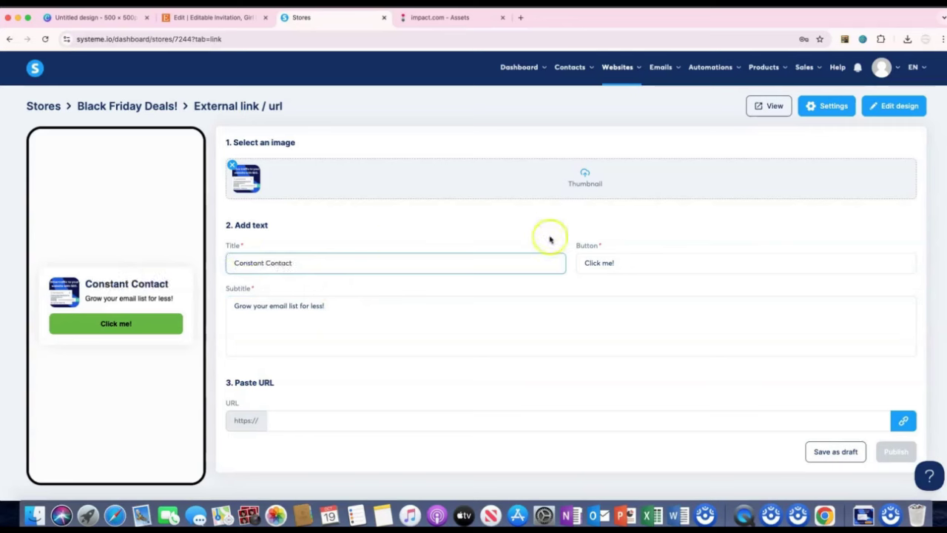
# - Set the button label to 'Save money now!', enter the affiliate URL, and publish the card
pyautogui.moveTo(614, 263); pyautogui.dragTo(571, 264)
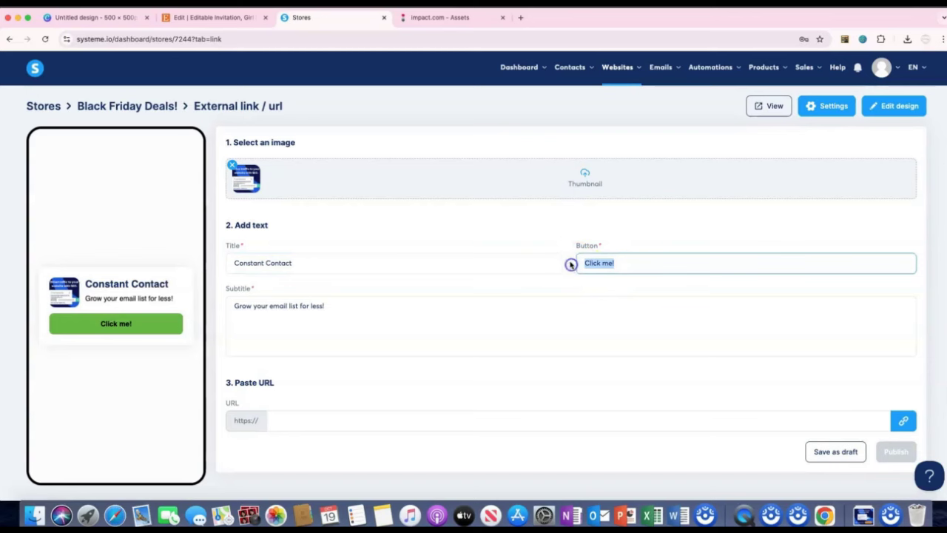
pyautogui.write('So')
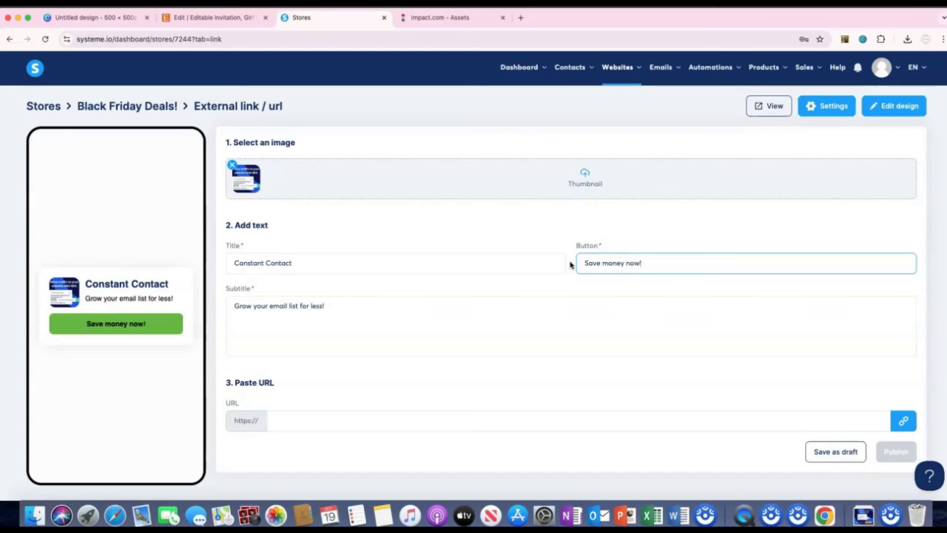
pyautogui.click(539, 419)
pyautogui.write('www.google.com')
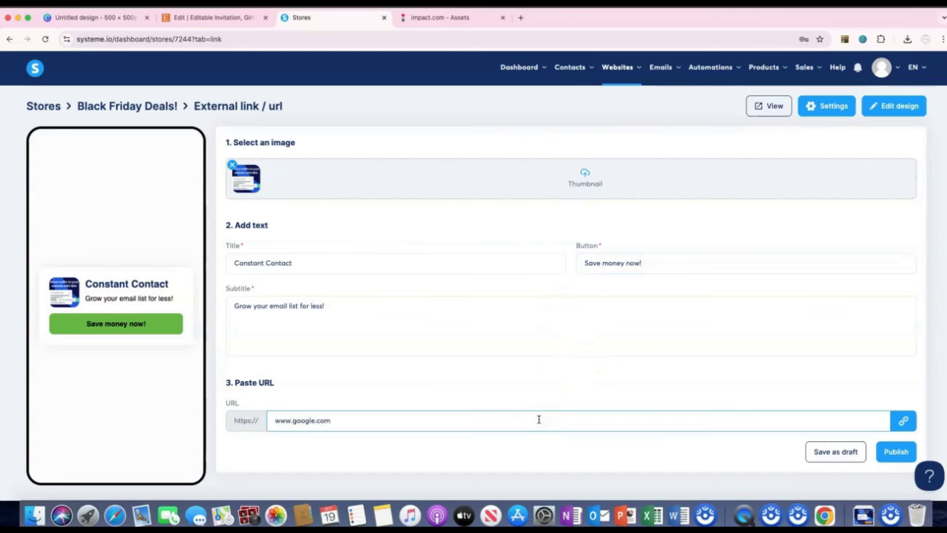
pyautogui.click(891, 451)
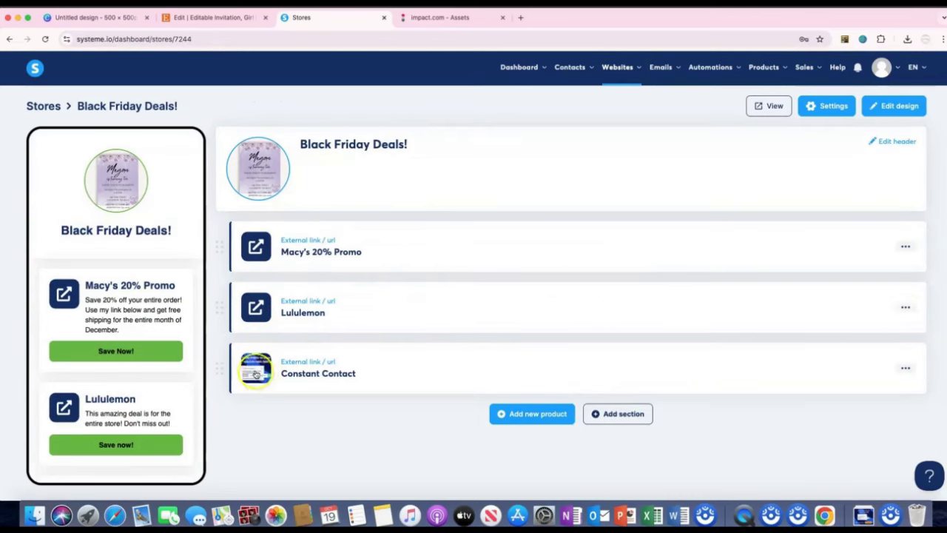
# - In Canva, search Brandfetch for 'constant contact' and insert its logo on page 3
pyautogui.click(122, 18)
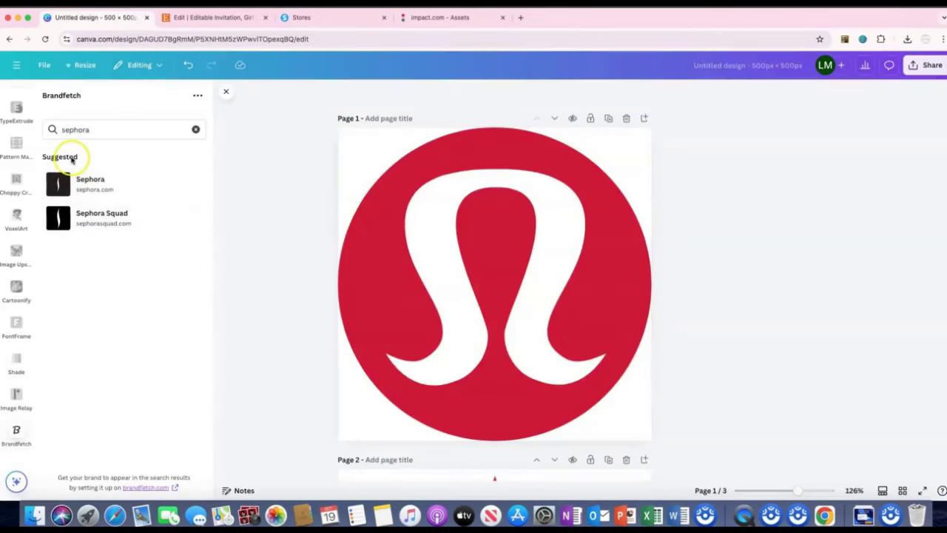
pyautogui.doubleClick(106, 131)
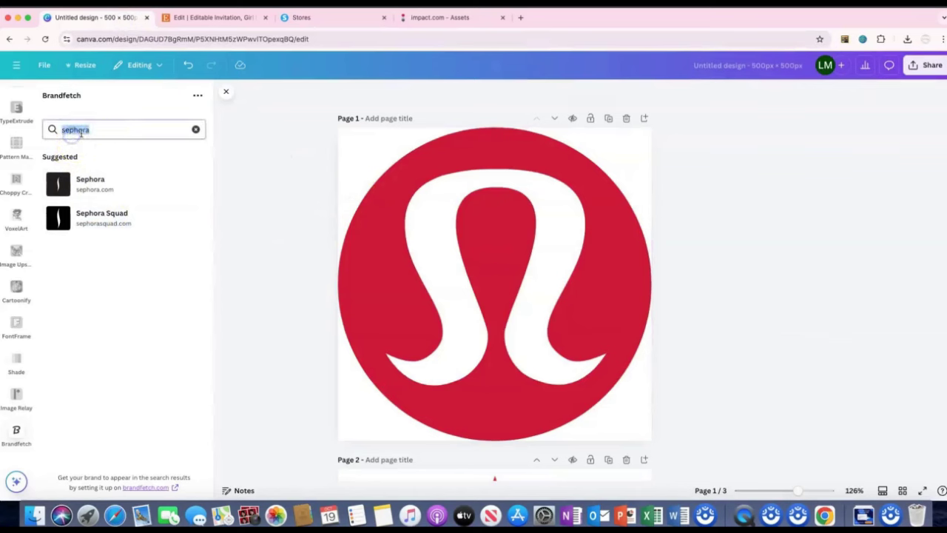
pyautogui.write('constant contact')
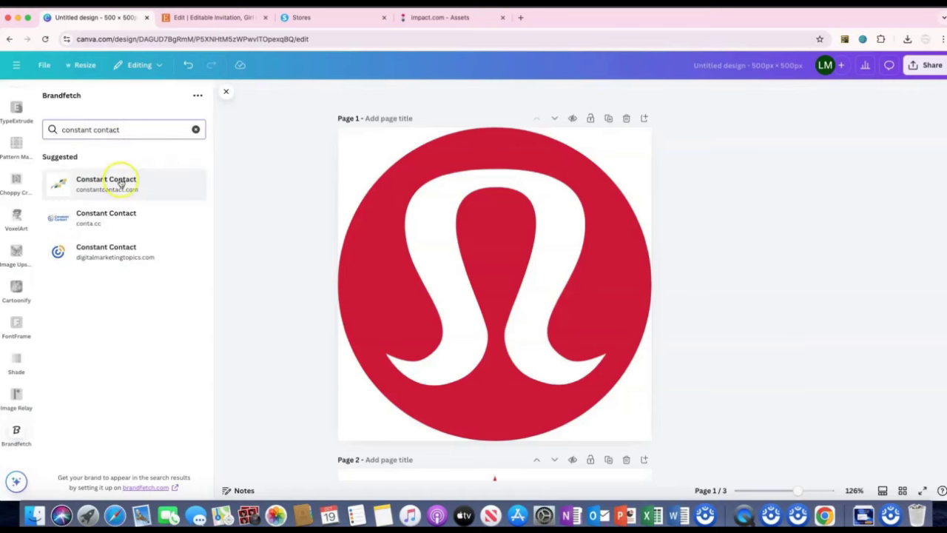
pyautogui.scroll(-3, 488, 266)
pyautogui.scroll(-5, 592, 265)
pyautogui.scroll(-2, 638, 258)
pyautogui.click(206, 255)
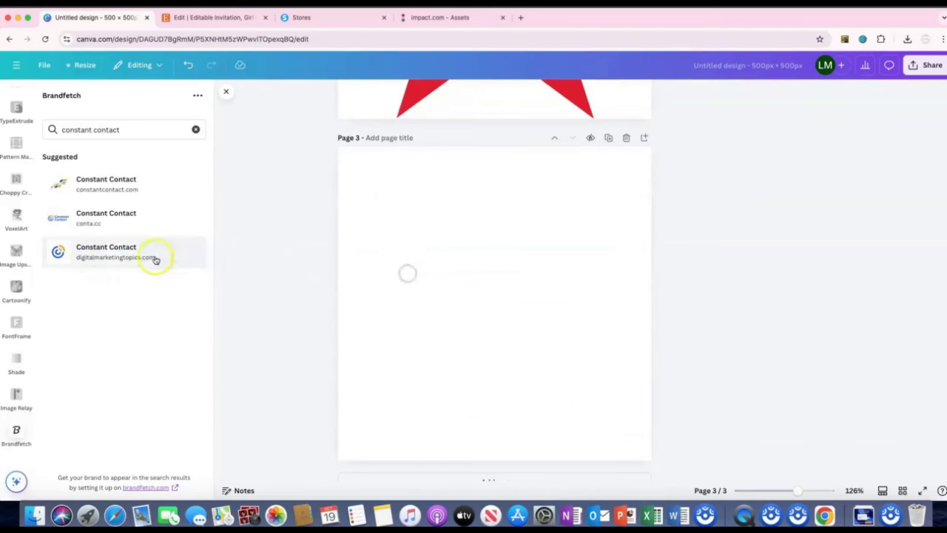
pyautogui.click(59, 255)
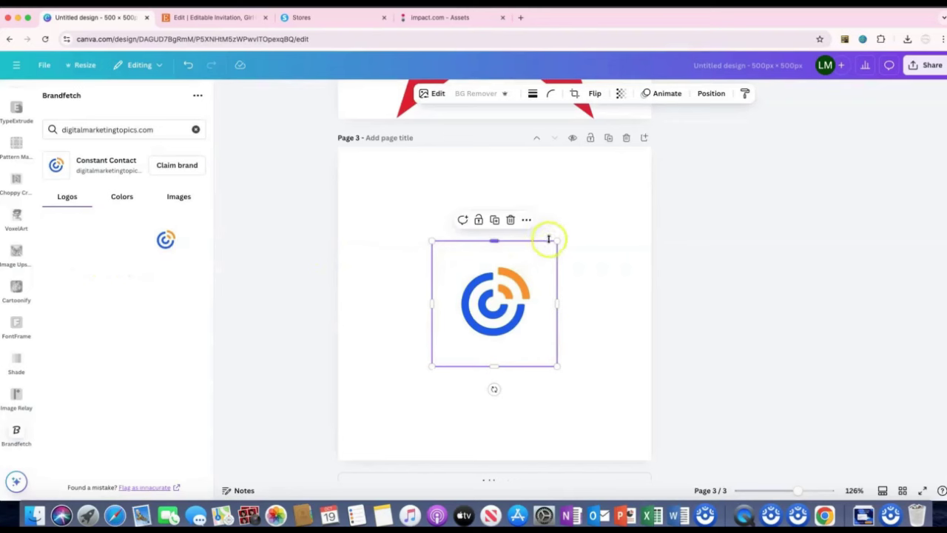
# - Enlarge the Constant Contact logo until it fills page 3
pyautogui.moveTo(555, 242); pyautogui.dragTo(674, 173)
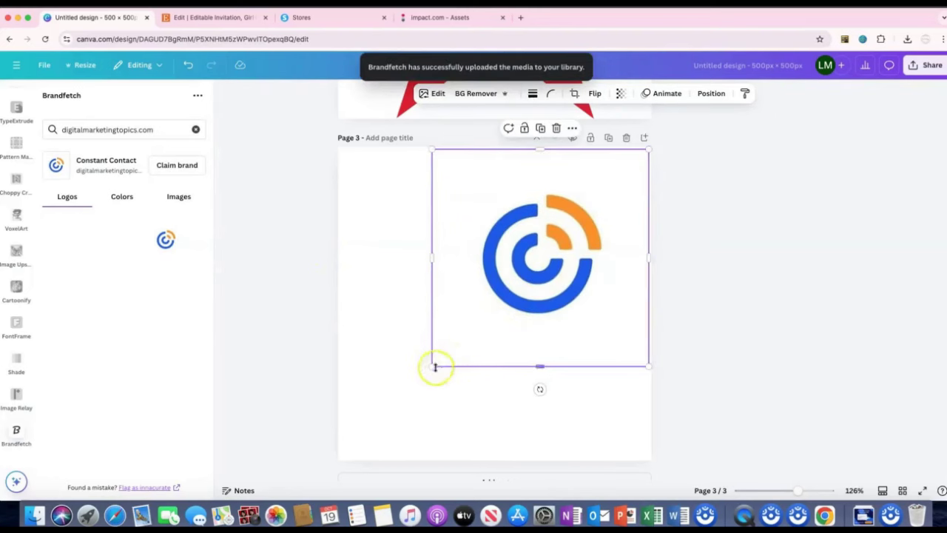
pyautogui.moveTo(432, 365); pyautogui.dragTo(332, 449)
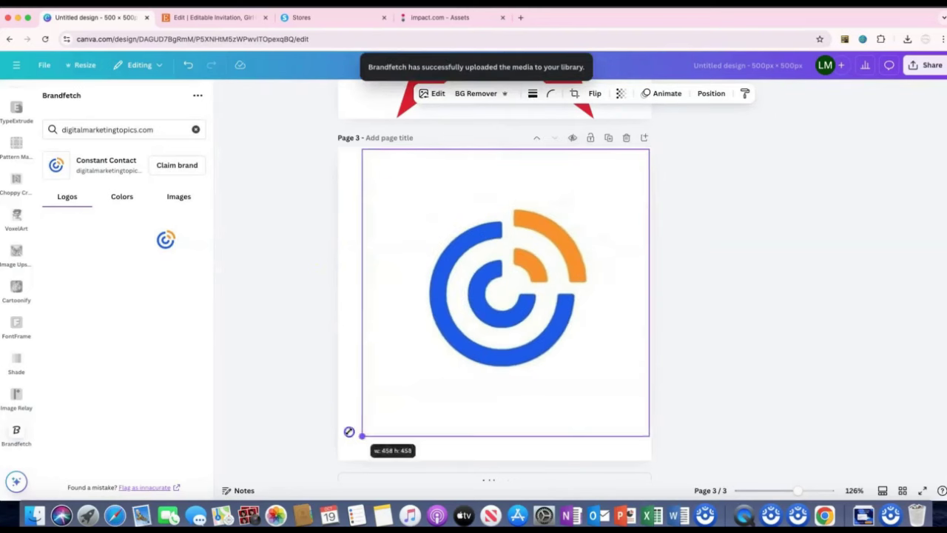
pyautogui.click(689, 364)
pyautogui.scroll(5, 689, 365)
pyautogui.scroll(1, 690, 364)
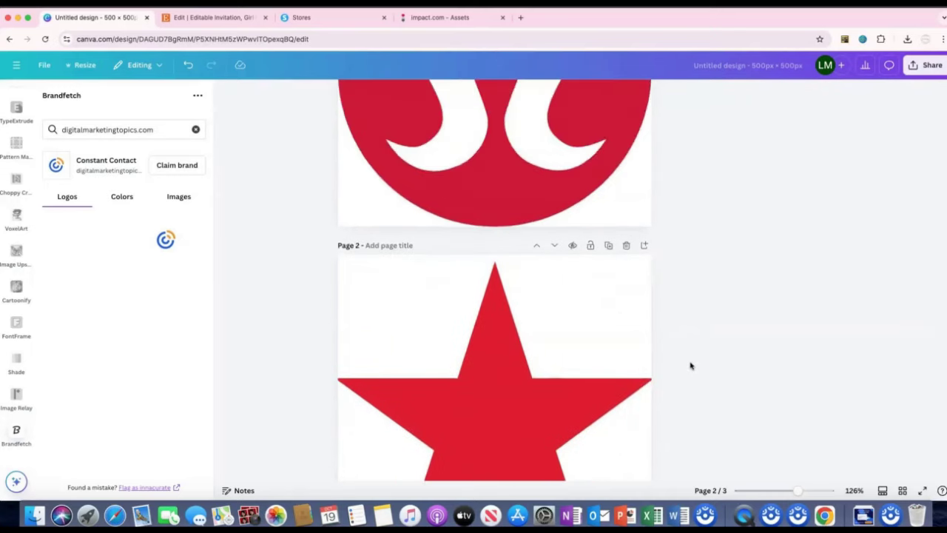
pyautogui.scroll(3, 689, 365)
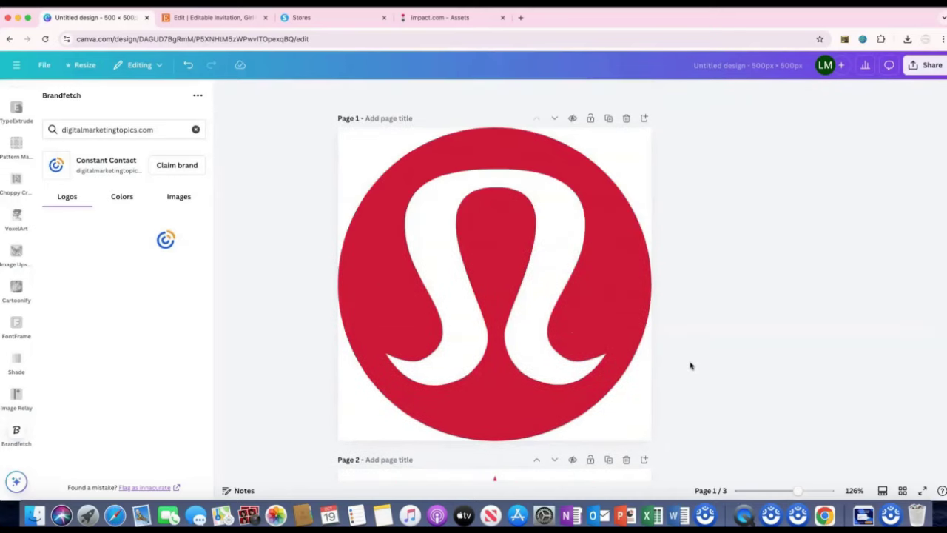
# - Download only page 1 of the Canva design as a PNG
pyautogui.click(910, 66)
pyautogui.click(773, 265)
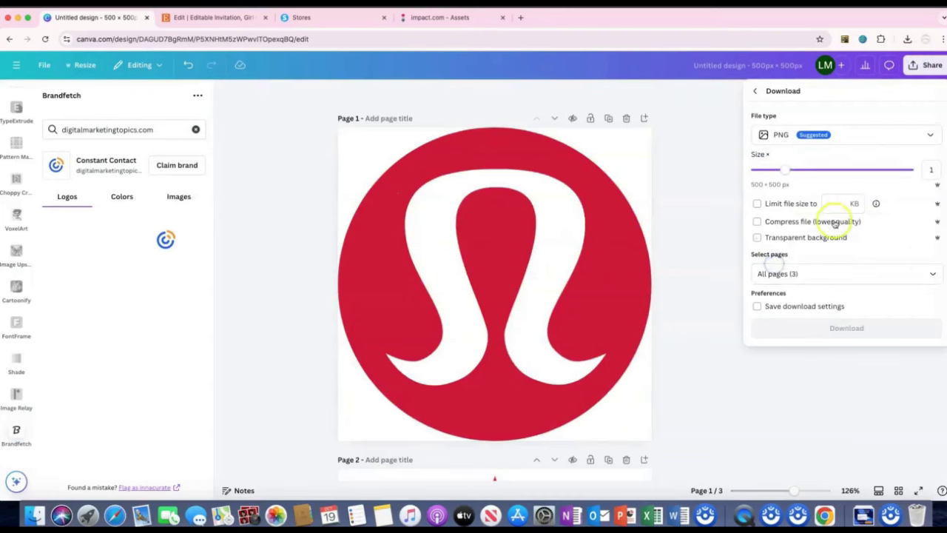
pyautogui.click(926, 273)
pyautogui.click(926, 303)
pyautogui.click(926, 350)
pyautogui.click(882, 429)
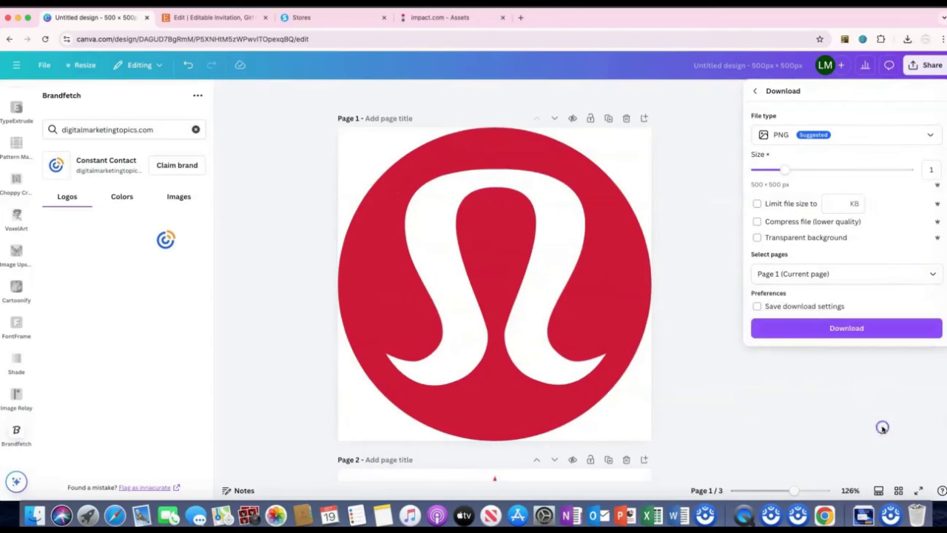
pyautogui.click(815, 328)
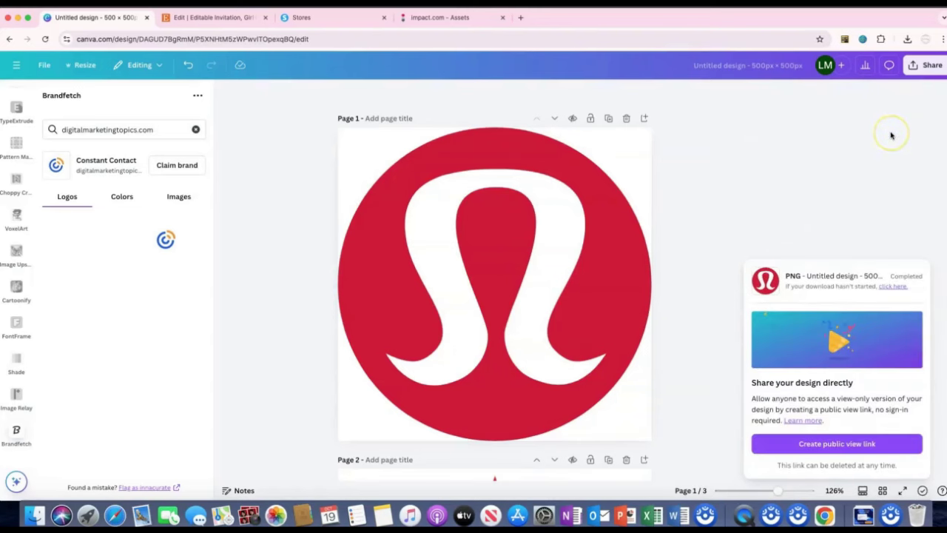
pyautogui.click(728, 127)
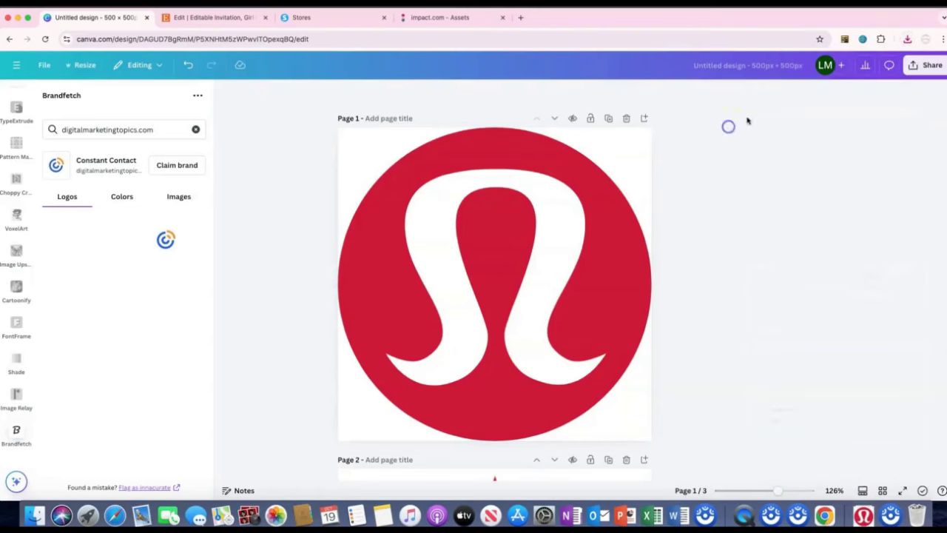
# - Download only page 2, the red star design, as a PNG
pyautogui.click(913, 67)
pyautogui.click(776, 267)
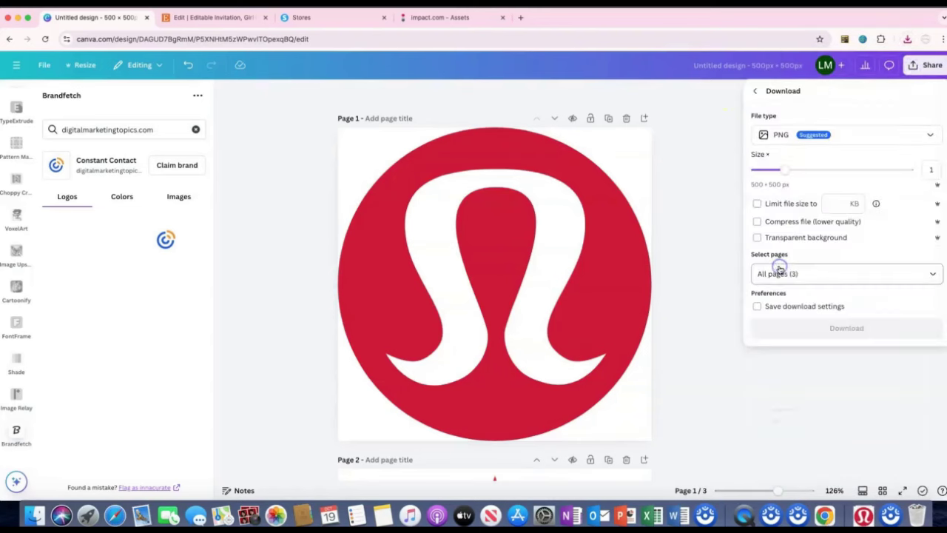
pyautogui.click(917, 274)
pyautogui.click(925, 301)
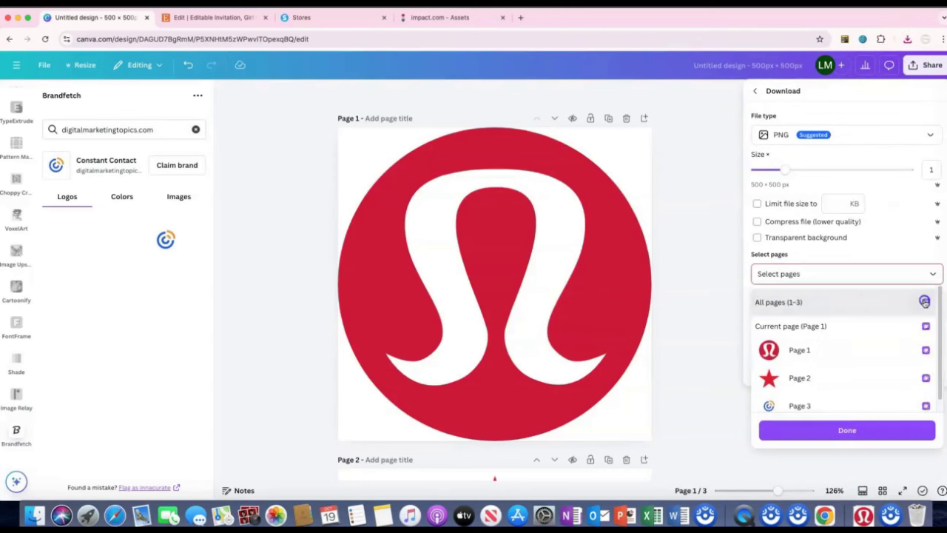
pyautogui.click(925, 378)
pyautogui.click(887, 429)
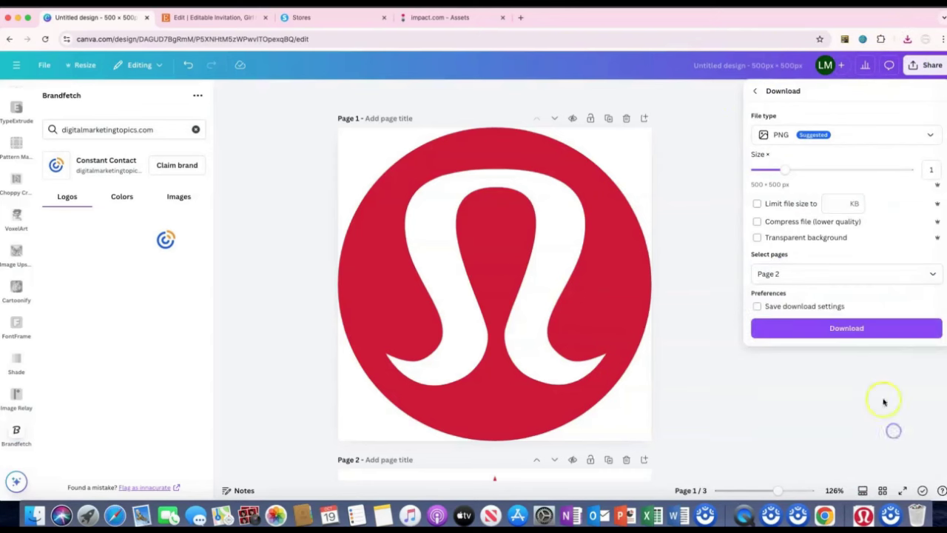
pyautogui.click(845, 328)
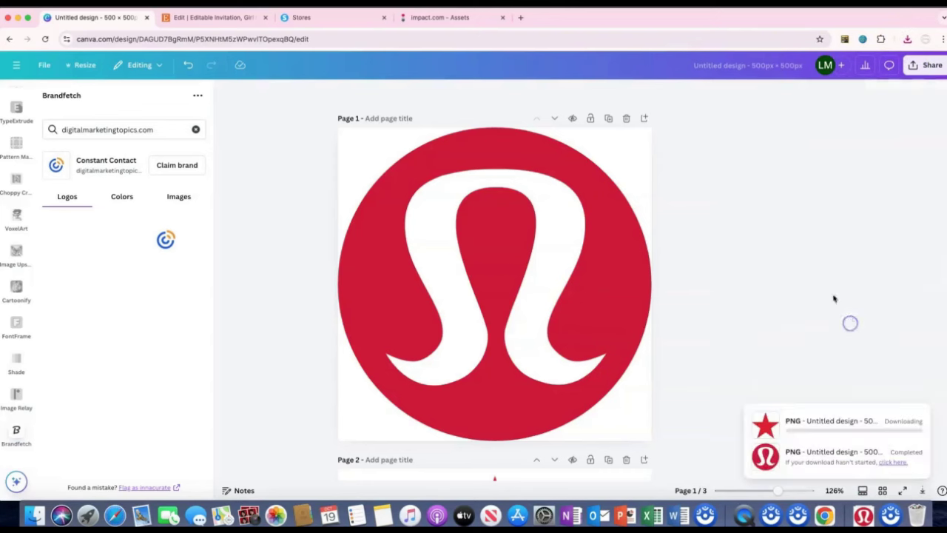
pyautogui.click(356, 18)
# - Upload the red star PNG as the Macy's 20% Promo card thumbnail and publish the card
pyautogui.click(382, 248)
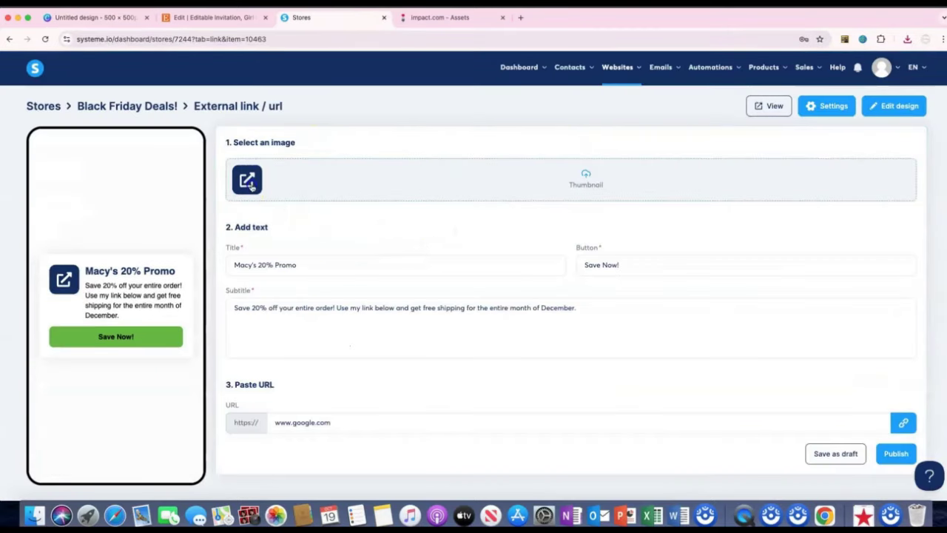
pyautogui.click(252, 186)
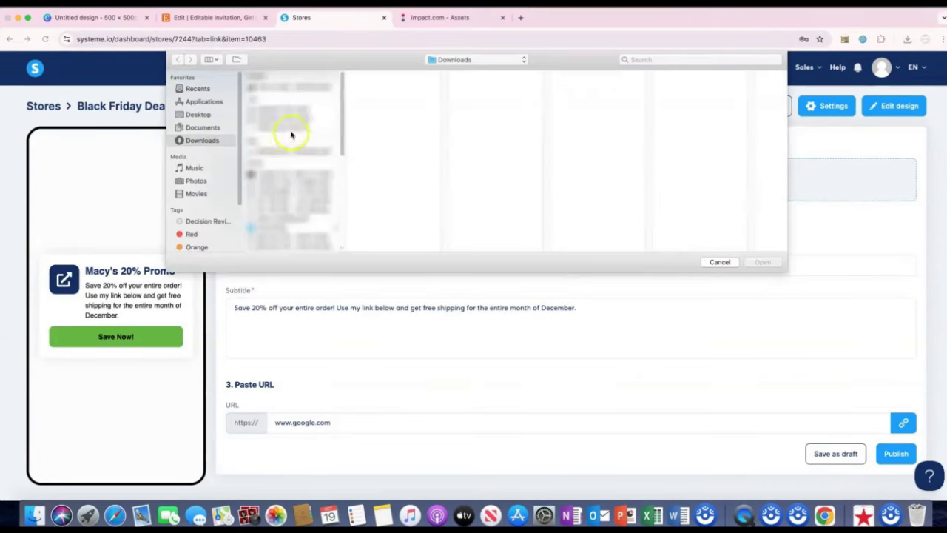
pyautogui.scroll(-3, 285, 169)
pyautogui.scroll(-3, 288, 167)
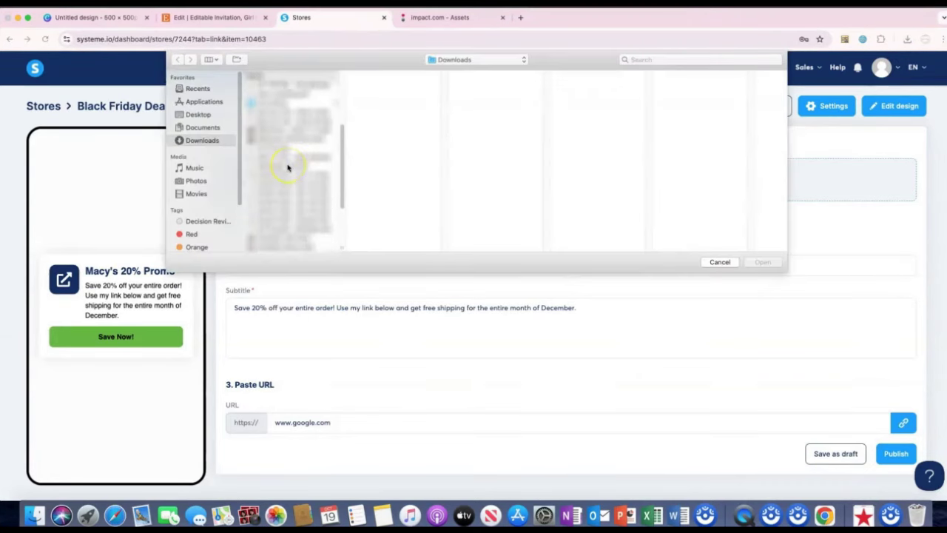
pyautogui.scroll(-3, 292, 166)
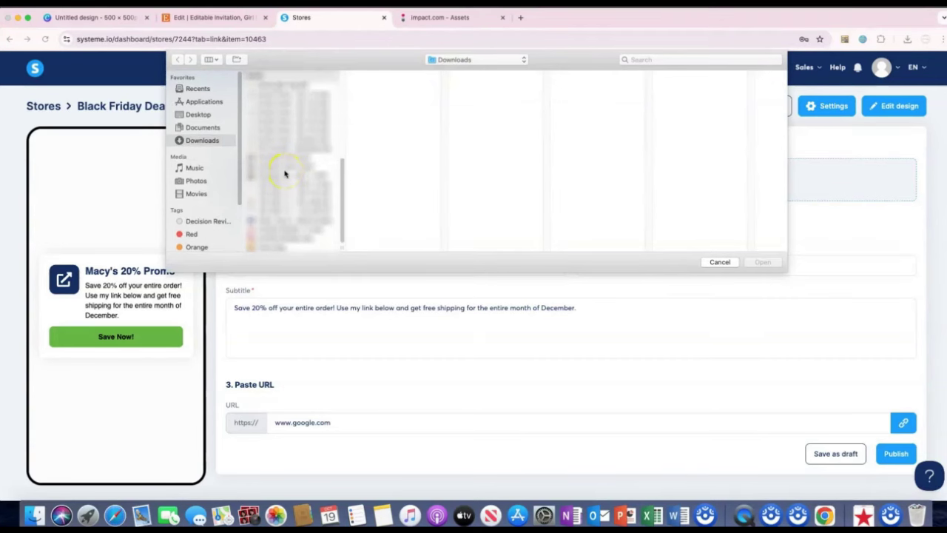
pyautogui.click(274, 224)
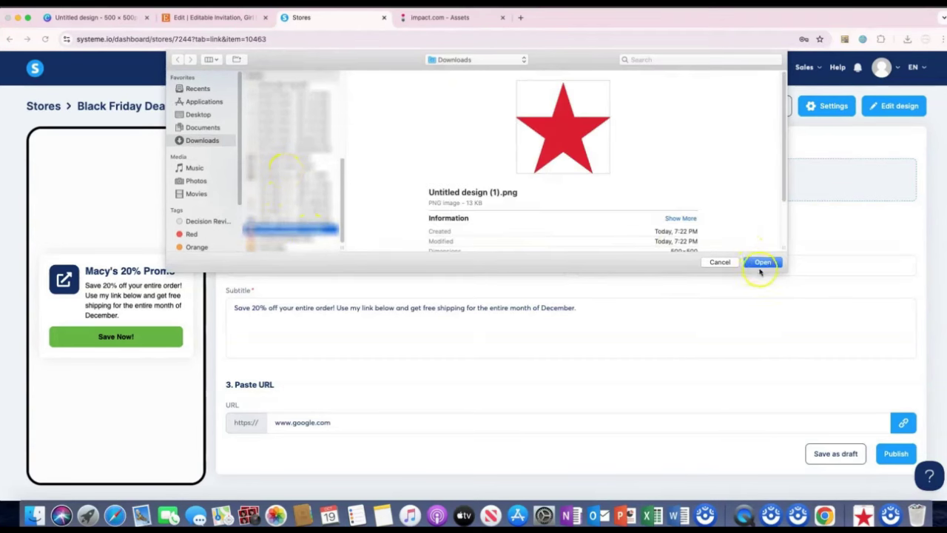
pyautogui.click(763, 262)
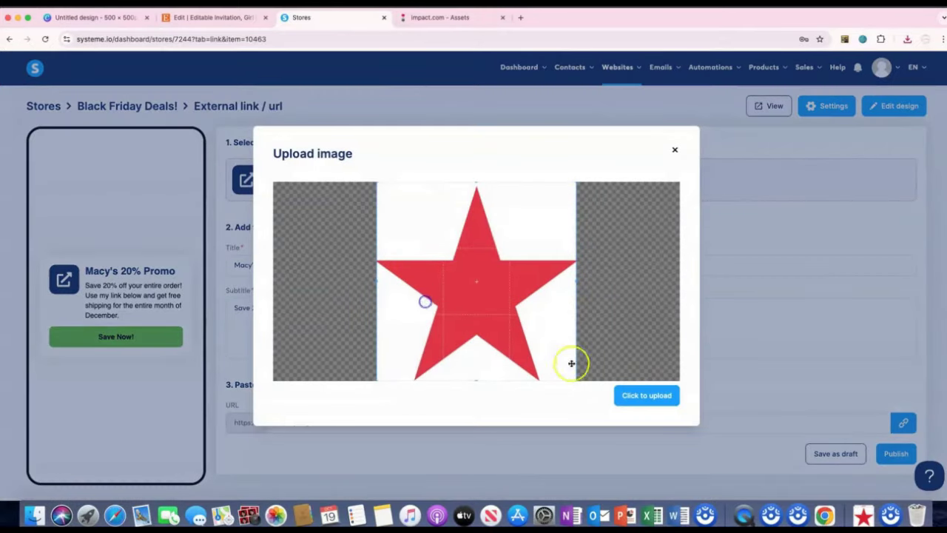
pyautogui.click(645, 395)
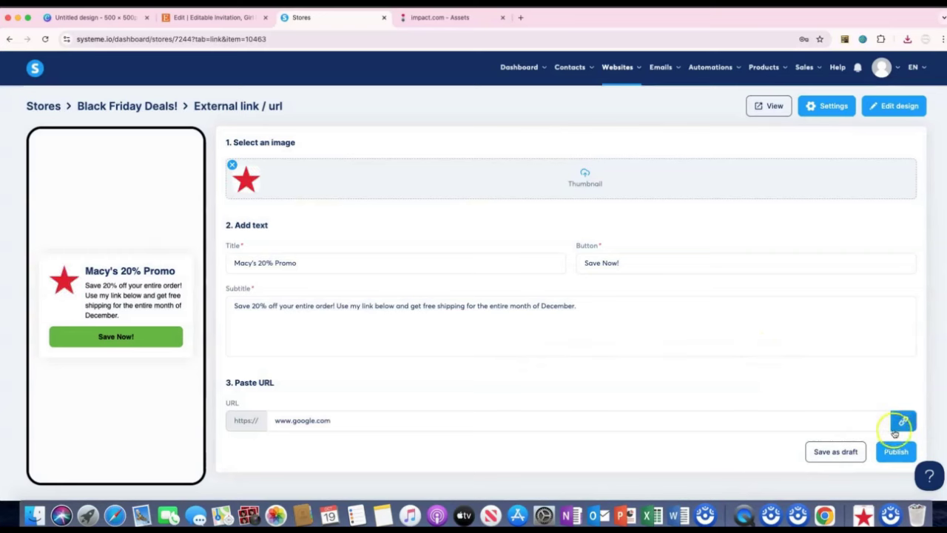
pyautogui.click(896, 450)
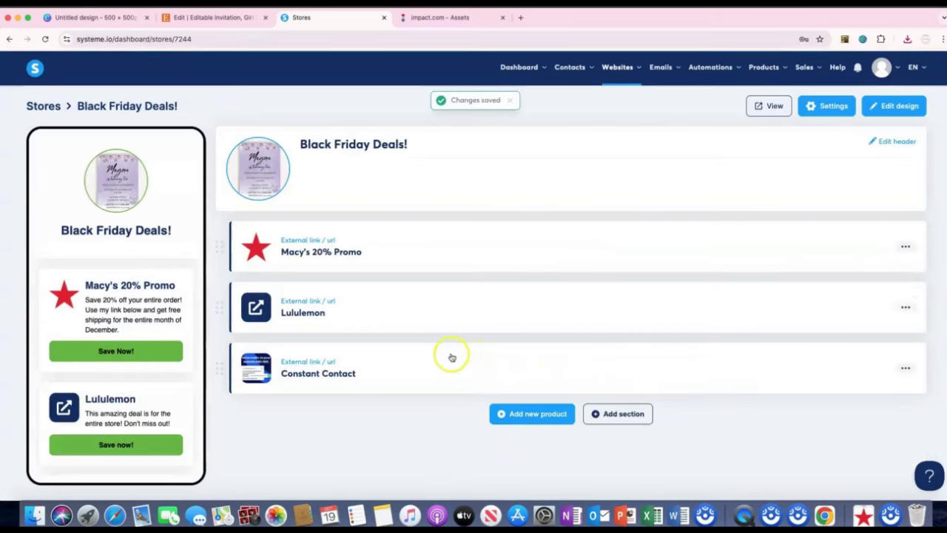
# - Upload 'Untitled design.png' (red Lululemon logo) as the Lululemon card thumbnail and publish the store
pyautogui.click(357, 311)
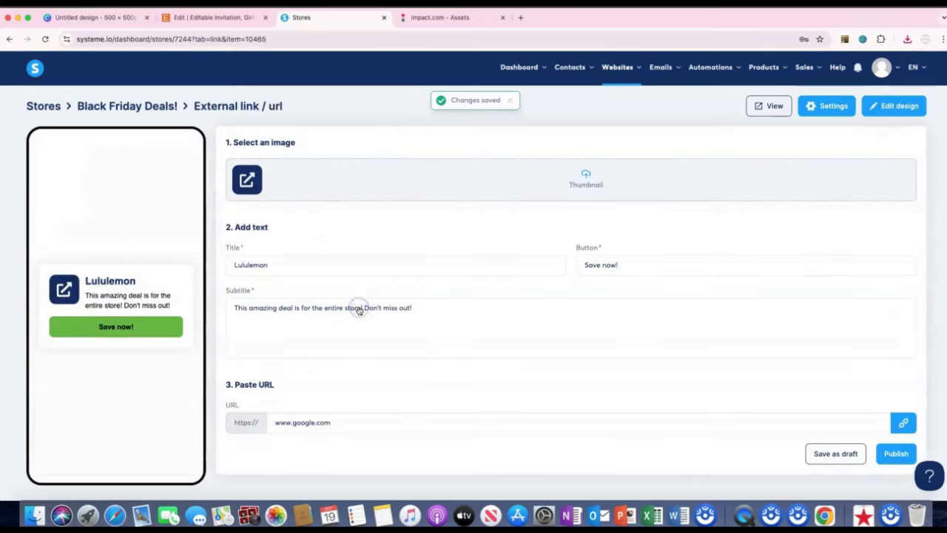
pyautogui.click(325, 196)
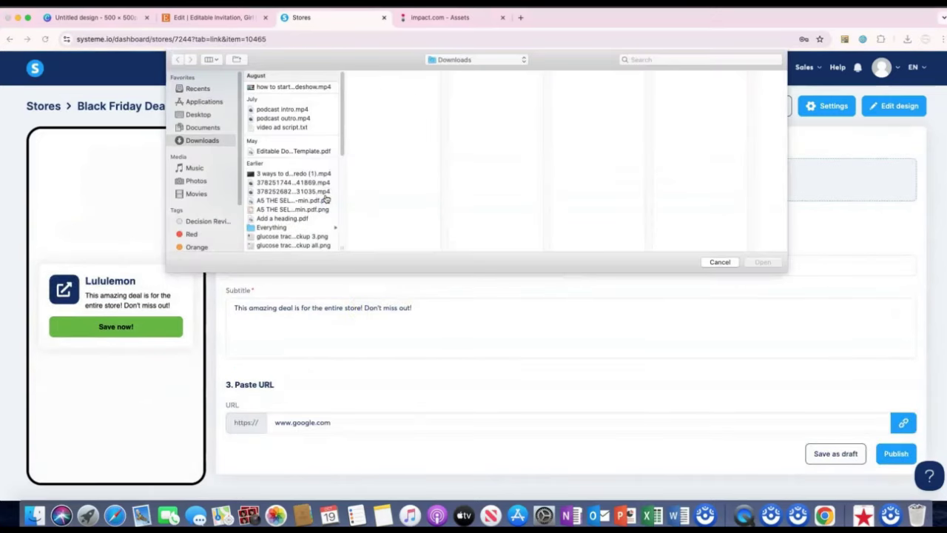
pyautogui.scroll(-5, 291, 196)
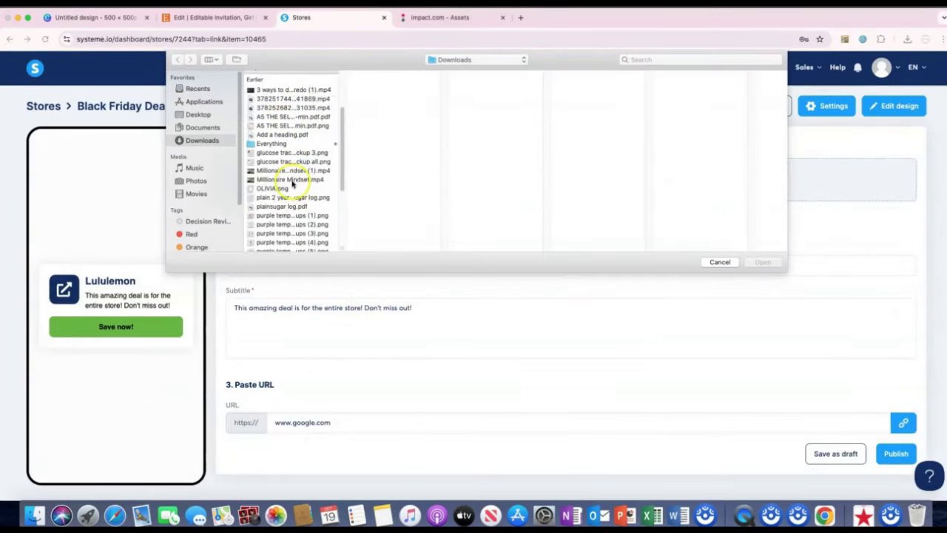
pyautogui.scroll(-5, 293, 184)
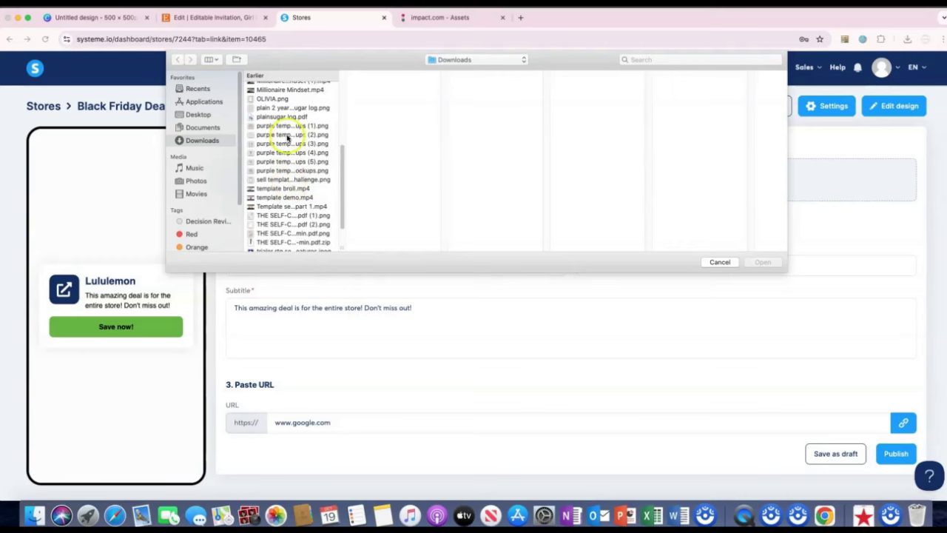
pyautogui.scroll(-3, 288, 138)
pyautogui.click(301, 238)
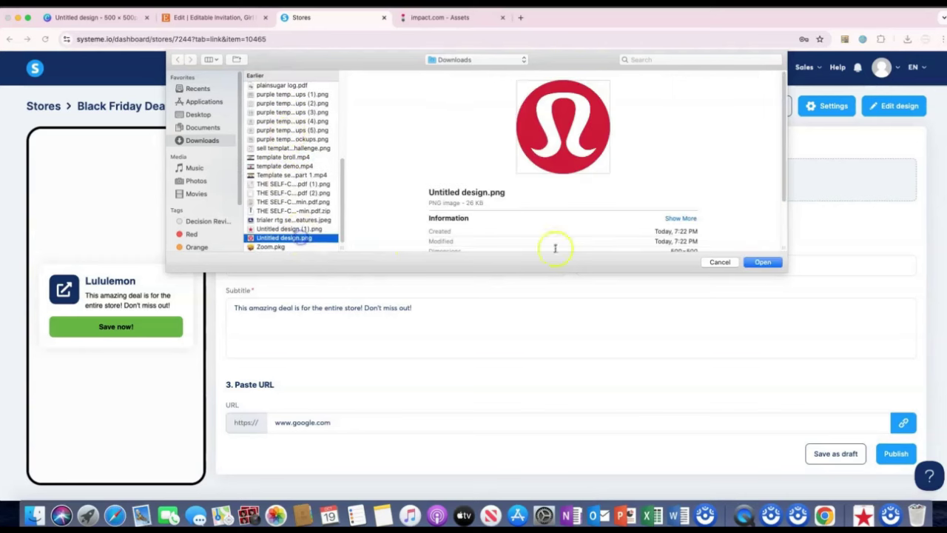
pyautogui.click(772, 262)
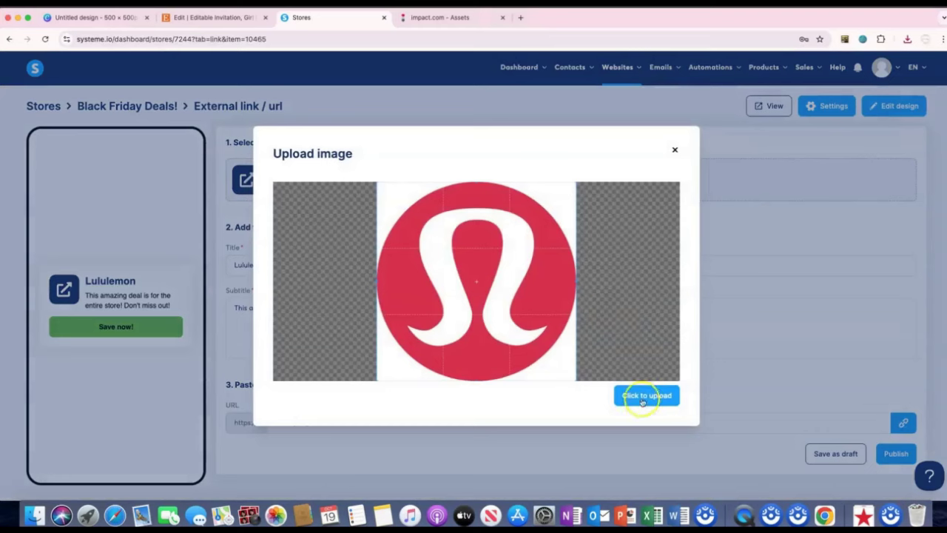
pyautogui.click(644, 398)
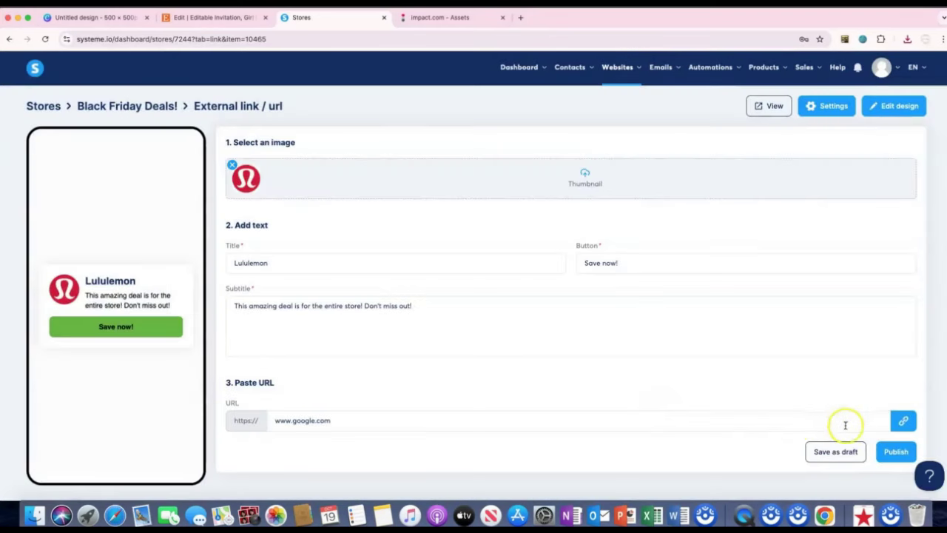
pyautogui.click(893, 451)
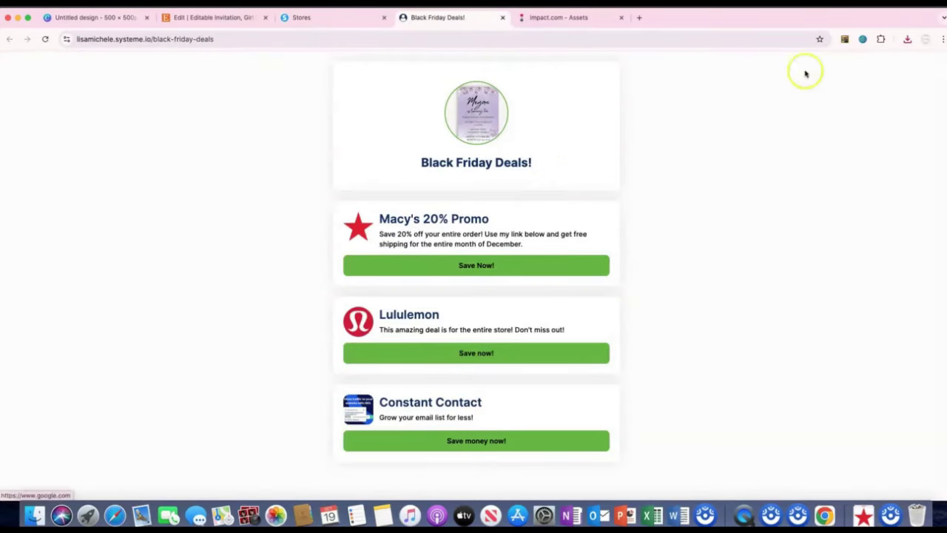
# - Close the live preview and add a section named 'Shopping Guide' below the three link cards
pyautogui.click(502, 18)
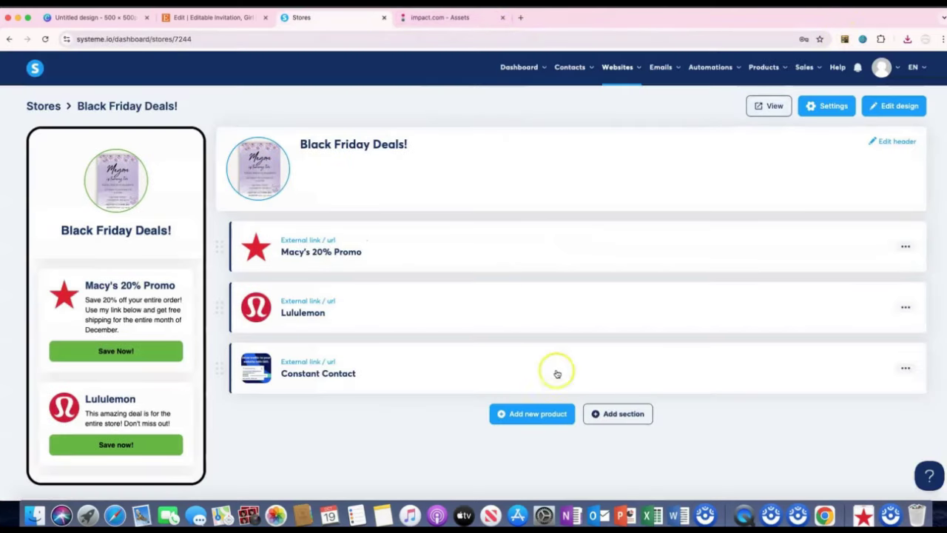
pyautogui.click(617, 415)
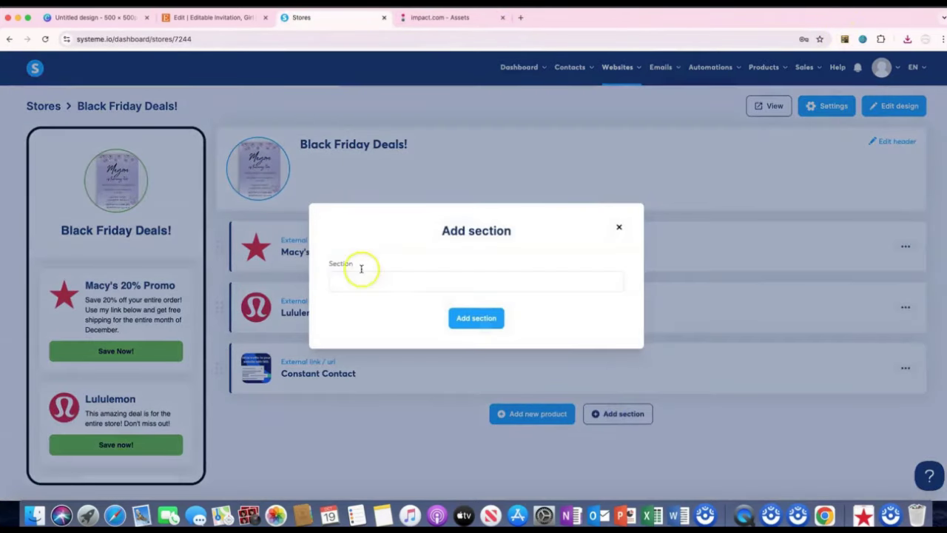
pyautogui.click(441, 279)
pyautogui.write('Shopping Guide')
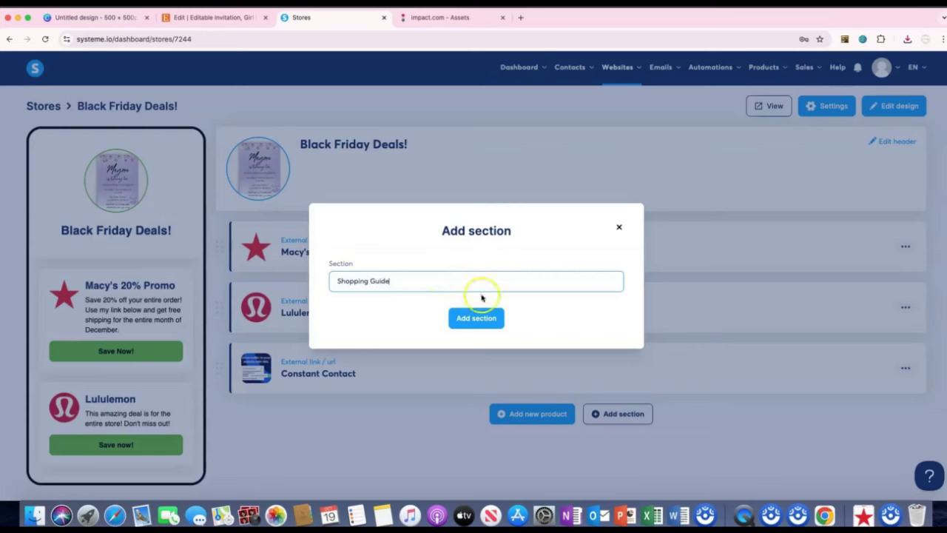
pyautogui.click(487, 320)
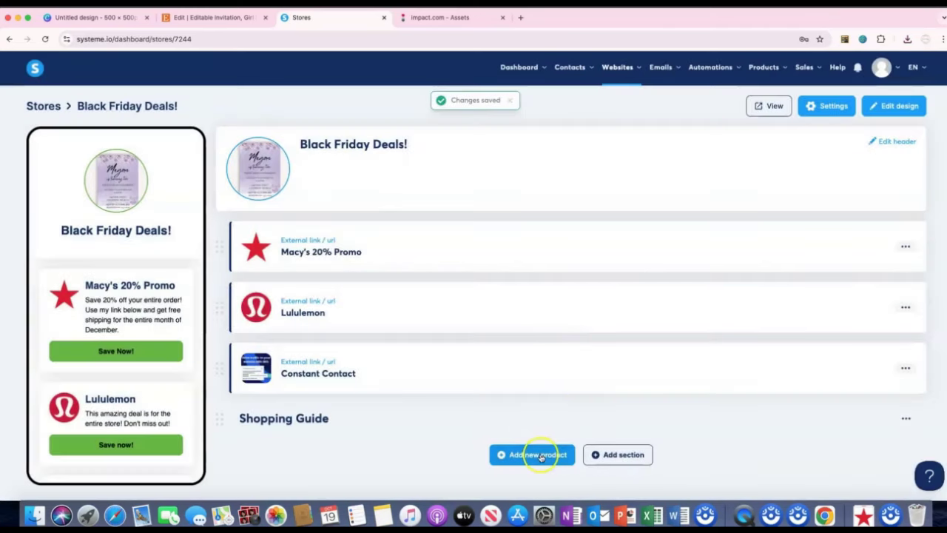
# - Start a new 'Sell a digital download' product, then view the live store with its Shopping Guide heading
pyautogui.click(540, 452)
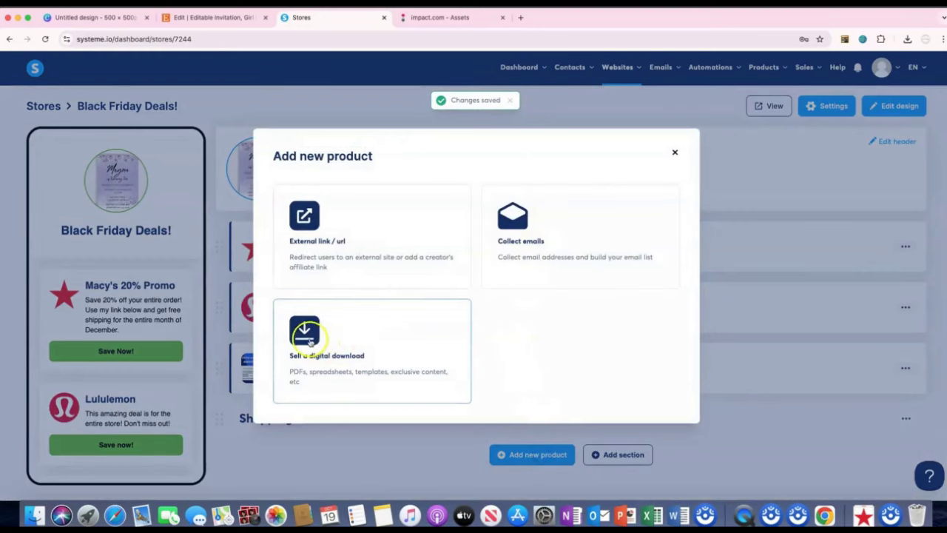
pyautogui.click(309, 339)
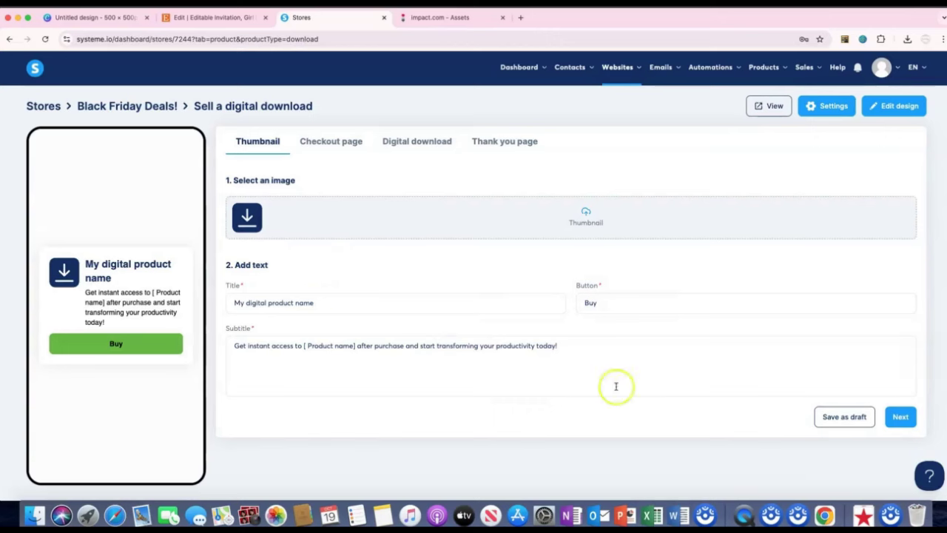
pyautogui.click(827, 416)
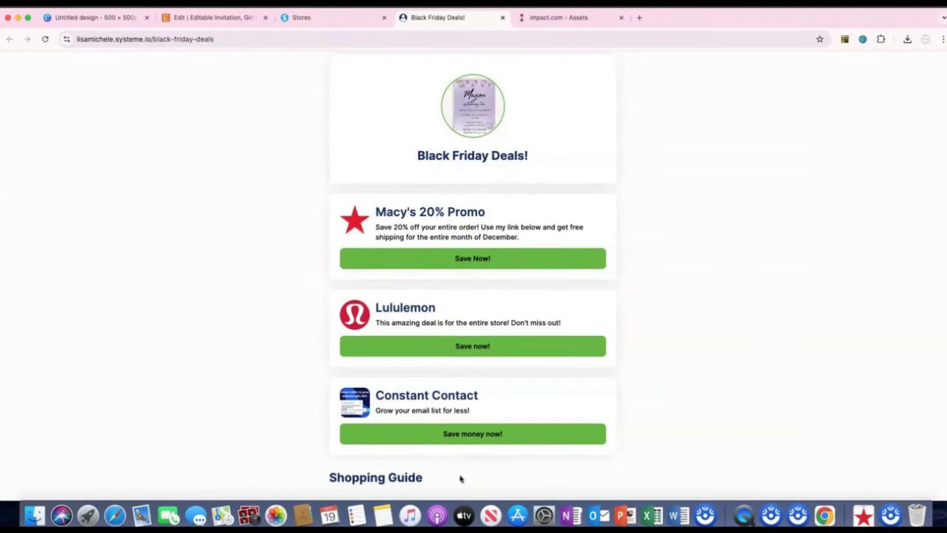
pyautogui.scroll(2, 470, 476)
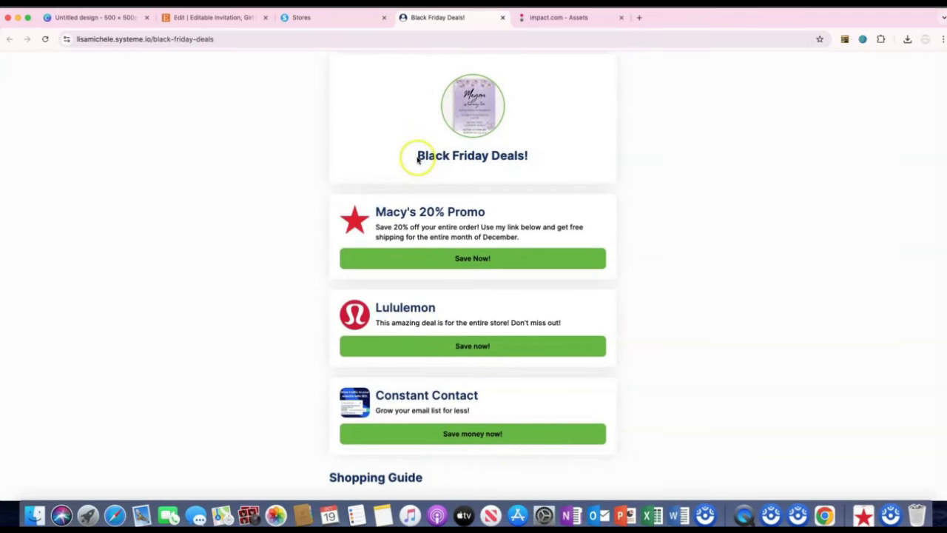
pyautogui.scroll(2, 418, 157)
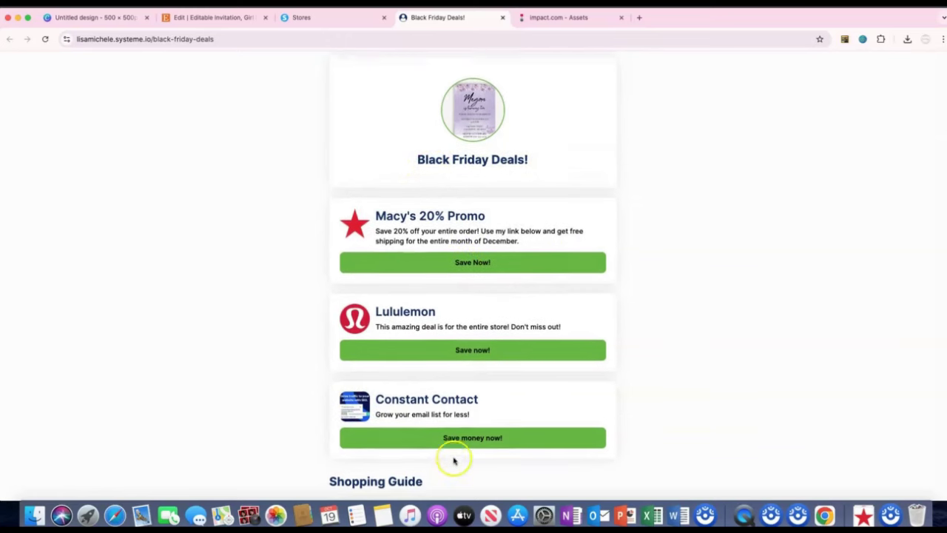
pyautogui.scroll(2, 452, 465)
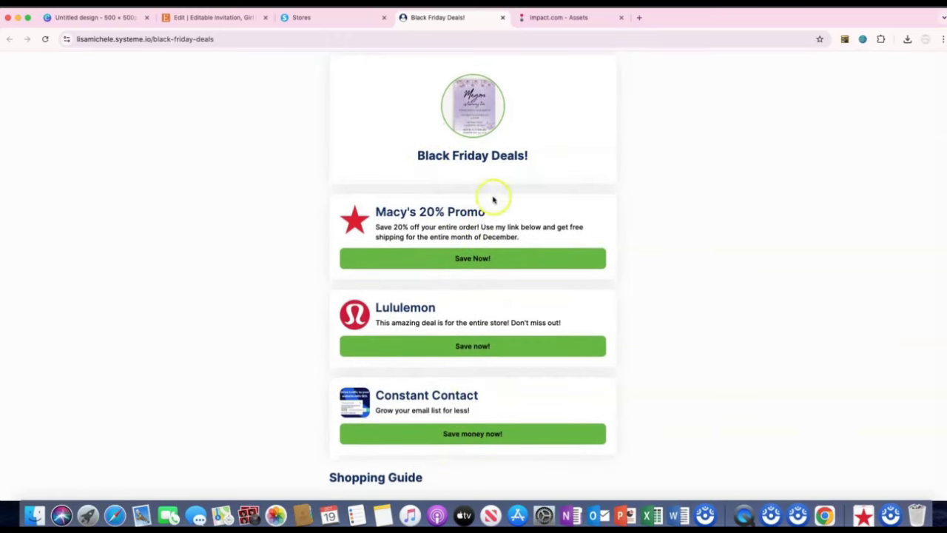
pyautogui.scroll(1, 475, 198)
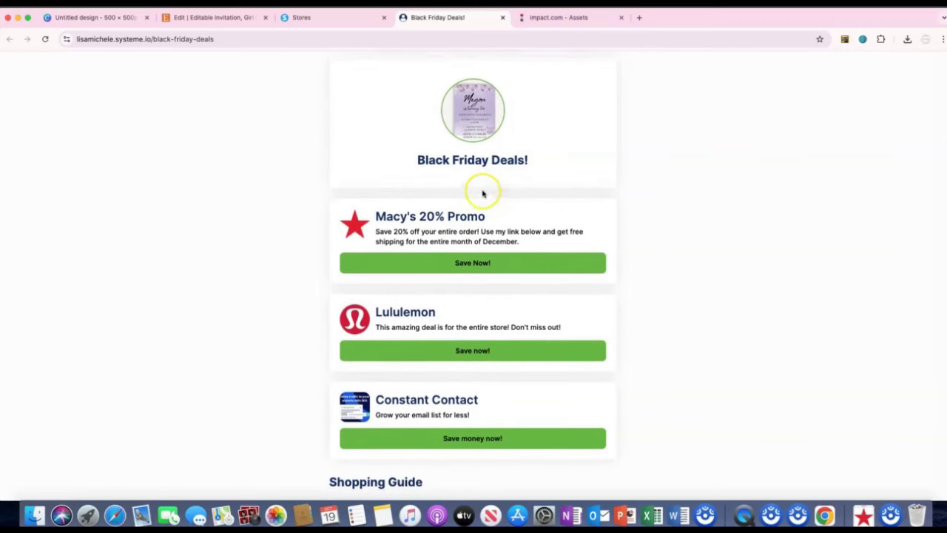
# - Switch back to the Stores browser tab showing the digital download product editor
pyautogui.click(335, 20)
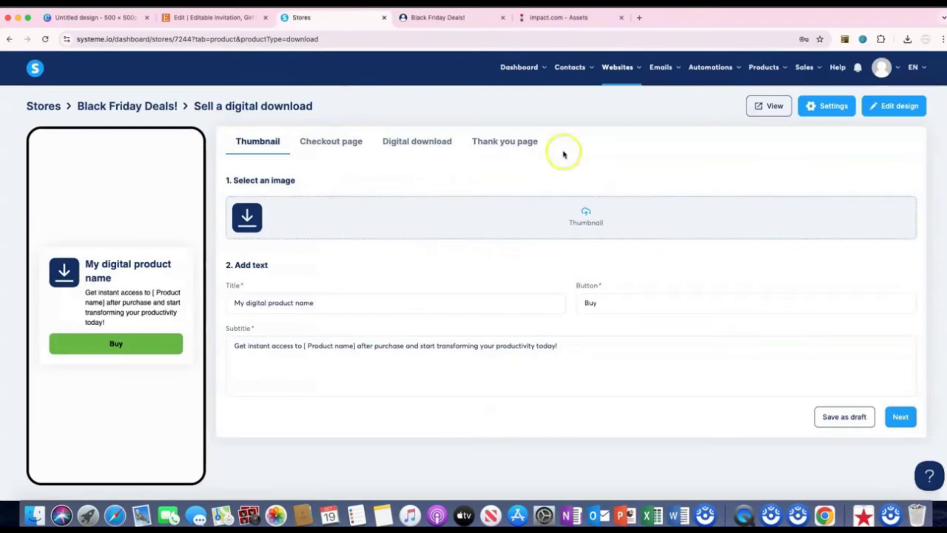